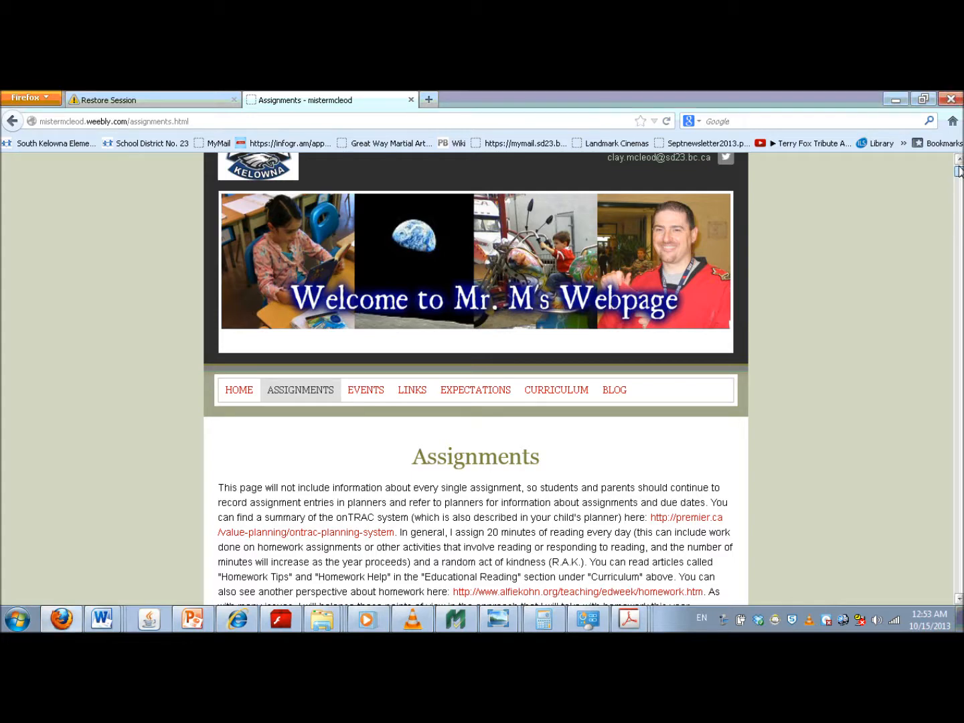
# - Open the infogr.am link from the class Assignments page and go to the site's sign-in form
pyautogui.moveTo(959, 170); pyautogui.dragTo(959, 253)
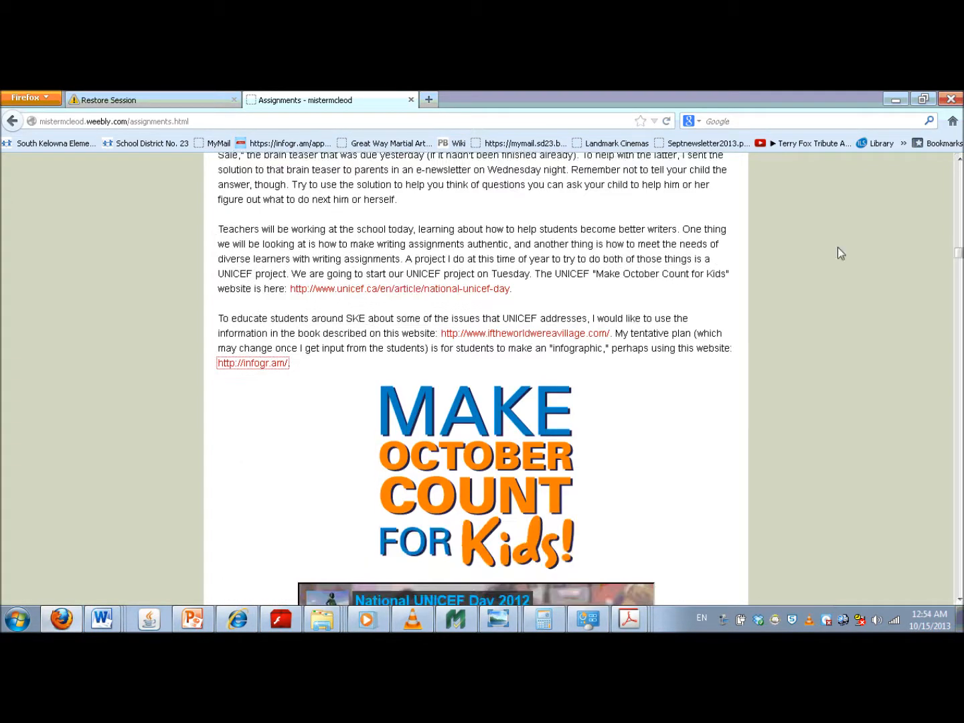
pyautogui.click(253, 364)
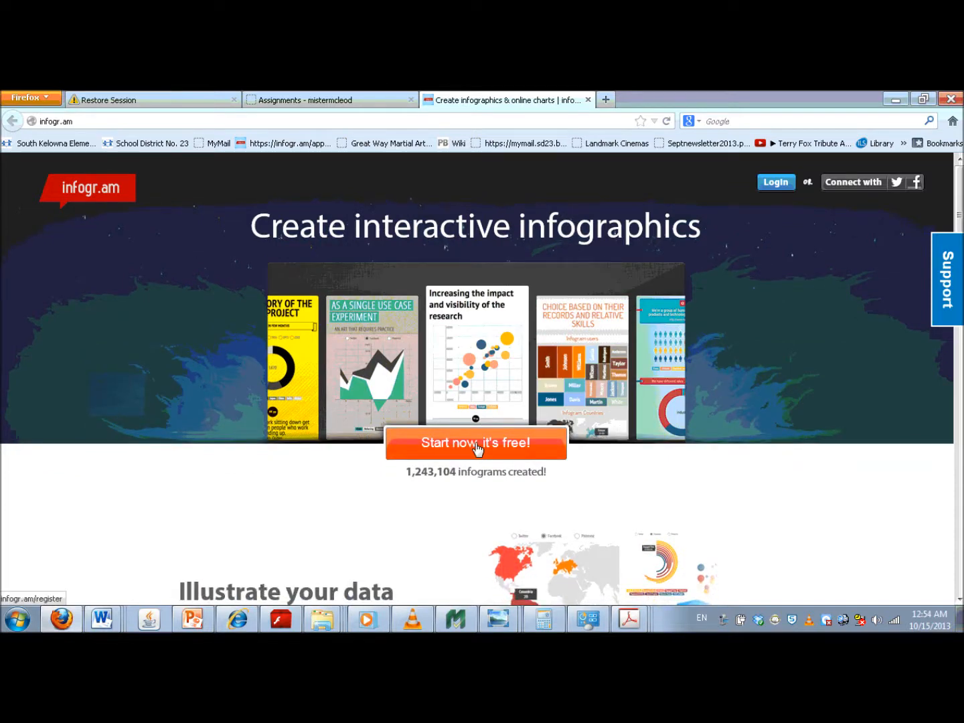
pyautogui.click(478, 447)
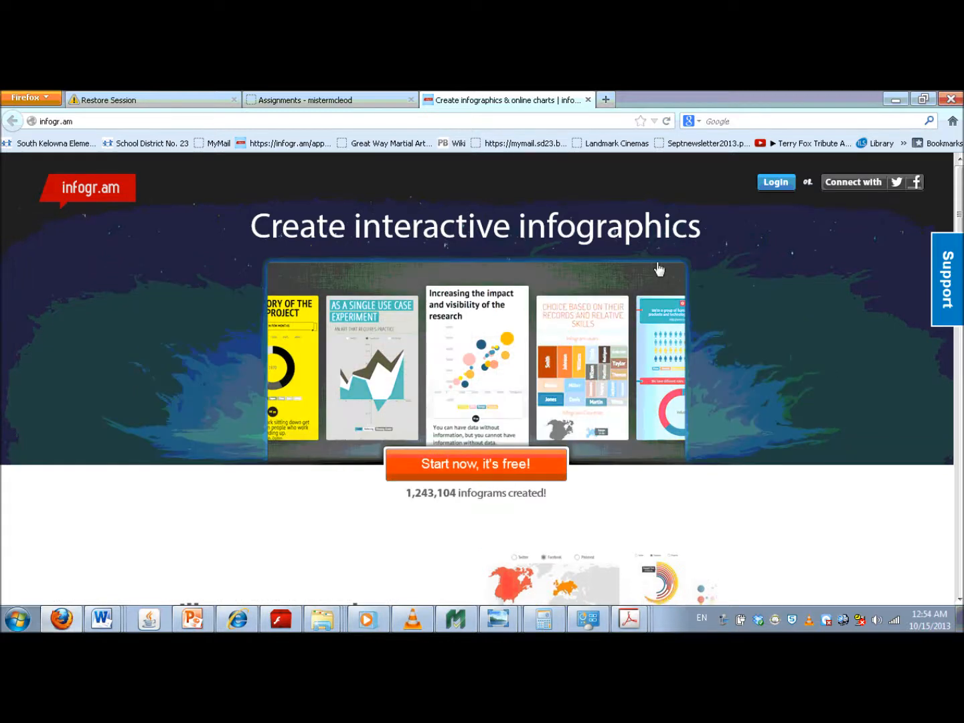
pyautogui.click(776, 184)
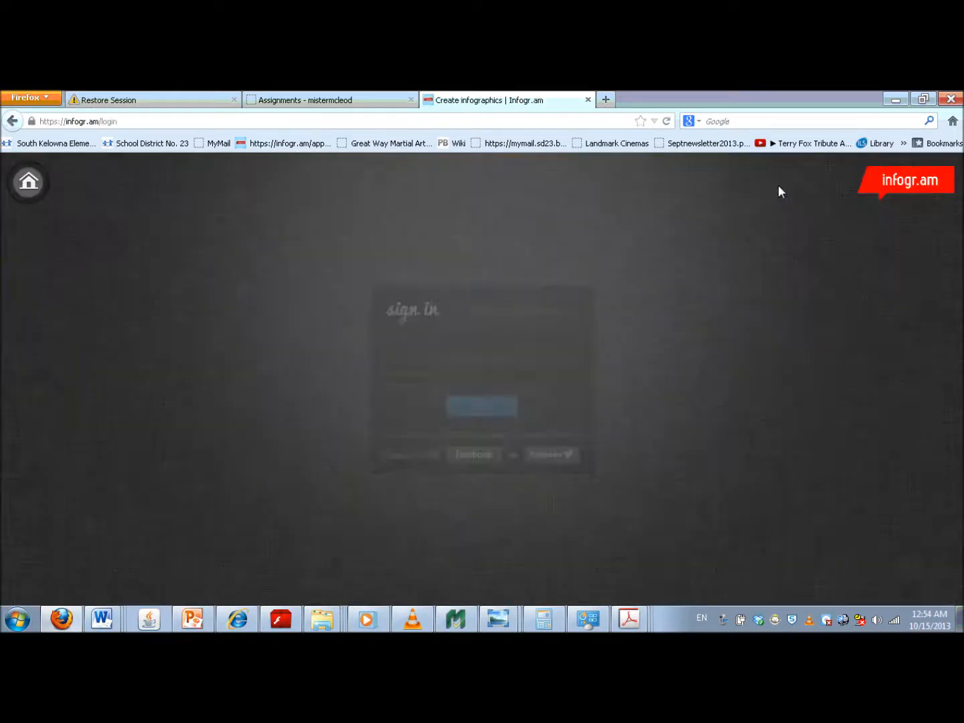
# - Sign in to infogr.am with the account e-mail and password
pyautogui.click(400, 340)
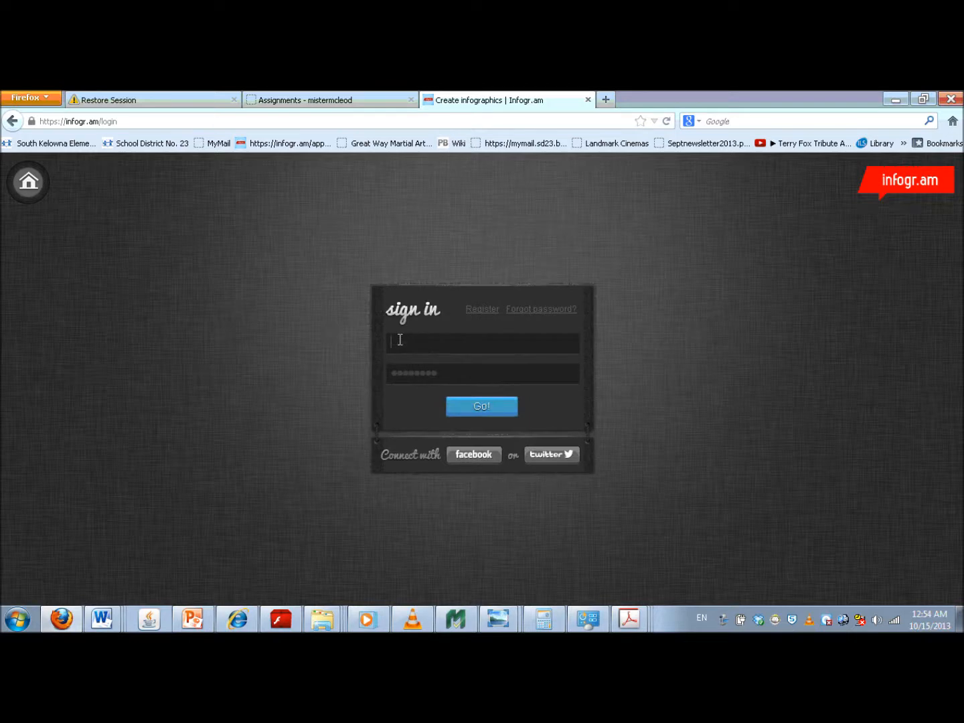
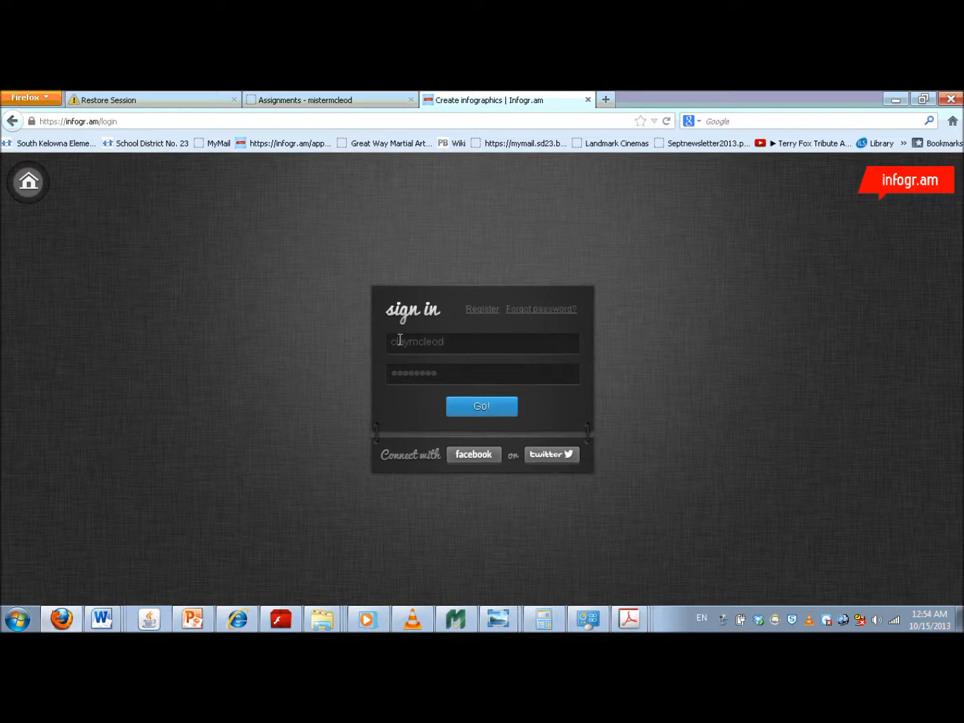
pyautogui.click(393, 374)
pyautogui.write('******')
pyautogui.click(469, 409)
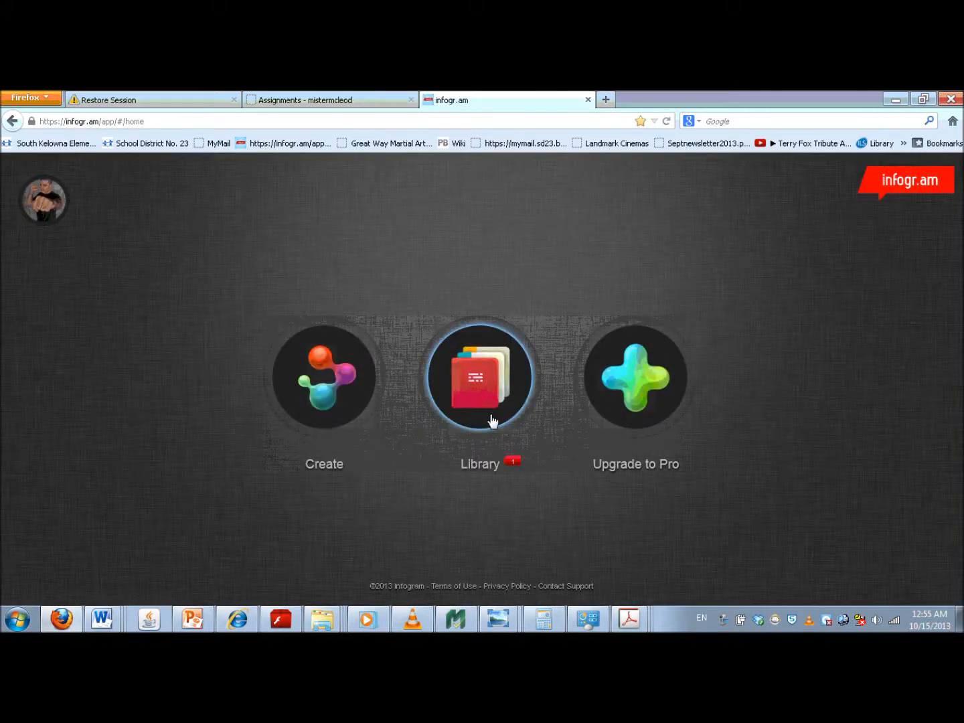
# - Create a new infographic using the white "Story That Made Headlines" design with yellow, red and blue figures
pyautogui.click(310, 402)
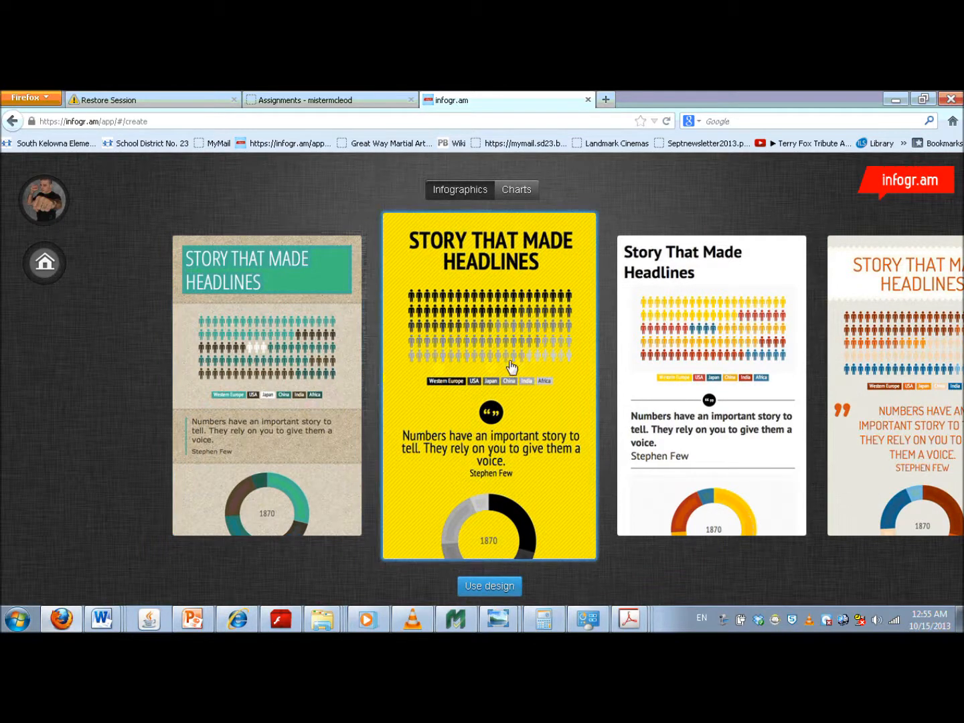
pyautogui.click(739, 343)
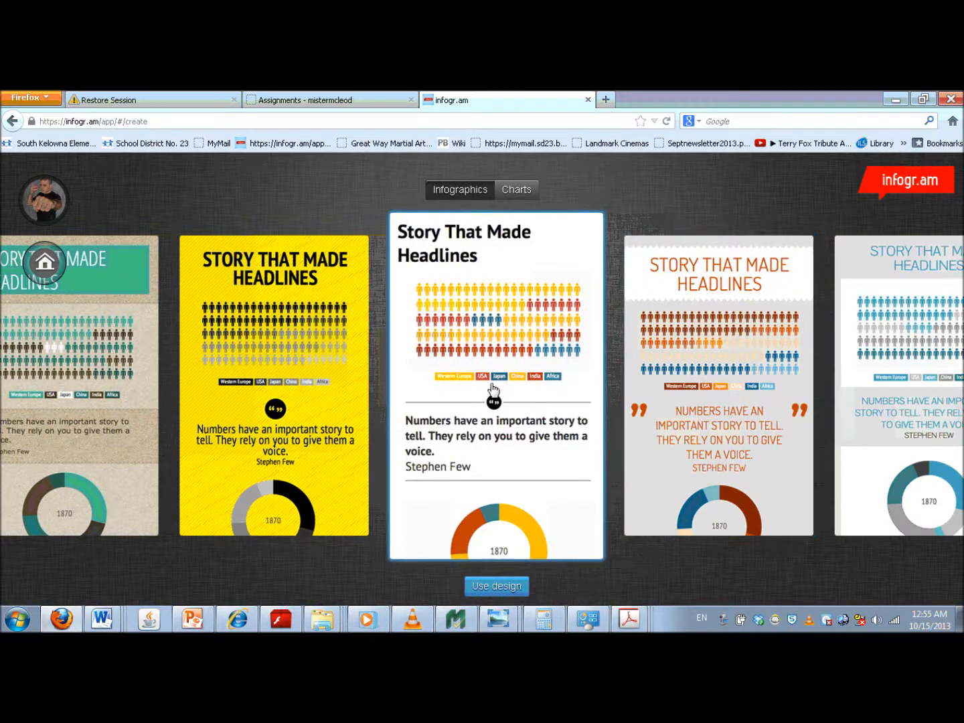
pyautogui.click(491, 370)
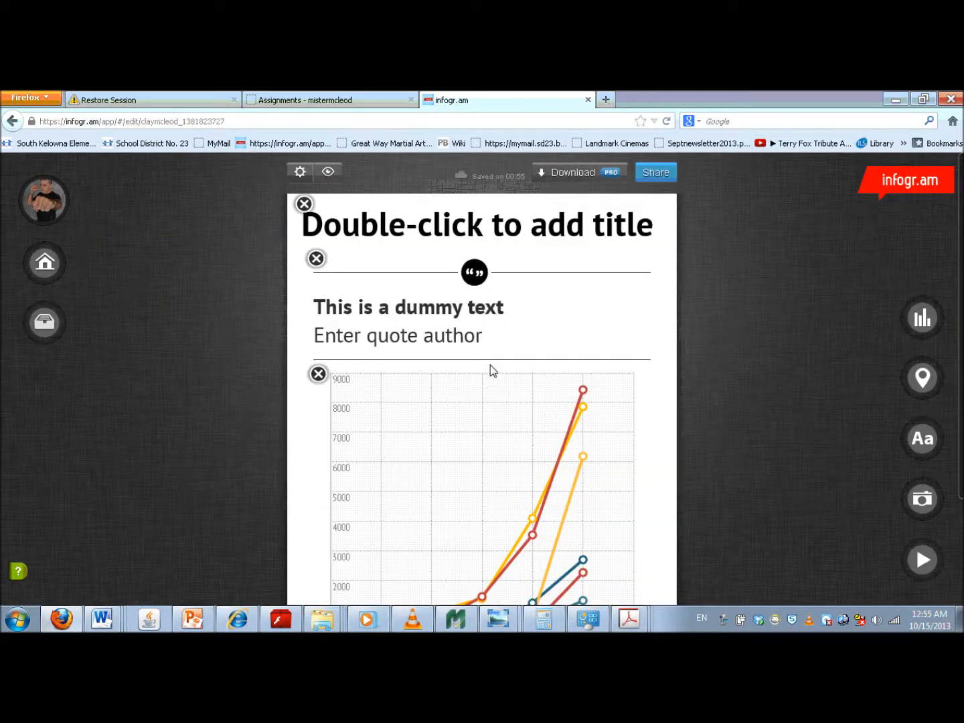
# - Title the infographic "UNICEF Helps Kids" and set the quote to "Be the change that you wish to see in the world." by Gandhi
pyautogui.doubleClick(456, 229)
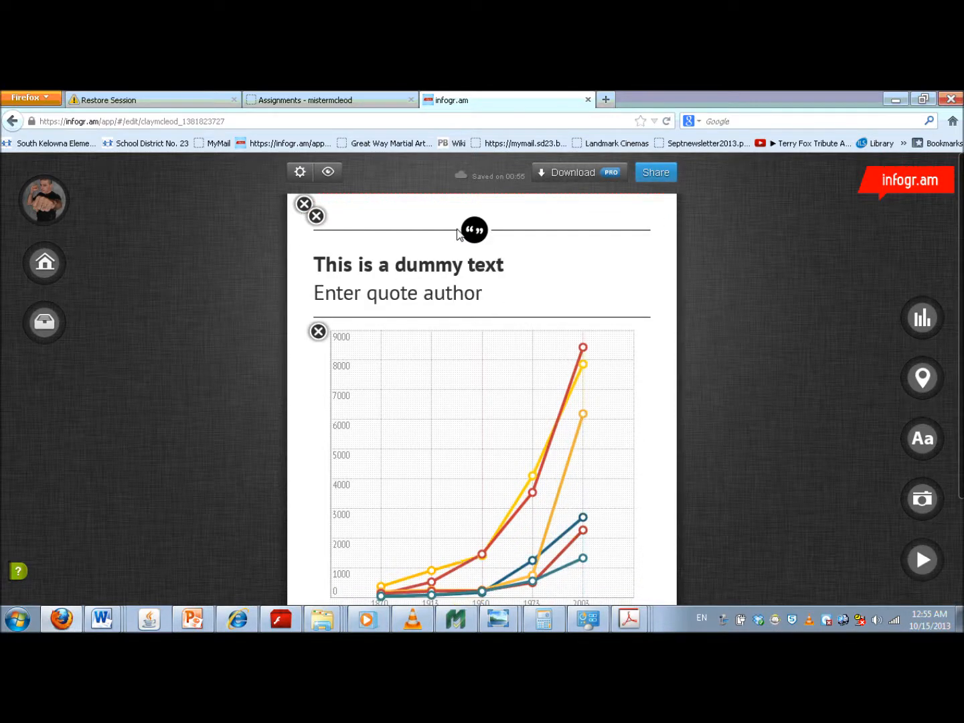
pyautogui.write('UNICEF Helps Kids')
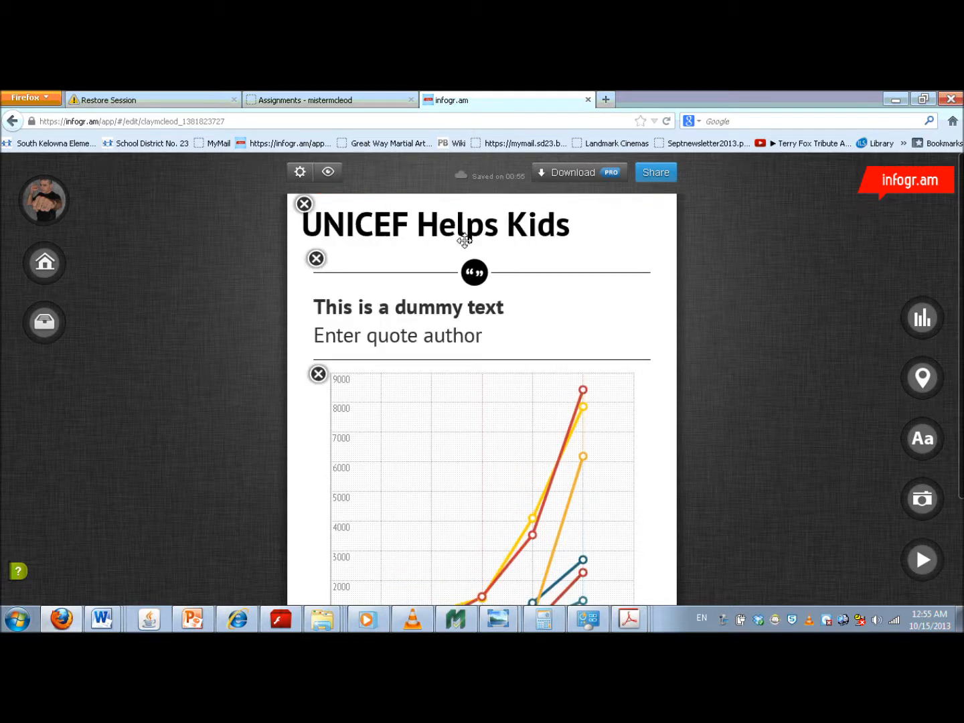
pyautogui.click(443, 307)
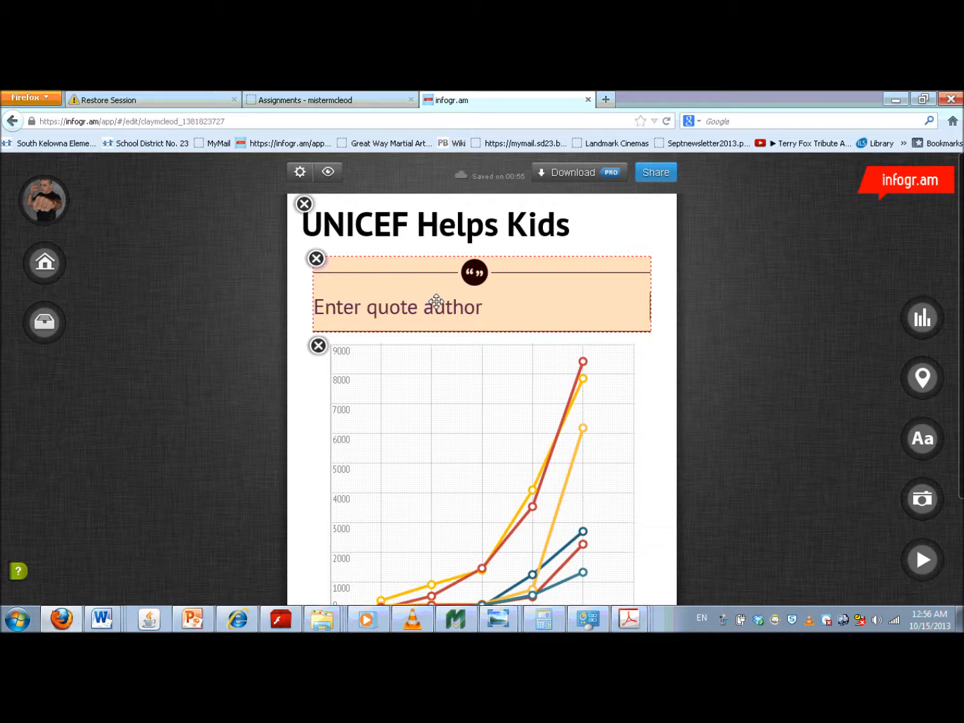
pyautogui.write('Be the change that you wish to see in the world.')
pyautogui.click(442, 364)
pyautogui.write('Gandhi')
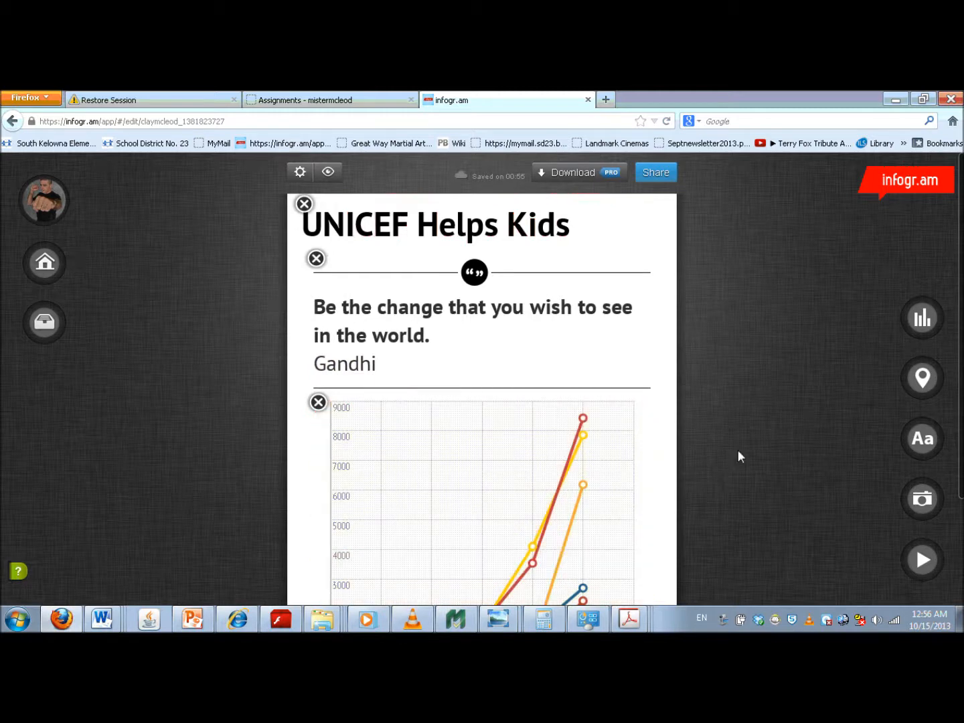
# - View the sample line chart's data table and remove that chart from below the quote
pyautogui.scroll(-3, 482, 401)
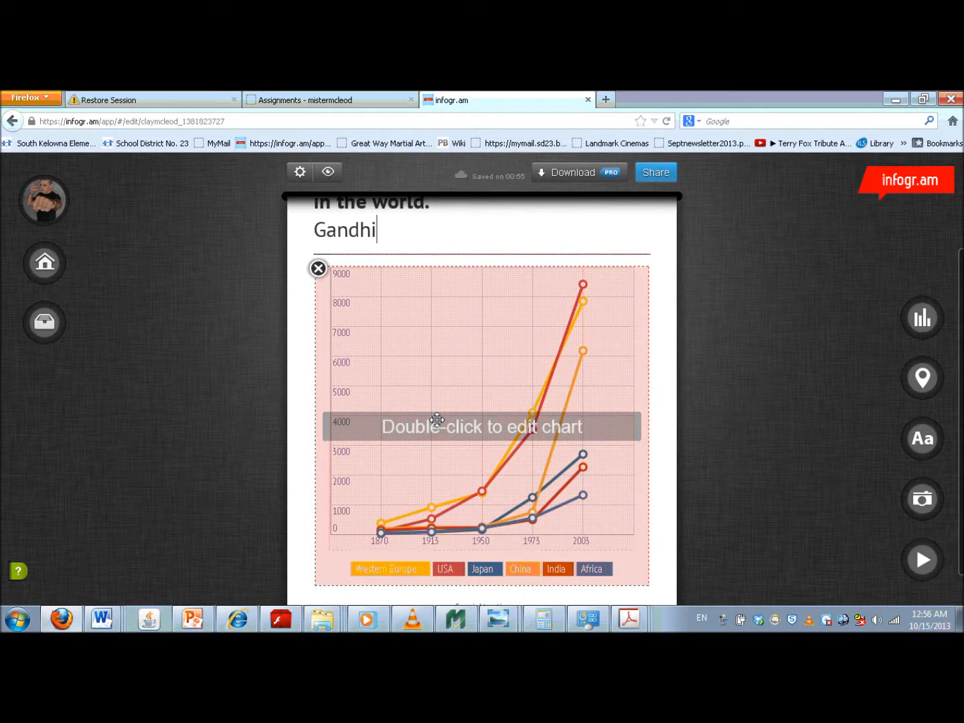
pyautogui.doubleClick(437, 418)
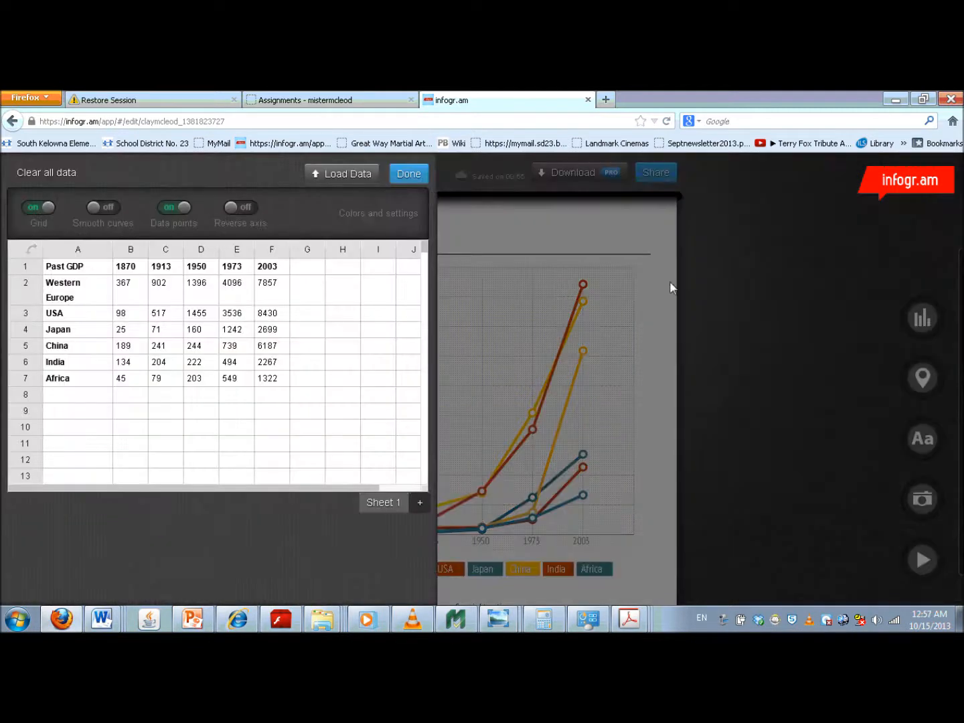
pyautogui.click(743, 317)
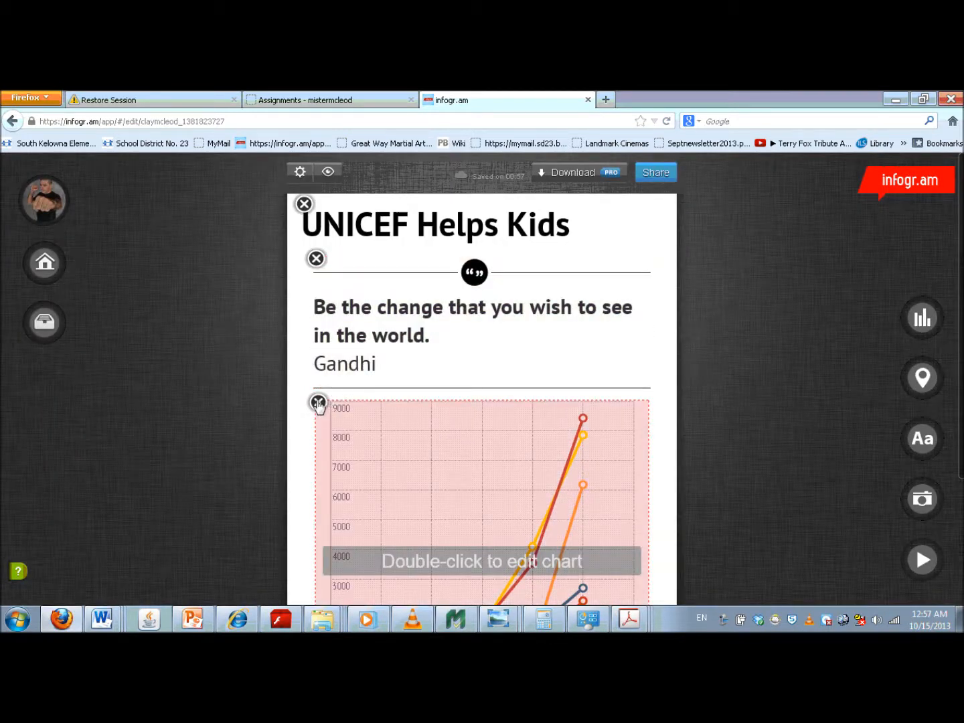
pyautogui.click(318, 402)
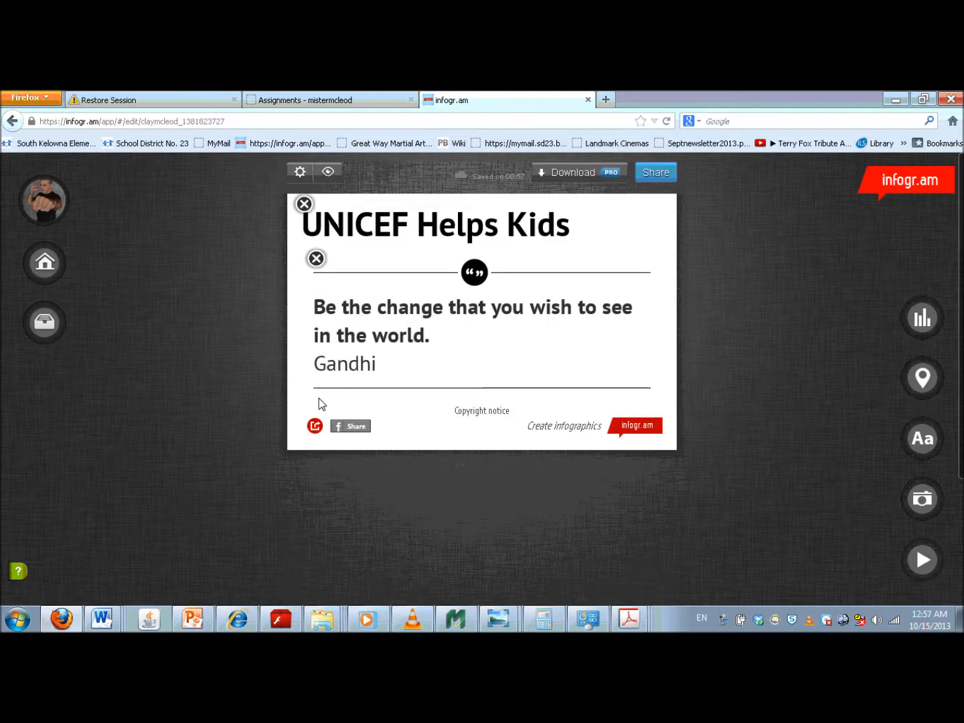
# - Add a chart of the first Pictorial type, made of people figures, to the infographic
pyautogui.click(922, 320)
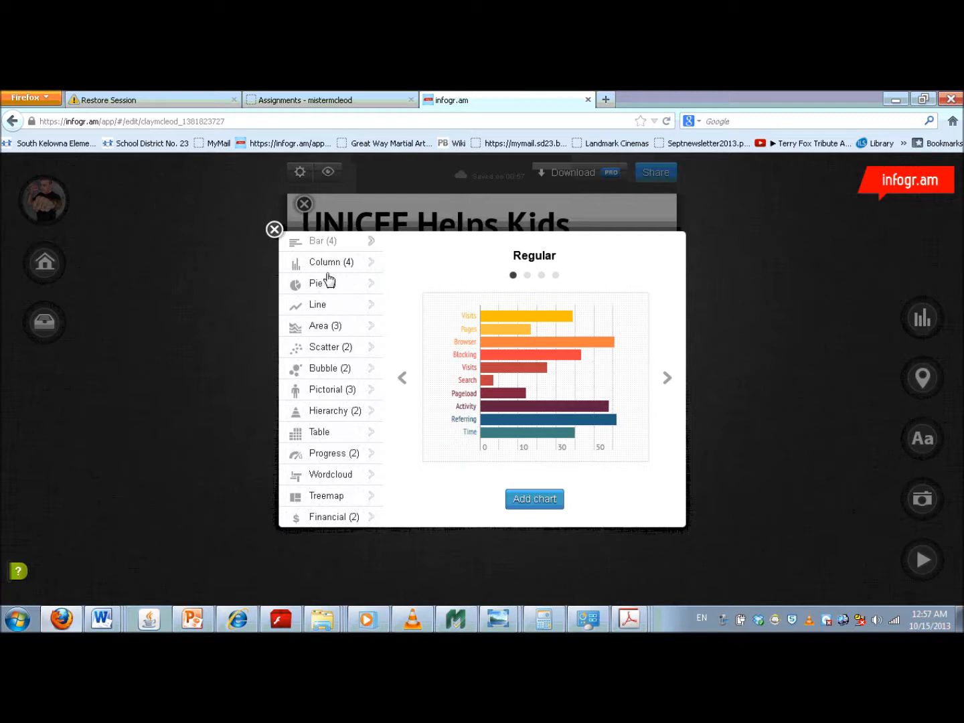
pyautogui.click(322, 392)
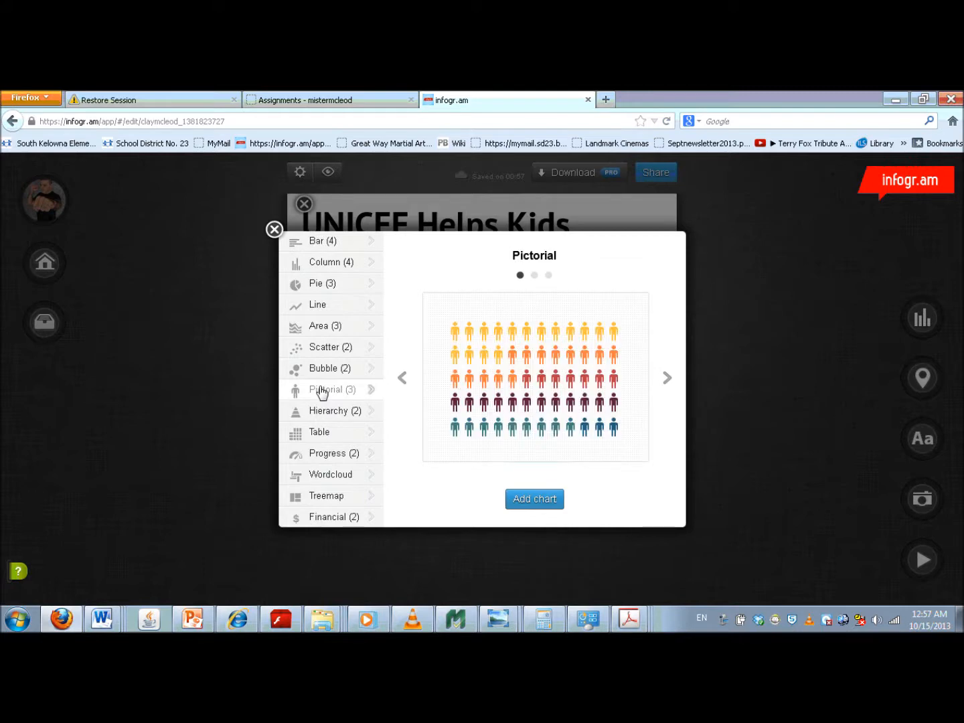
pyautogui.click(528, 502)
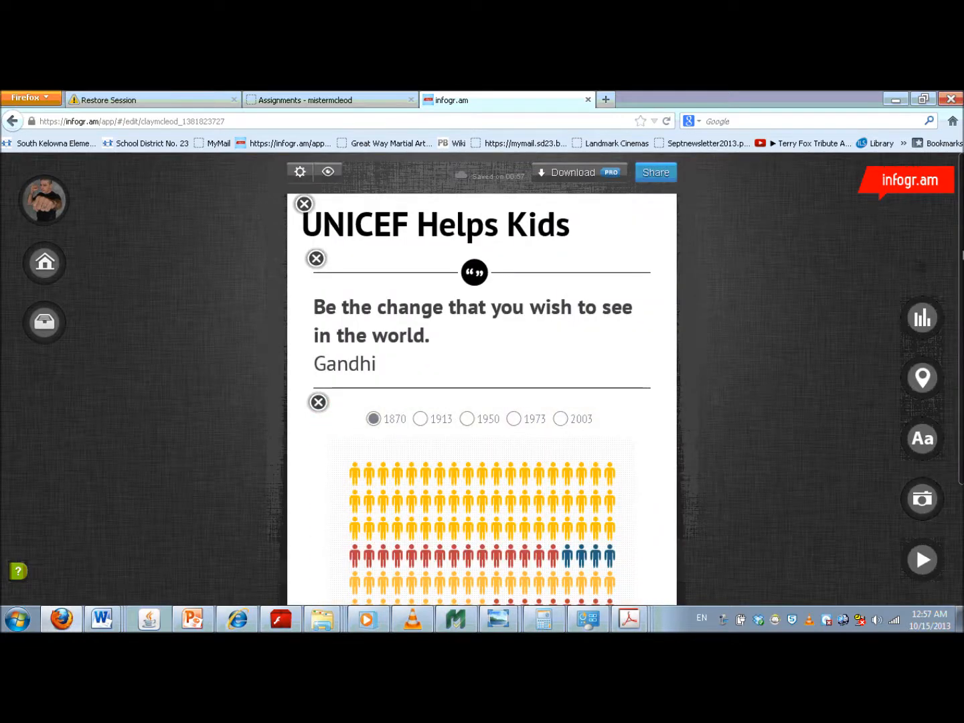
# - Open the pictorial chart's data and set the heading in cell A1 to "Percentage of the World's Population"
pyautogui.scroll(-4, 482, 402)
pyautogui.scroll(1, 482, 402)
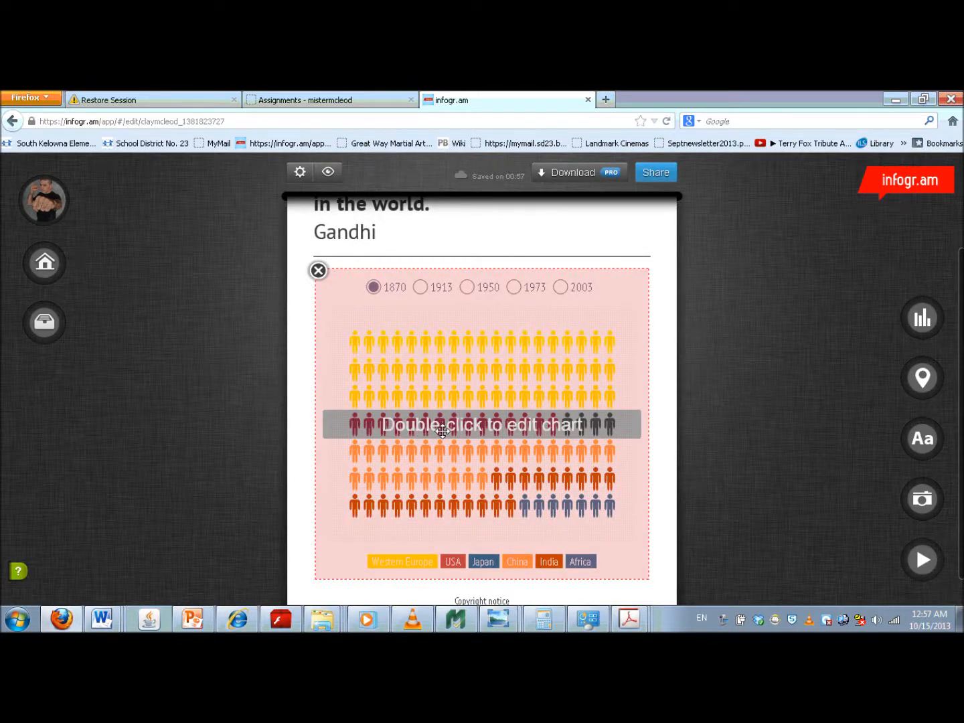
pyautogui.doubleClick(442, 431)
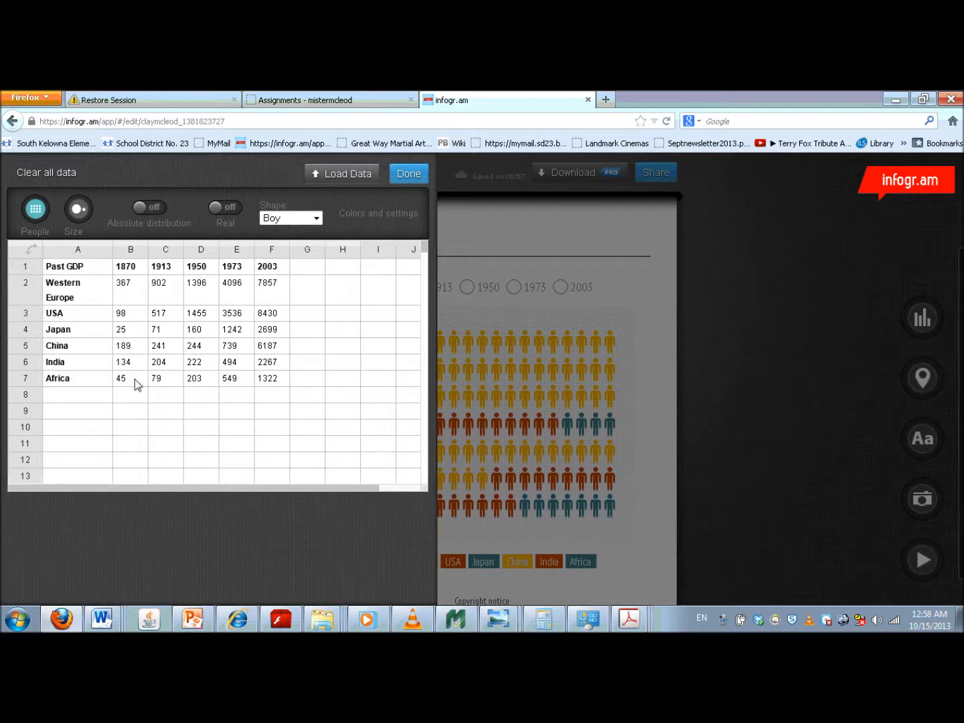
pyautogui.click(69, 271)
pyautogui.write('Percenta')
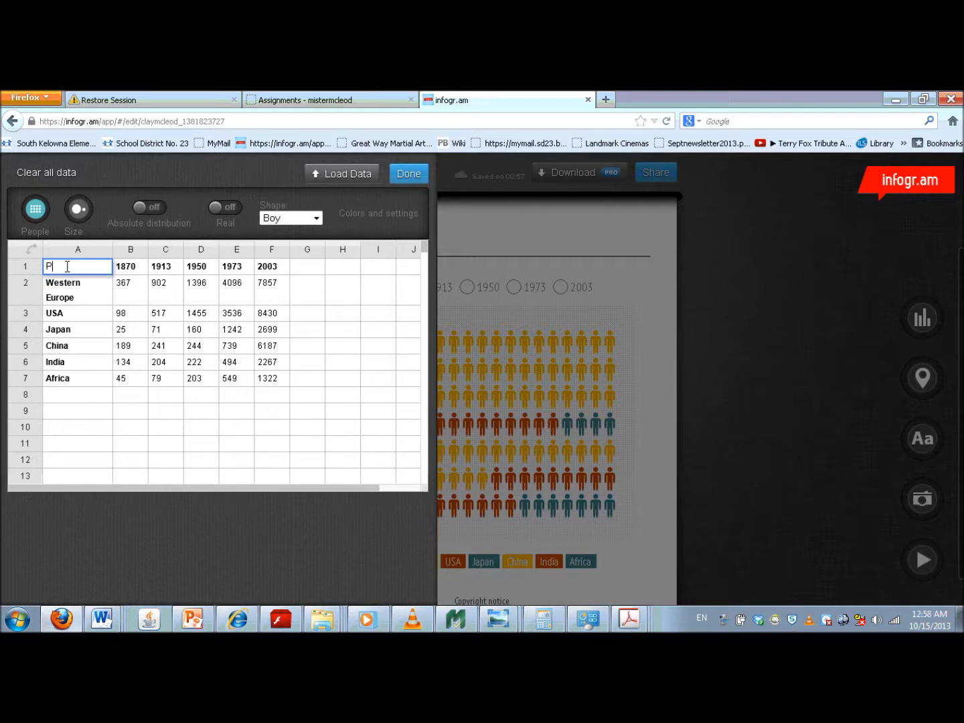
pyautogui.write('ge of t')
pyautogui.write('he ')
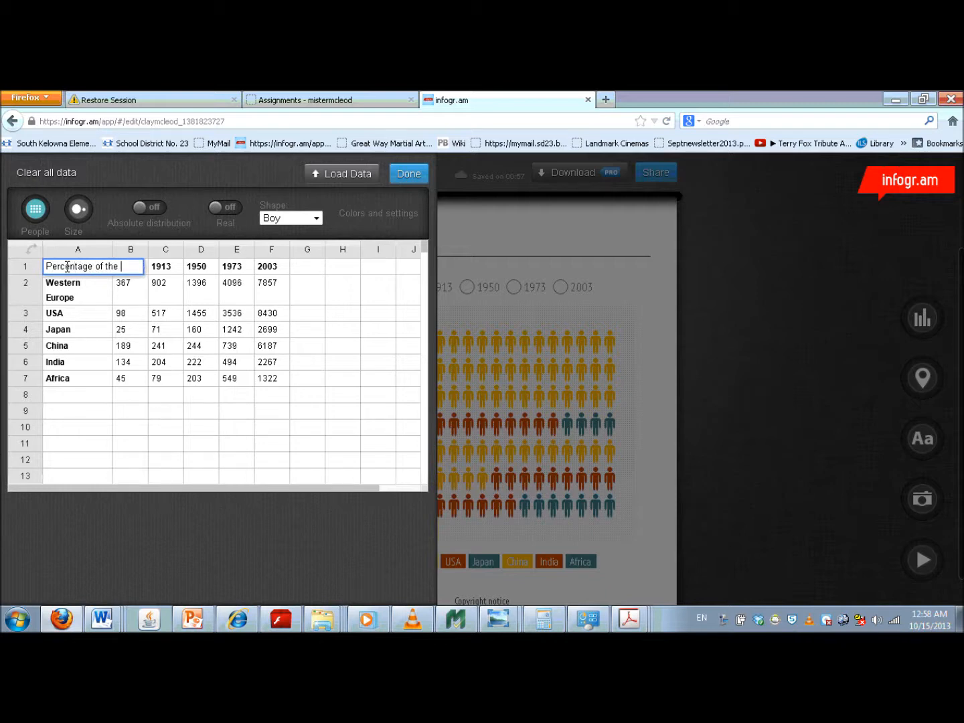
pyautogui.write("World's")
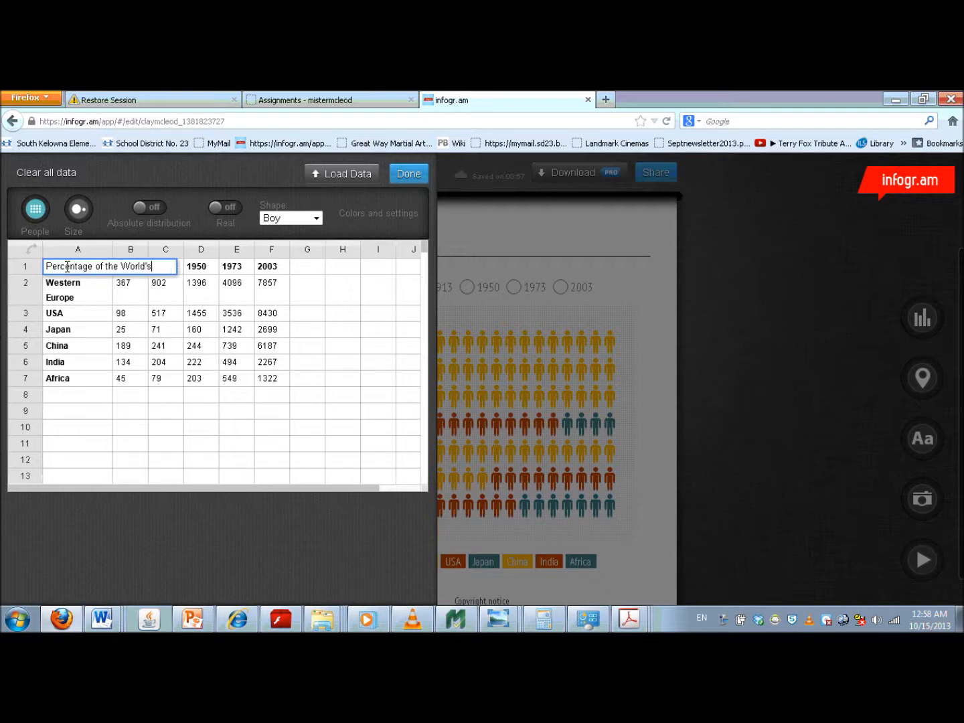
pyautogui.write(' Population')
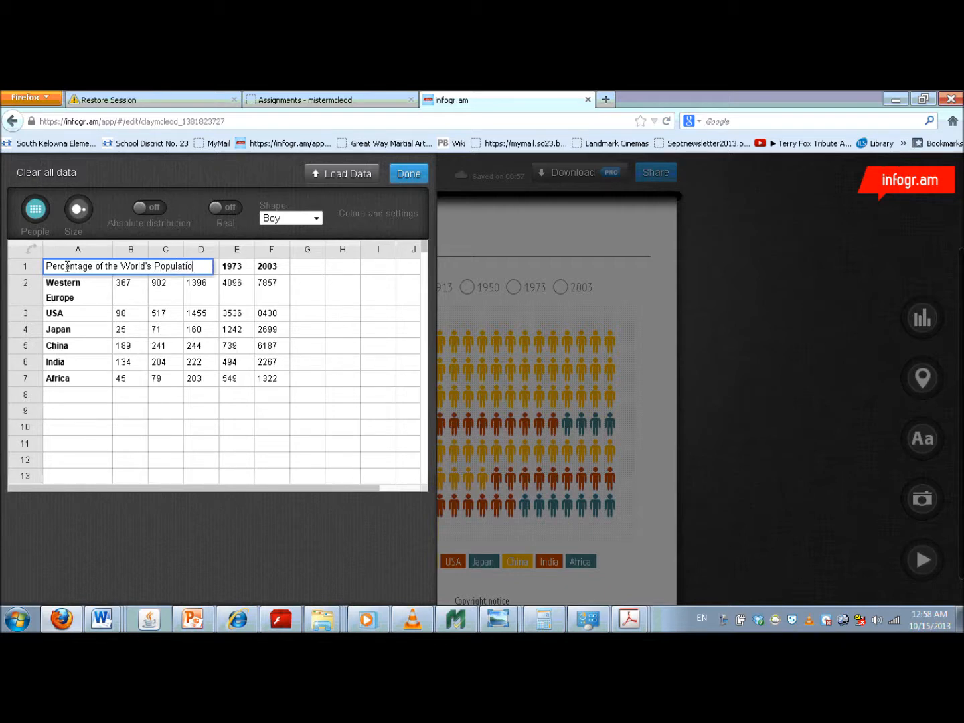
pyautogui.click(53, 287)
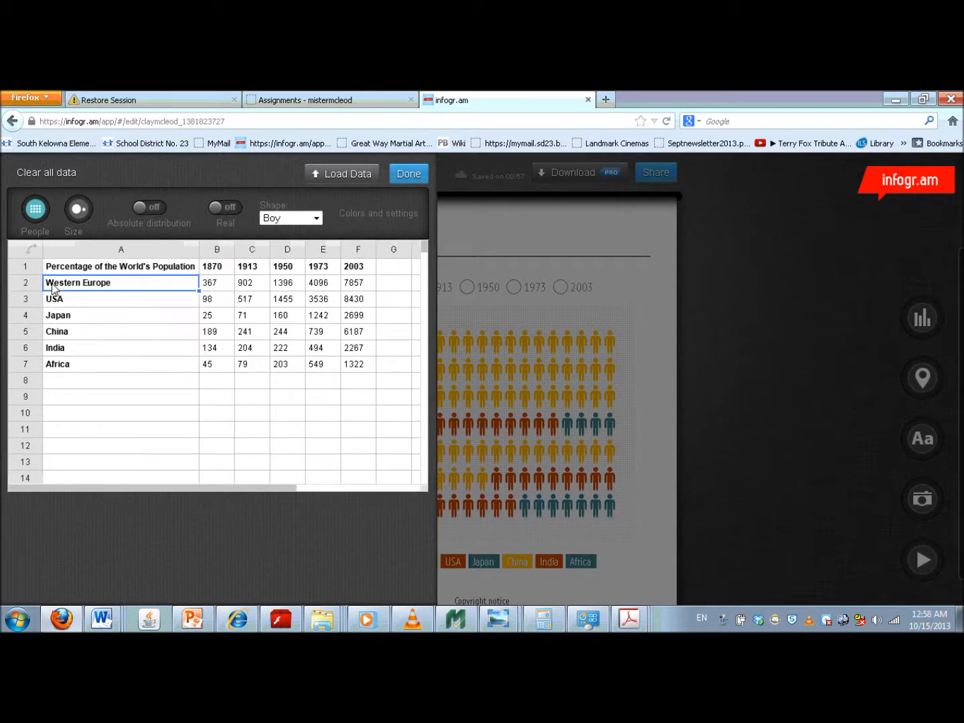
# - Set the column headings in B1 and C1 to "Food" and "Electricity"
pyautogui.click(215, 268)
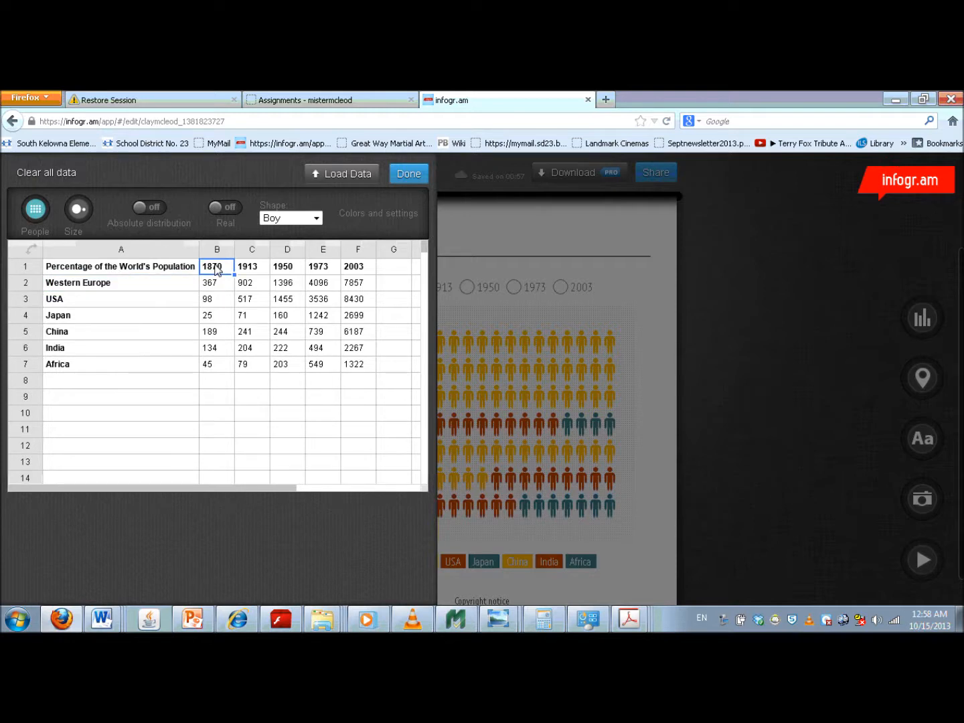
pyautogui.write('Food')
pyautogui.click(251, 268)
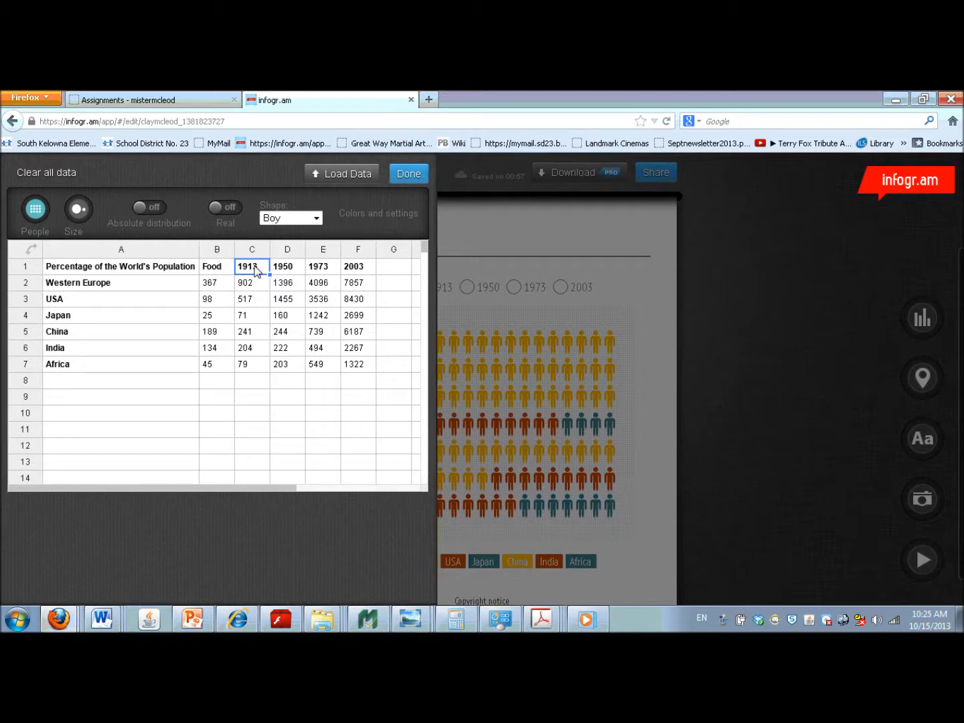
pyautogui.write('Electricity')
pyautogui.click(297, 281)
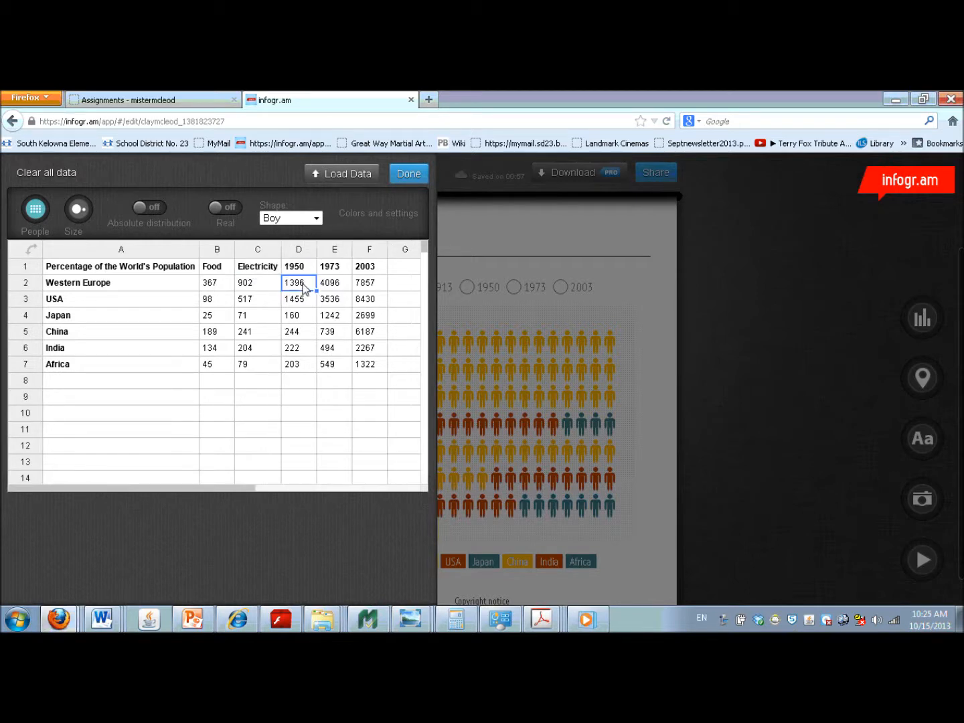
# - Set the column headings in D1 and E1 to "School" and "Safe Water"
pyautogui.click(300, 268)
pyautogui.write('School')
pyautogui.click(339, 280)
pyautogui.click(343, 270)
pyautogui.write('S')
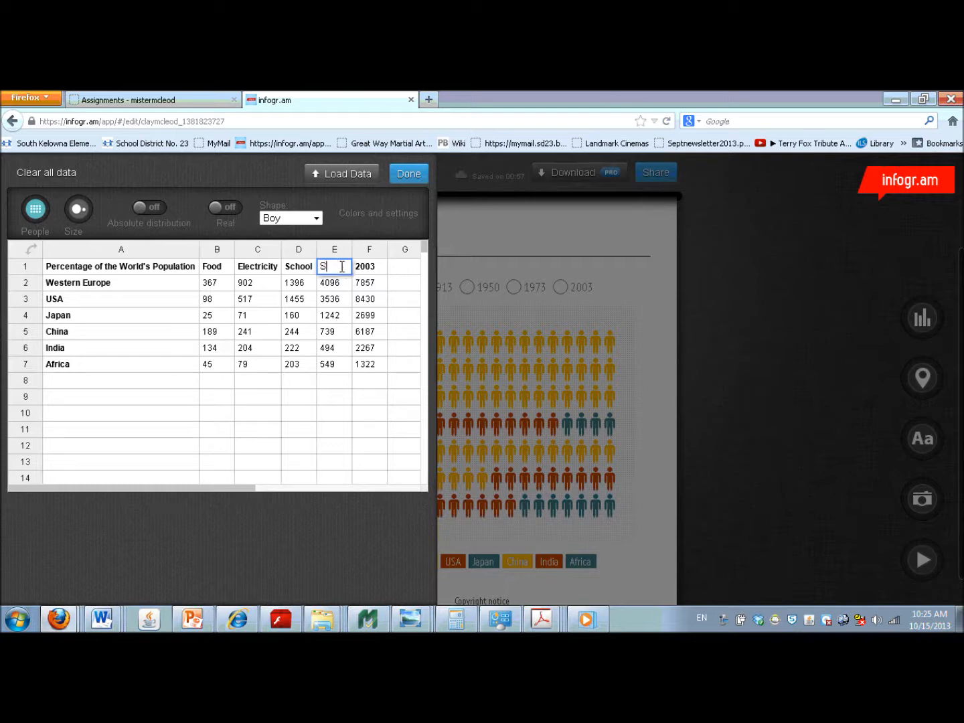
pyautogui.write('afe Water')
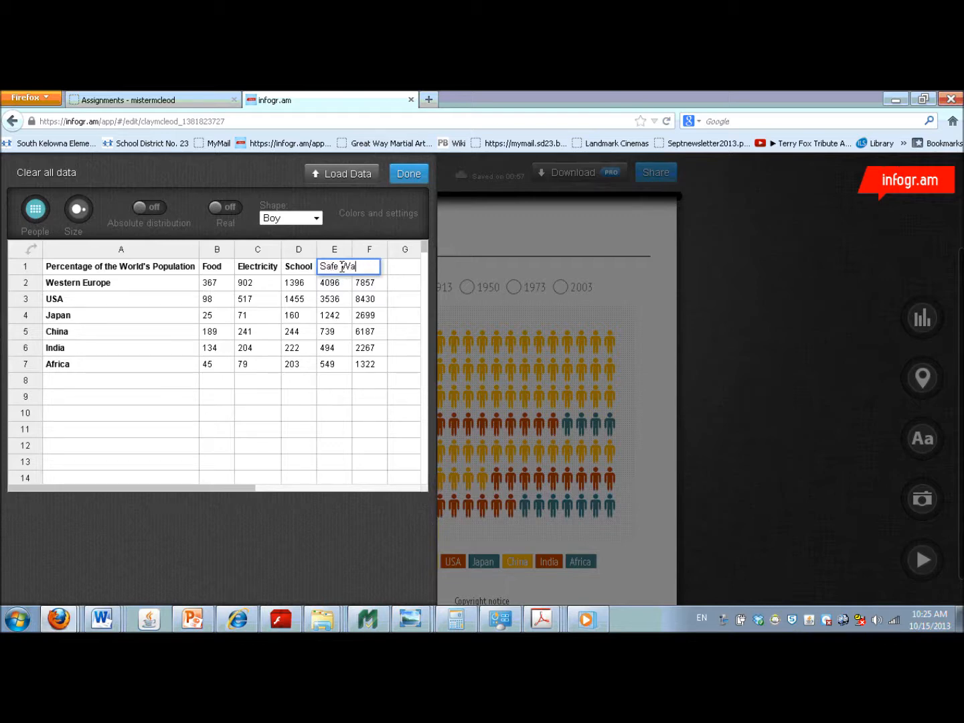
pyautogui.click(369, 290)
# - Replace the last column heading, in cell F1, with "Wealth"
pyautogui.click(383, 269)
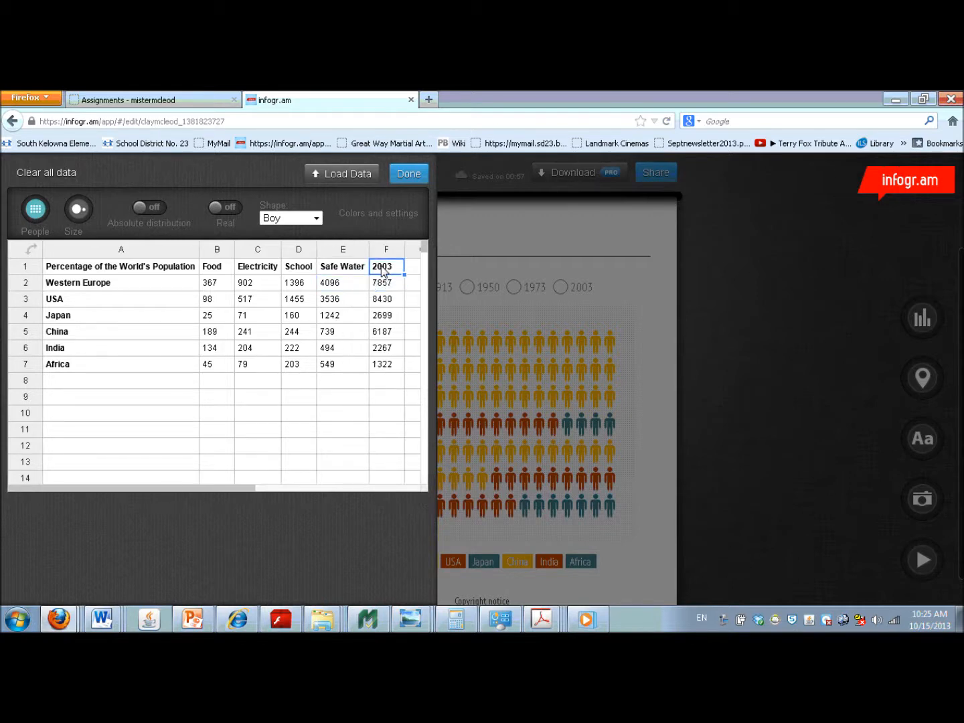
pyautogui.write('Wealth')
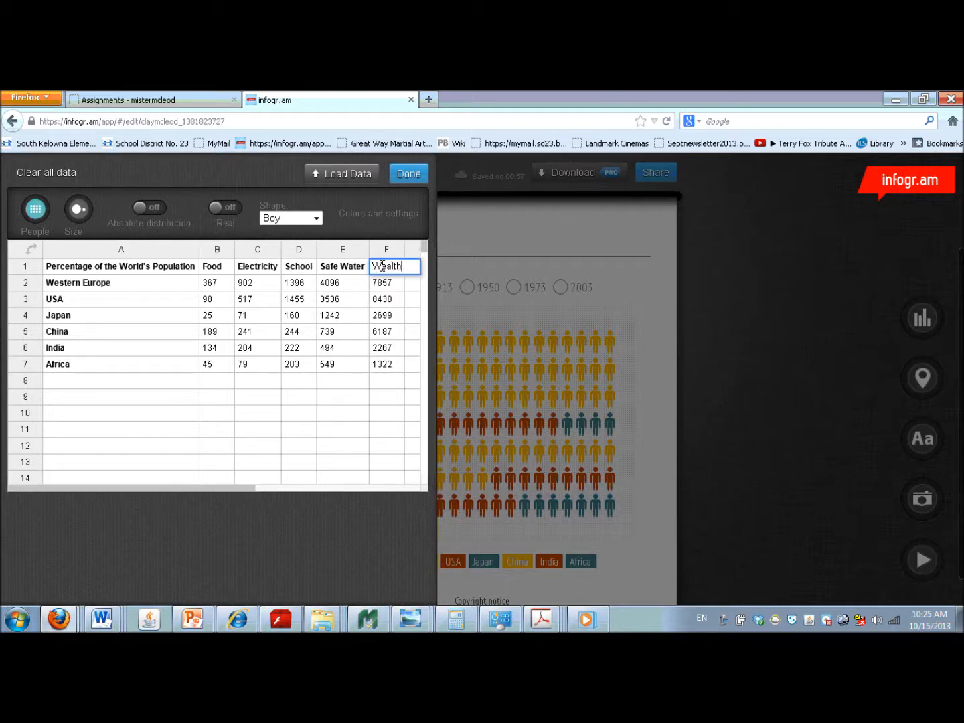
# - Add a column heading "Clean Air" in cell G1, after the "Wealth" column
pyautogui.click(393, 285)
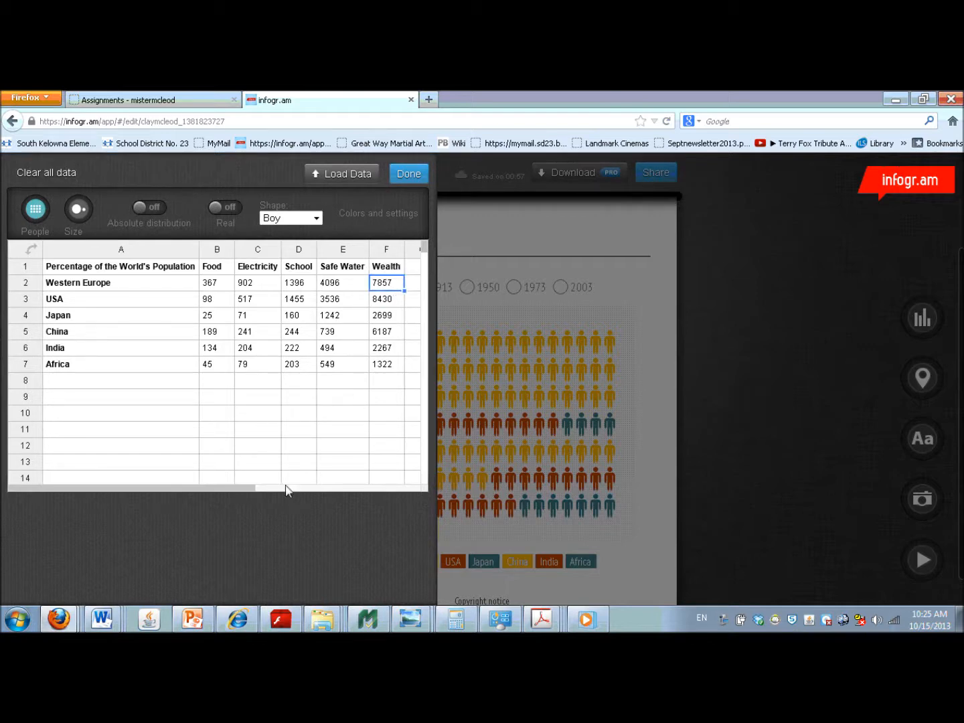
pyautogui.moveTo(232, 491); pyautogui.dragTo(274, 489)
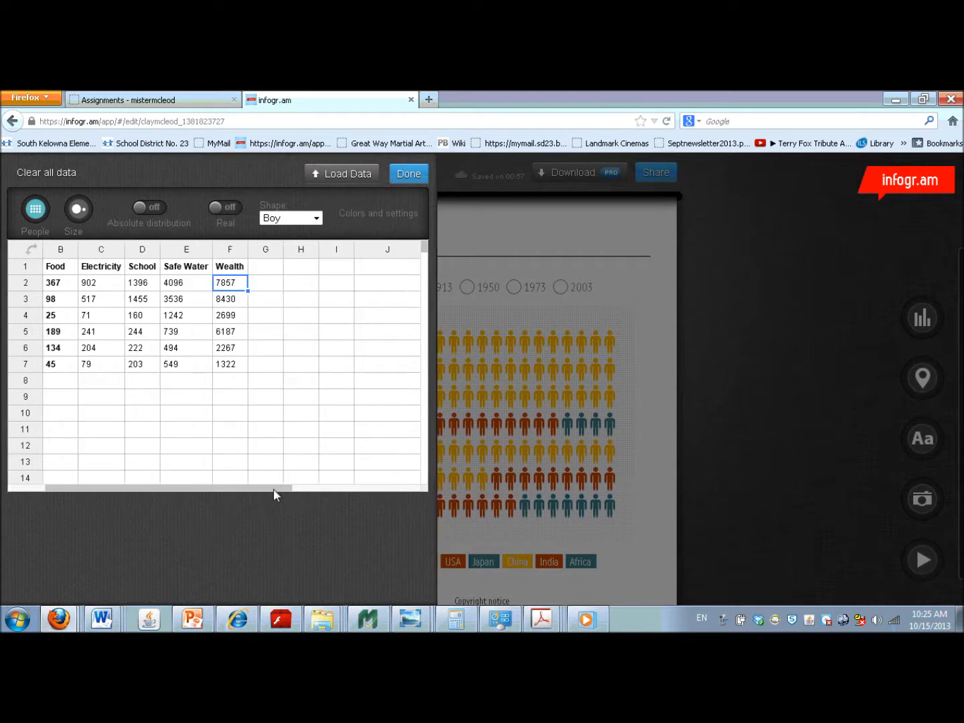
pyautogui.click(267, 270)
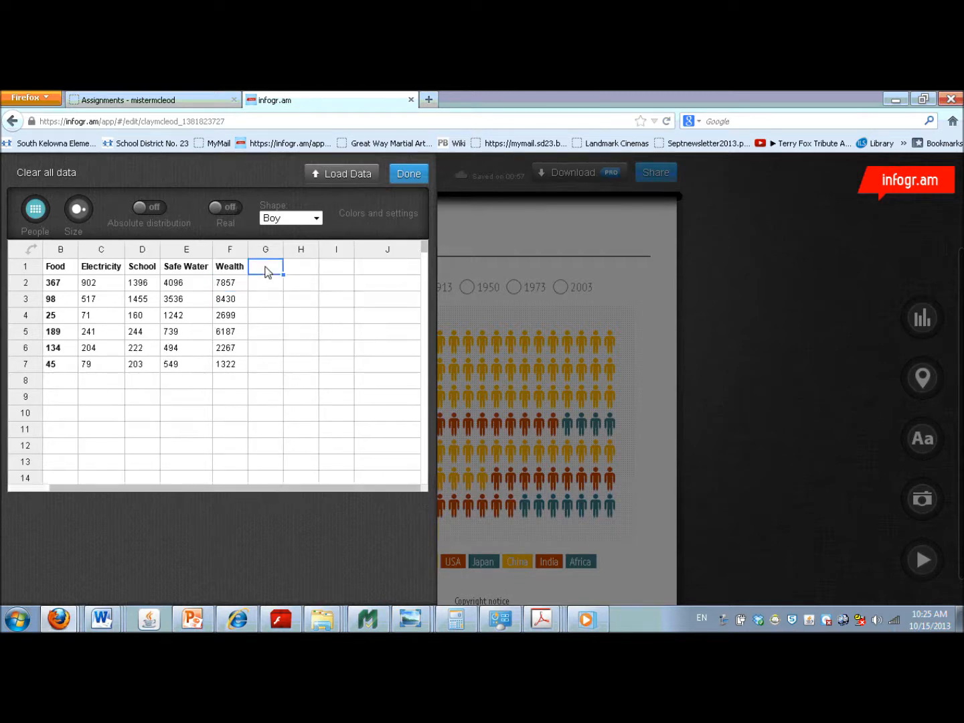
pyautogui.write('Clean Air')
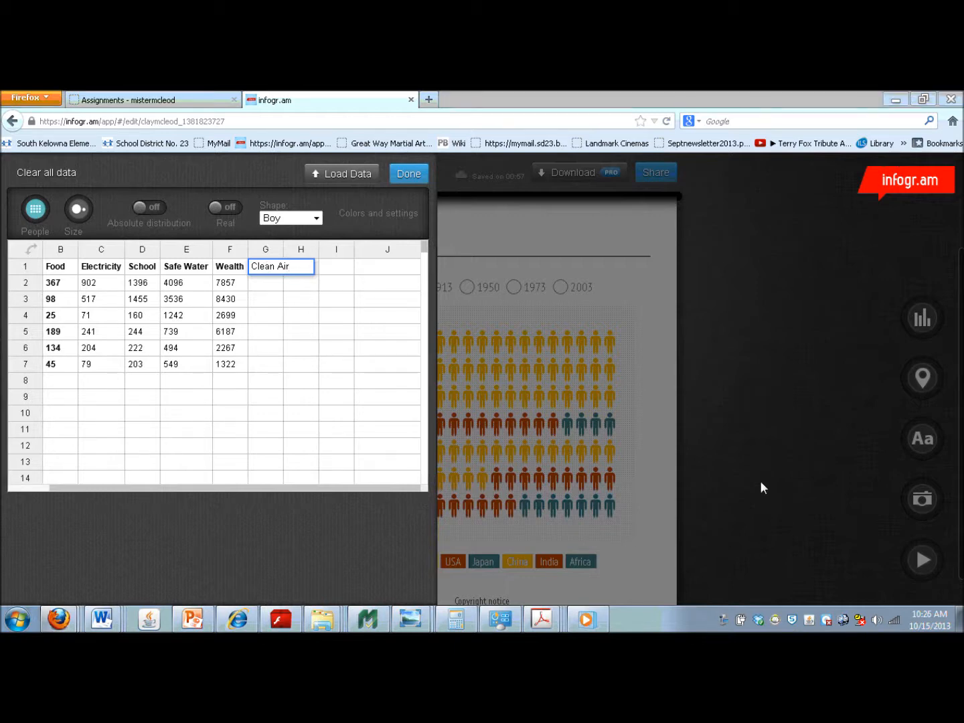
# - Replace the row labels in A2 and A3 with "Needs are met" and "Needs are not met"
pyautogui.moveTo(328, 489); pyautogui.dragTo(214, 494)
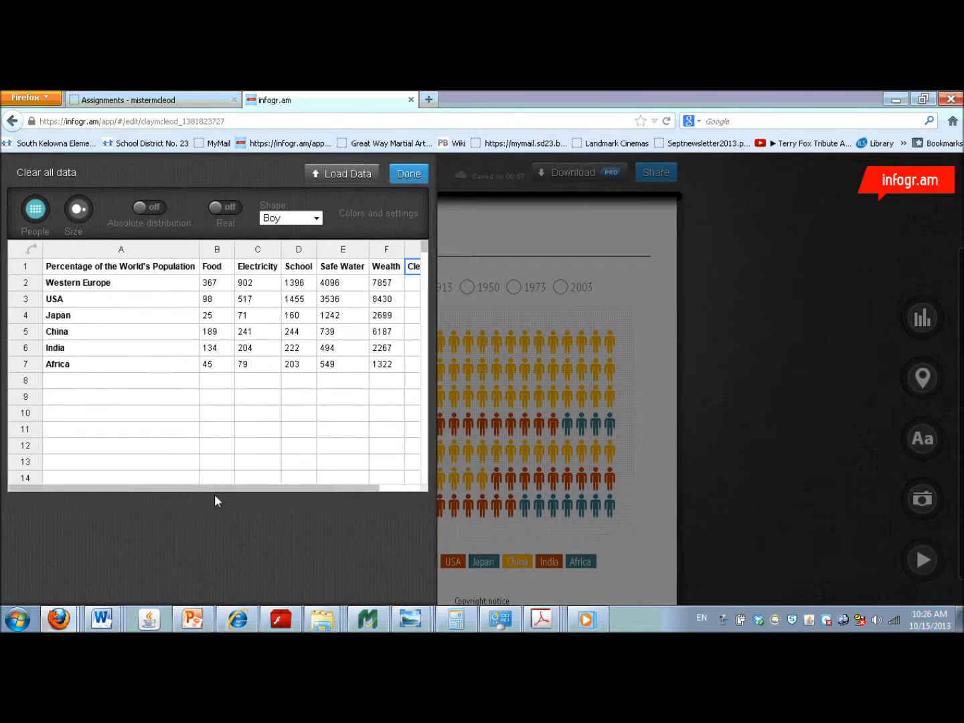
pyautogui.click(104, 289)
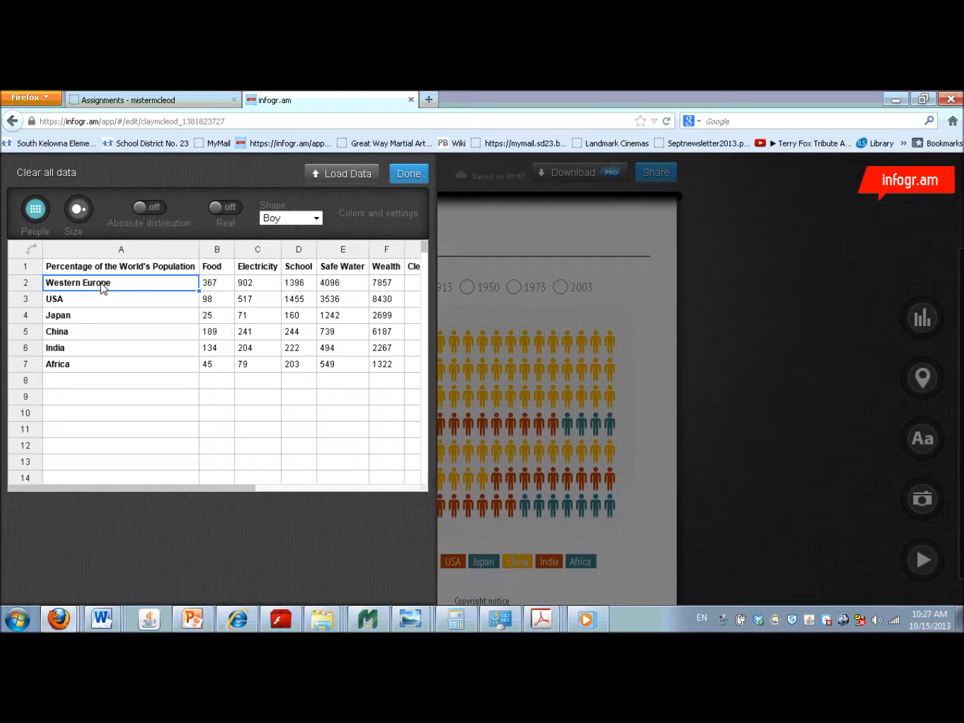
pyautogui.write('Needs are met')
pyautogui.click(96, 298)
pyautogui.write('Needs are not met')
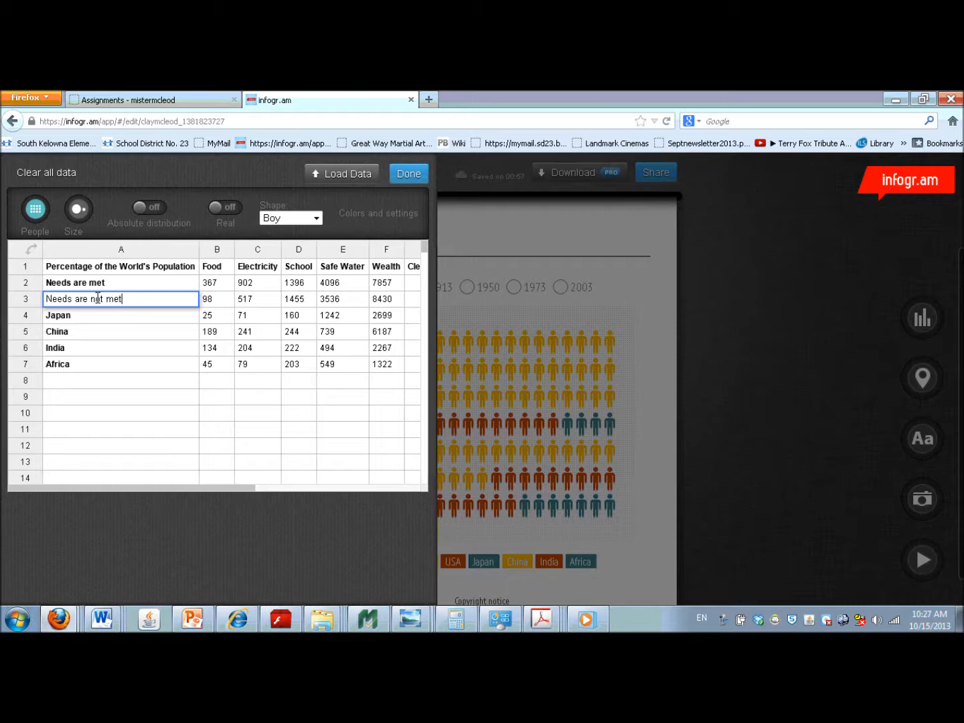
# - Set the Electricity values to 75 for "Needs are met" and 25 for "Needs are not met"
pyautogui.click(253, 284)
pyautogui.write('75')
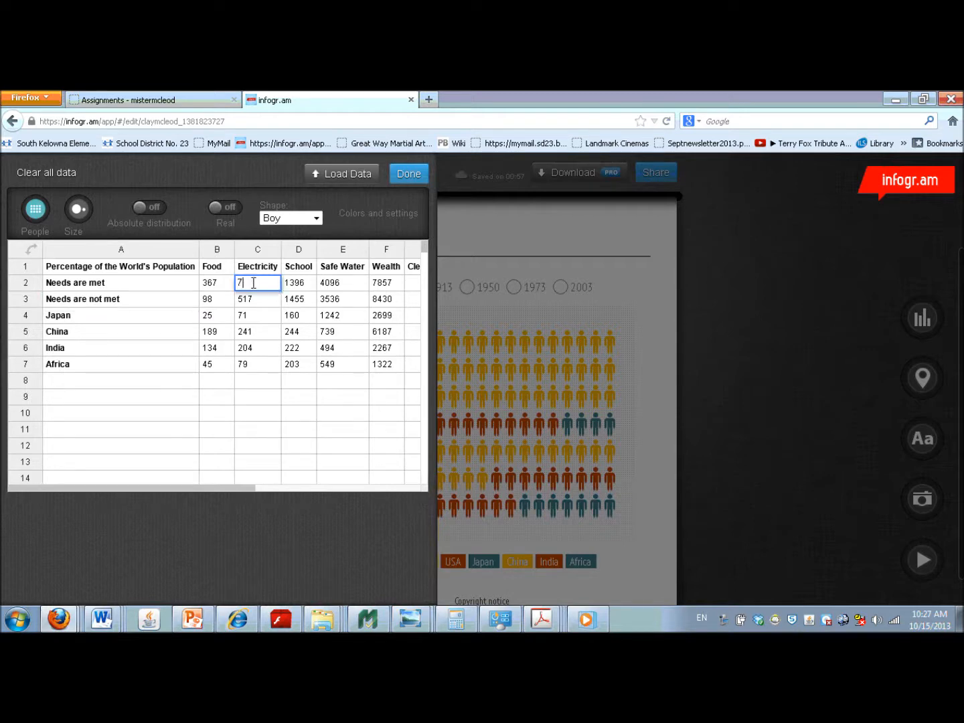
pyautogui.click(255, 305)
pyautogui.write('25')
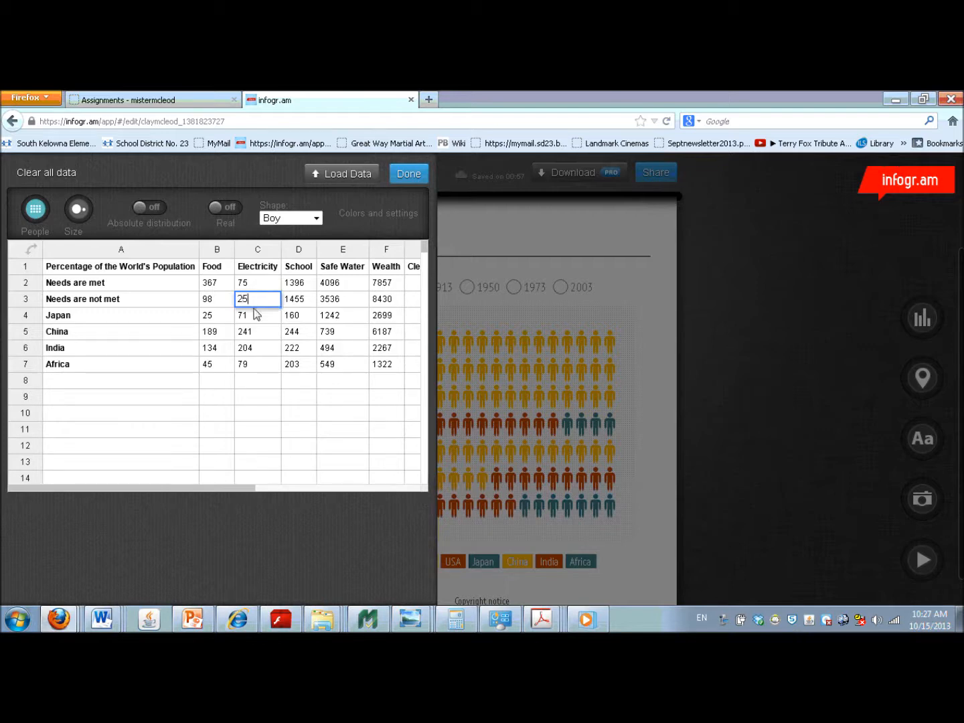
# - Clear the Electricity values in the Japan, China, India and Africa rows
pyautogui.click(254, 320)
pyautogui.press('Delete')
pyautogui.click(254, 332)
pyautogui.press('Delete')
pyautogui.click(252, 346)
pyautogui.press('Delete')
pyautogui.click(249, 367)
pyautogui.press('Delete')
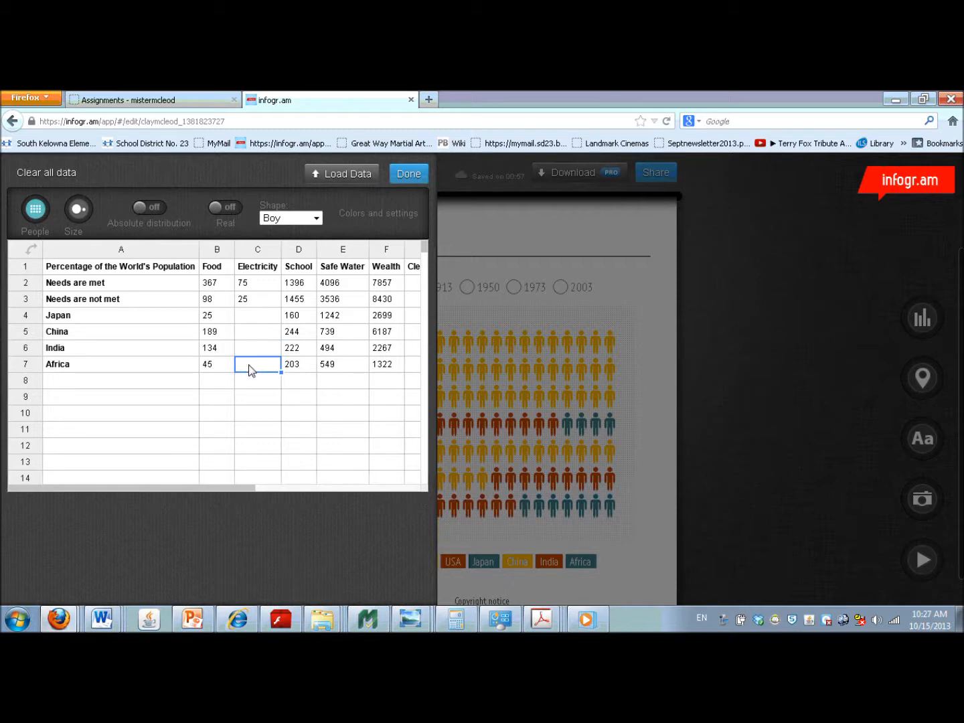
# - Switch to Calculator, divide 31 by 38 for the School percentage, and return to the chart data
pyautogui.click(300, 285)
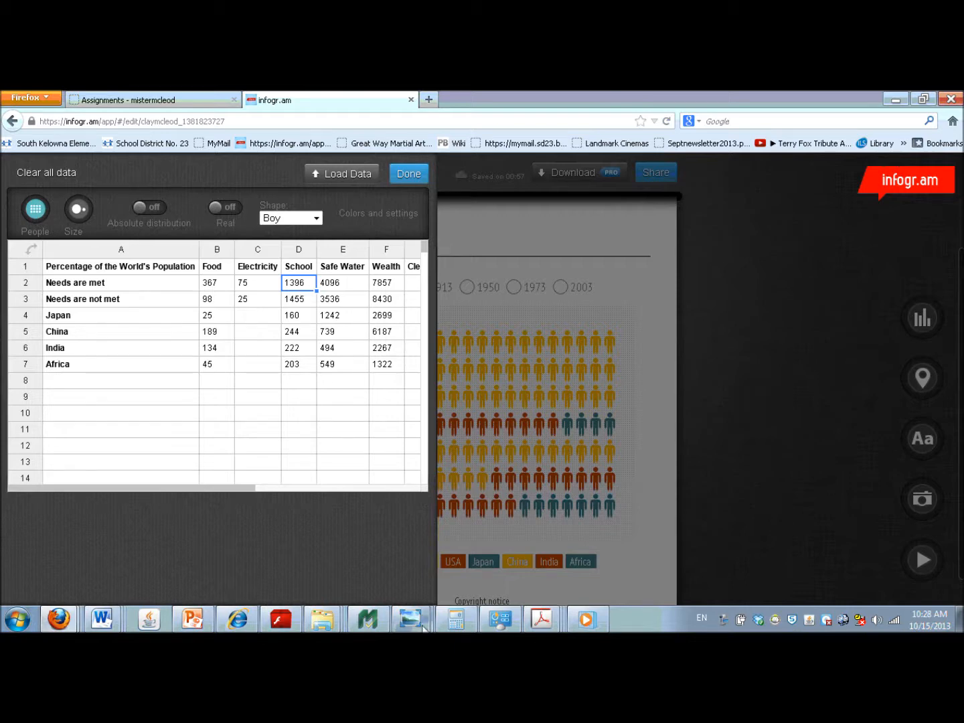
pyautogui.click(444, 626)
pyautogui.click(98, 486)
pyautogui.click(100, 552)
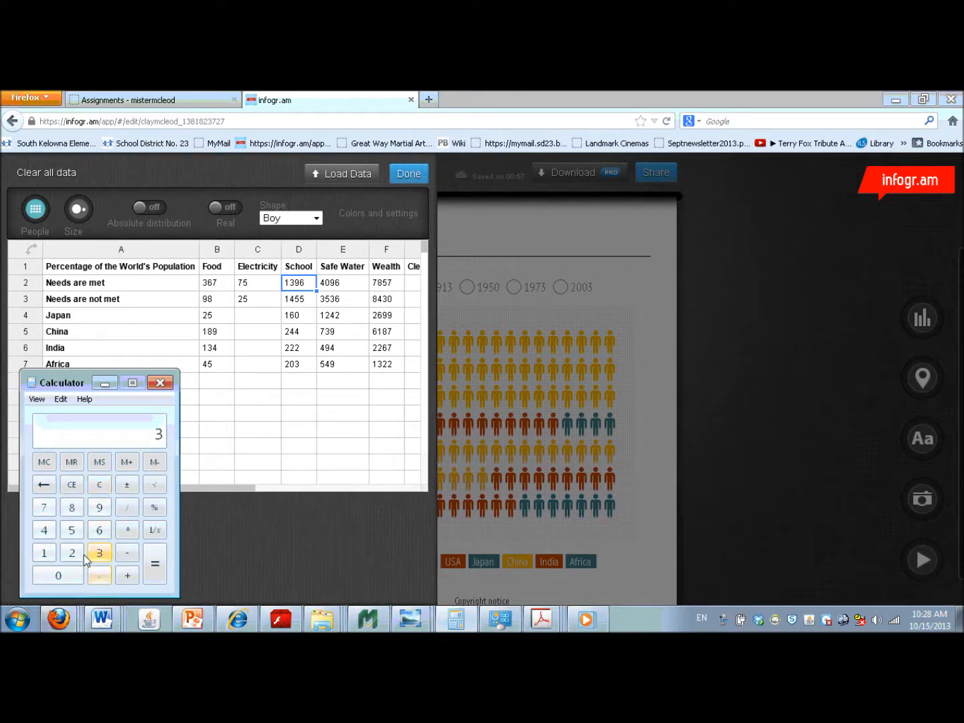
pyautogui.click(44, 552)
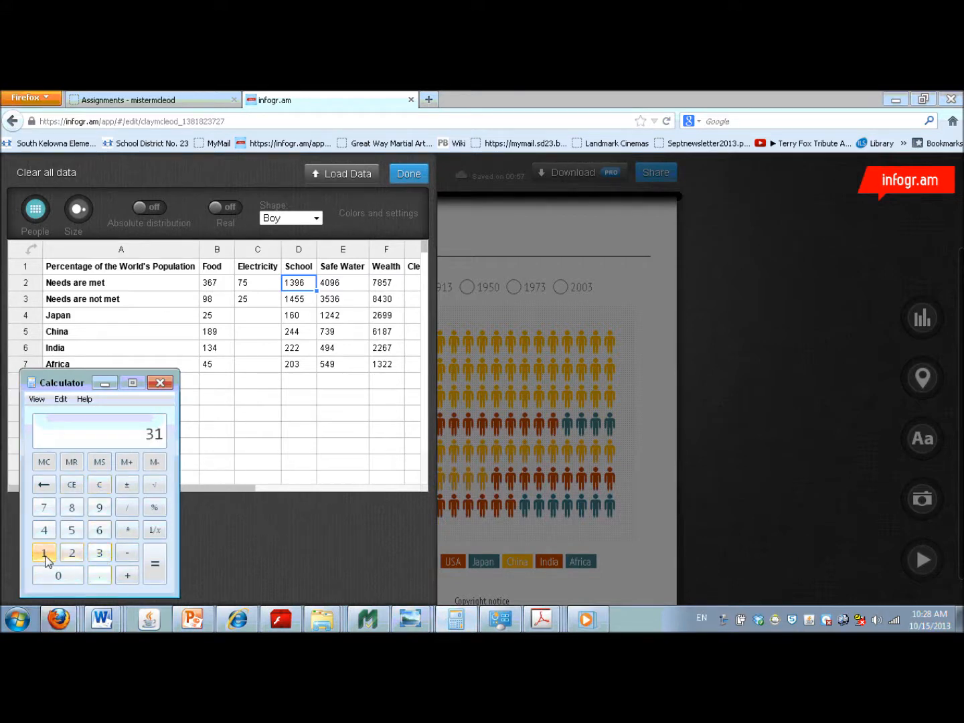
pyautogui.click(129, 510)
pyautogui.click(100, 553)
pyautogui.click(73, 509)
pyautogui.click(155, 565)
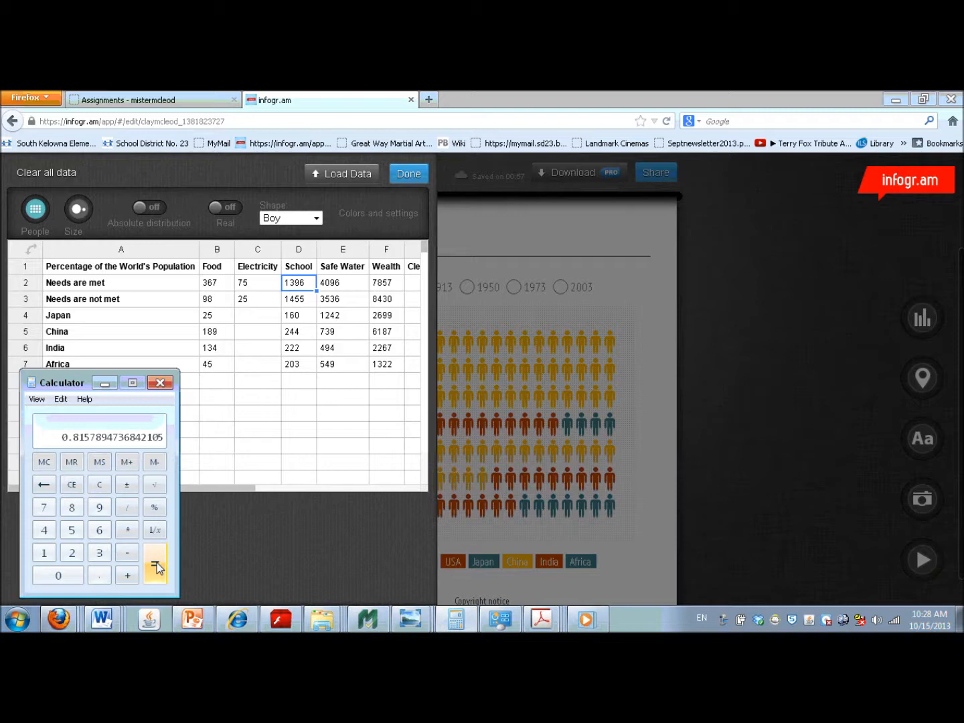
pyautogui.click(106, 384)
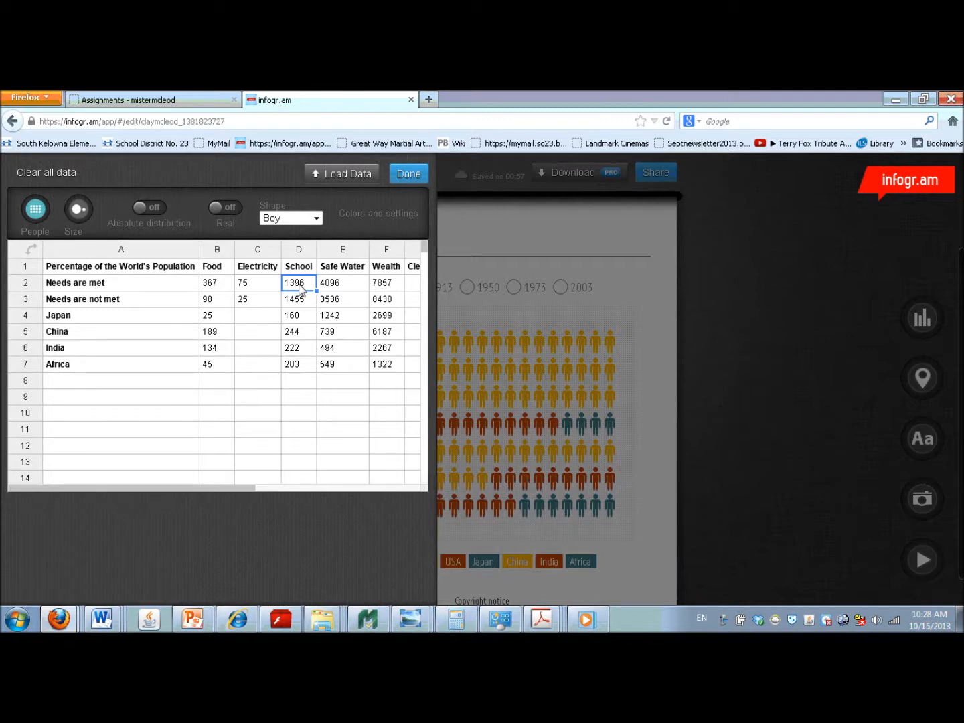
# - Set the School values to 82 for "Needs are met" and 18 for "Needs are not met"
pyautogui.write('82')
pyautogui.click(302, 304)
pyautogui.write('18')
# - Clear the School values in the Japan, China, India and Africa rows
pyautogui.click(301, 320)
pyautogui.press('BackSpace')
pyautogui.click(296, 346)
pyautogui.press('BackSpace')
pyautogui.click(296, 366)
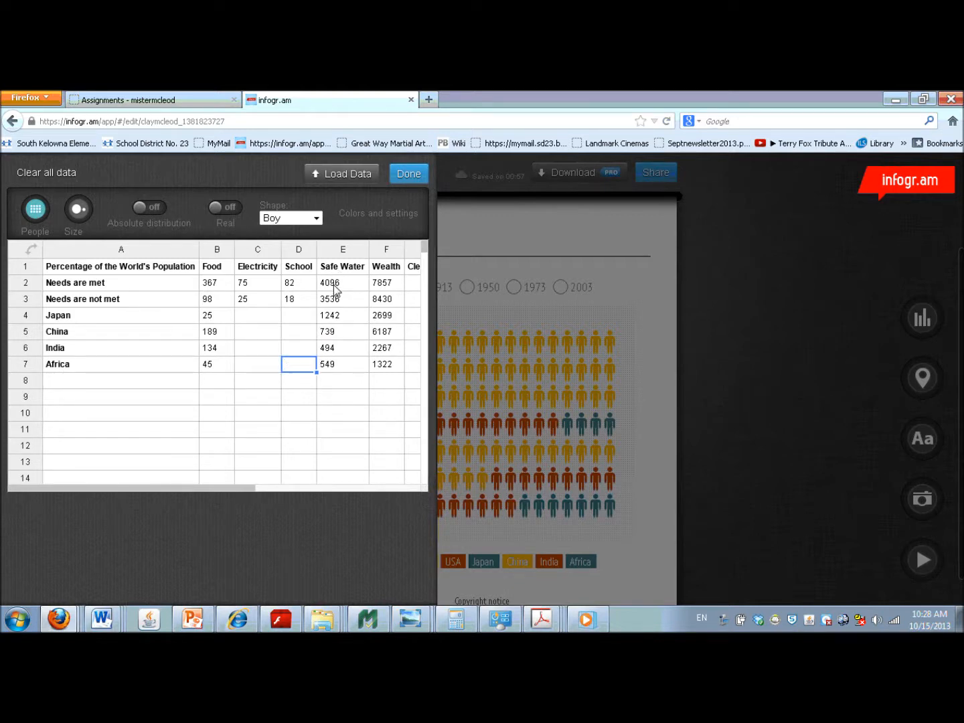
# - Set the Safe Water values to 75 for "Needs are met" and 25 for "Needs are not met"
pyautogui.click(335, 287)
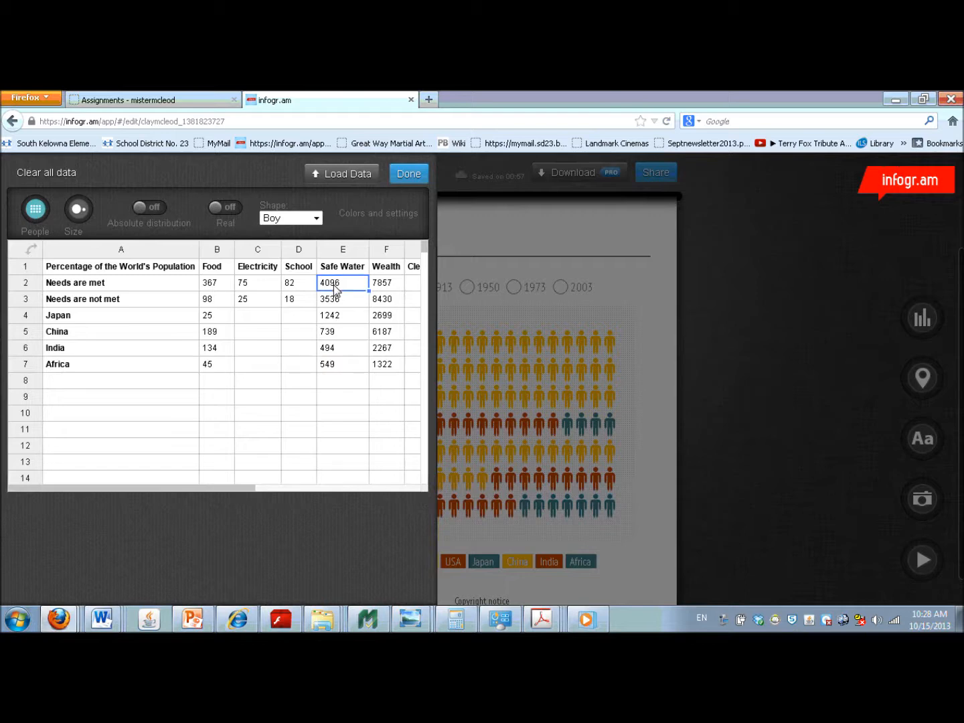
pyautogui.write('75')
pyautogui.click(334, 300)
pyautogui.write('25')
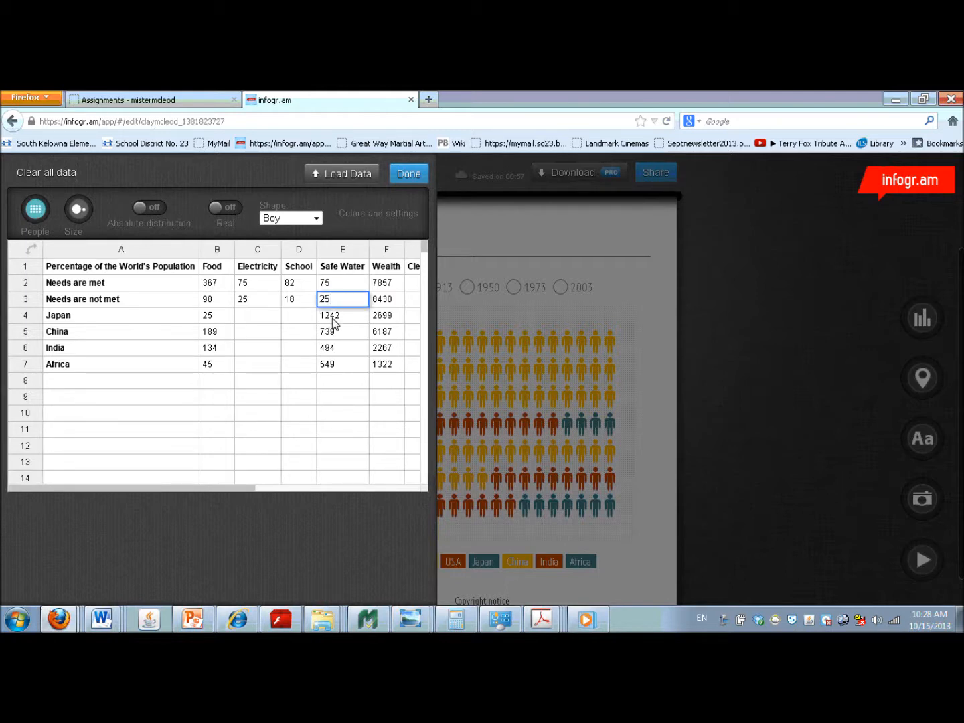
# - Clear the Safe Water values in the Japan, China, India and Africa rows
pyautogui.click(335, 315)
pyautogui.click(334, 334)
pyautogui.click(333, 348)
pyautogui.press('Delete')
pyautogui.click(333, 366)
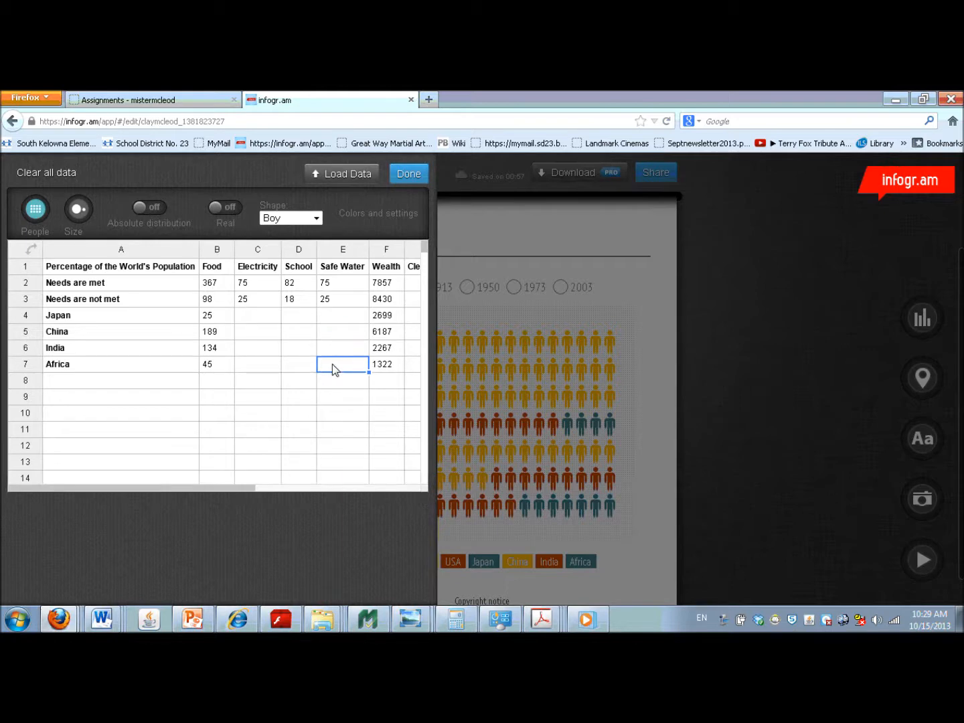
# - Set the Electricity values to 76 for "Needs are met" and 24 for "Needs are not met"
pyautogui.click(246, 281)
pyautogui.write('78')
pyautogui.click(254, 305)
pyautogui.click(256, 288)
pyautogui.write('76')
pyautogui.click(248, 298)
pyautogui.write('24')
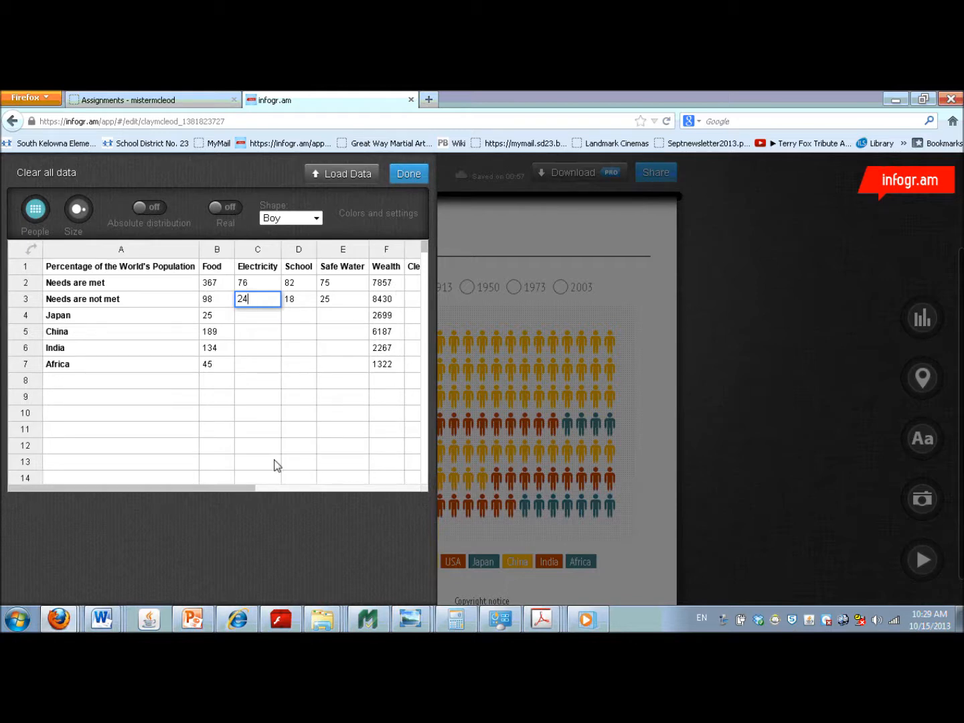
# - Set the Clean Air values to 68 for "Needs are met" and 32 for "Needs are not met"
pyautogui.moveTo(250, 488); pyautogui.dragTo(344, 482)
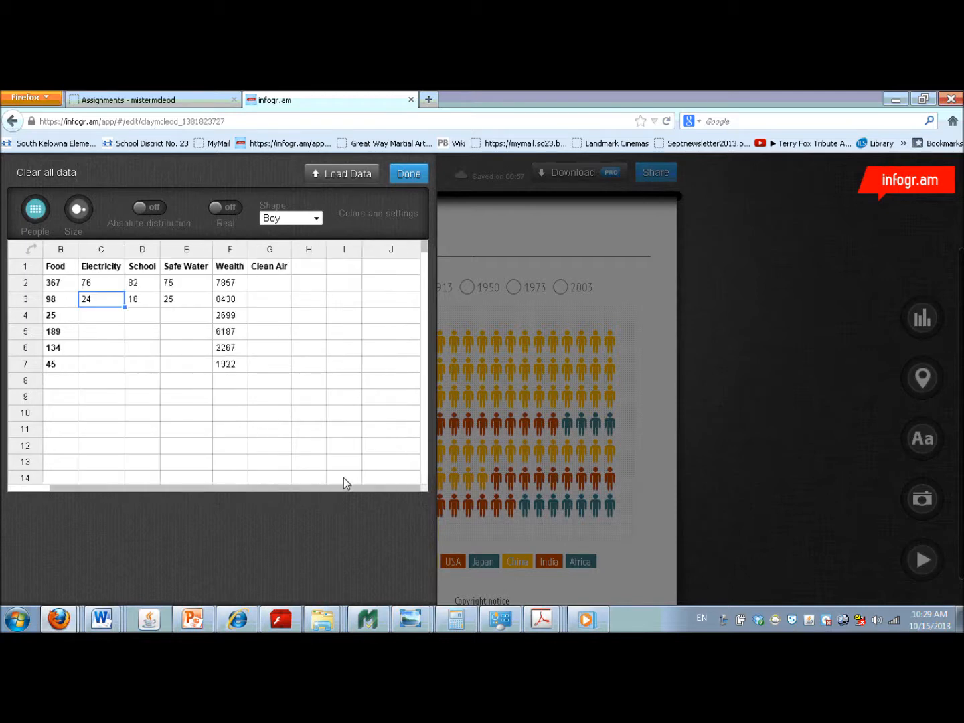
pyautogui.click(266, 288)
pyautogui.write('68')
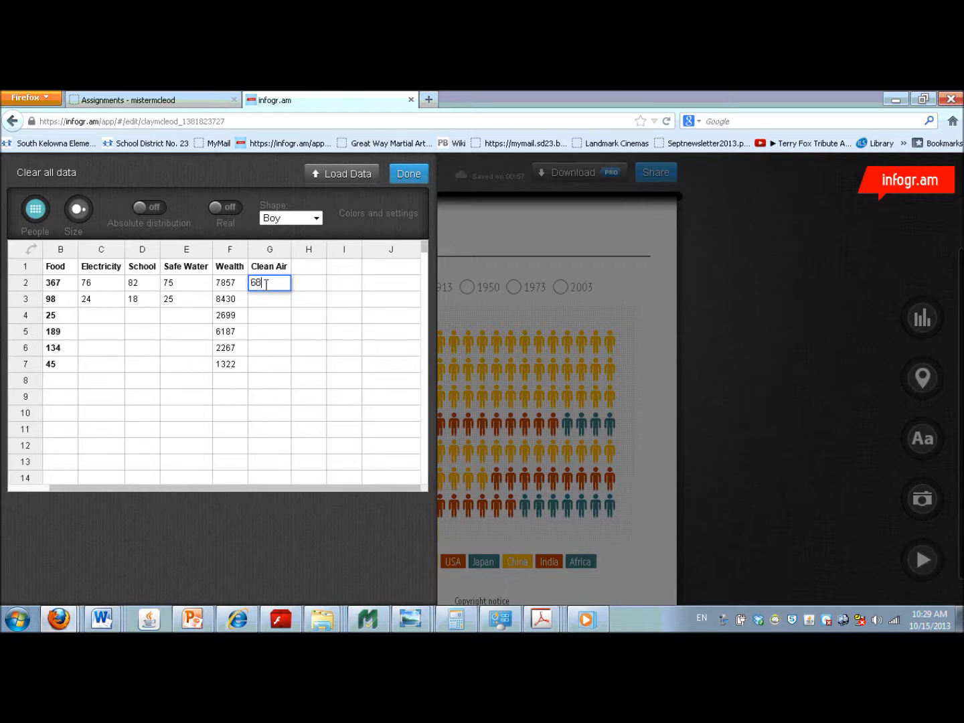
pyautogui.click(267, 305)
pyautogui.write('32')
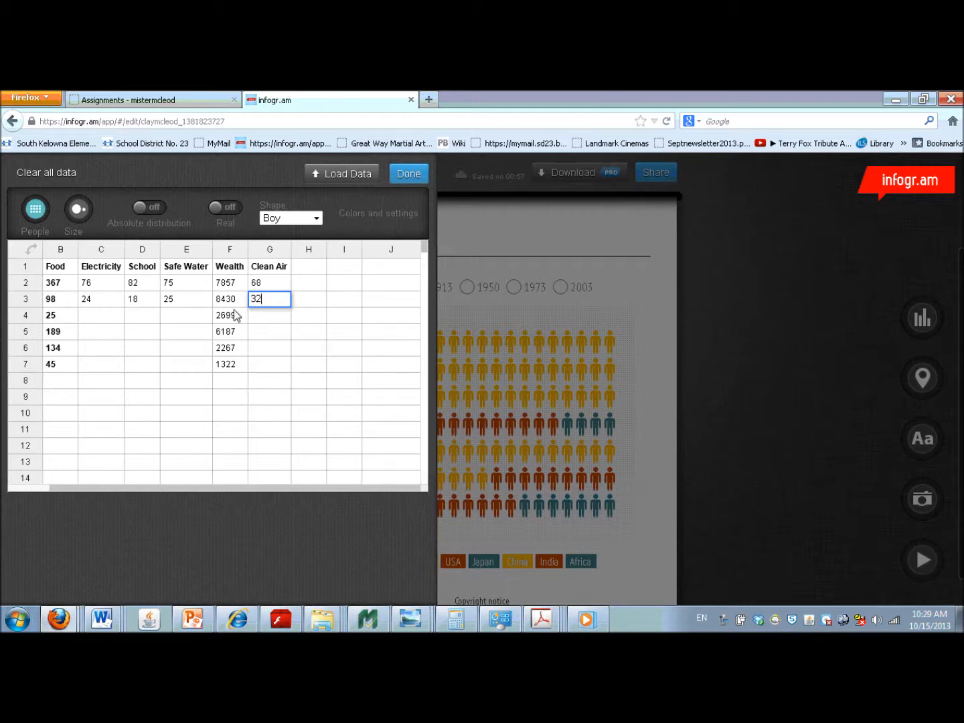
# - Clear all the values under the Wealth heading, in rows 2 to 7
pyautogui.click(231, 284)
pyautogui.press('Delete')
pyautogui.click(231, 298)
pyautogui.press('Delete')
pyautogui.click(232, 320)
pyautogui.press('Delete')
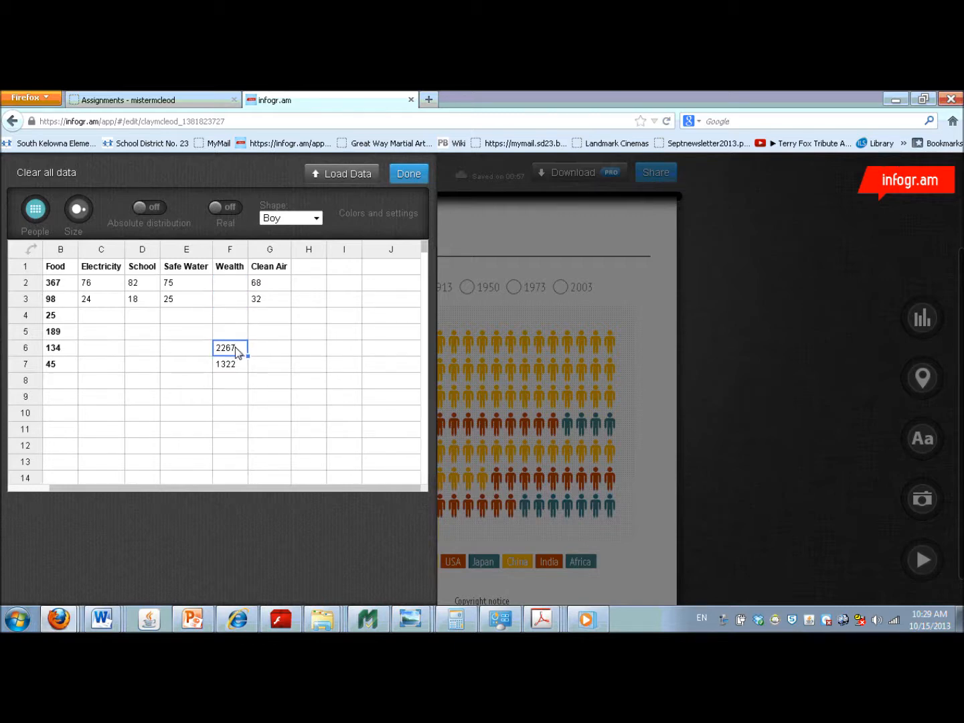
pyautogui.click(235, 366)
pyautogui.press('Delete')
# - Clear all the values under the Food heading and set its "Needs are met" value to 24
pyautogui.moveTo(206, 491); pyautogui.dragTo(140, 512)
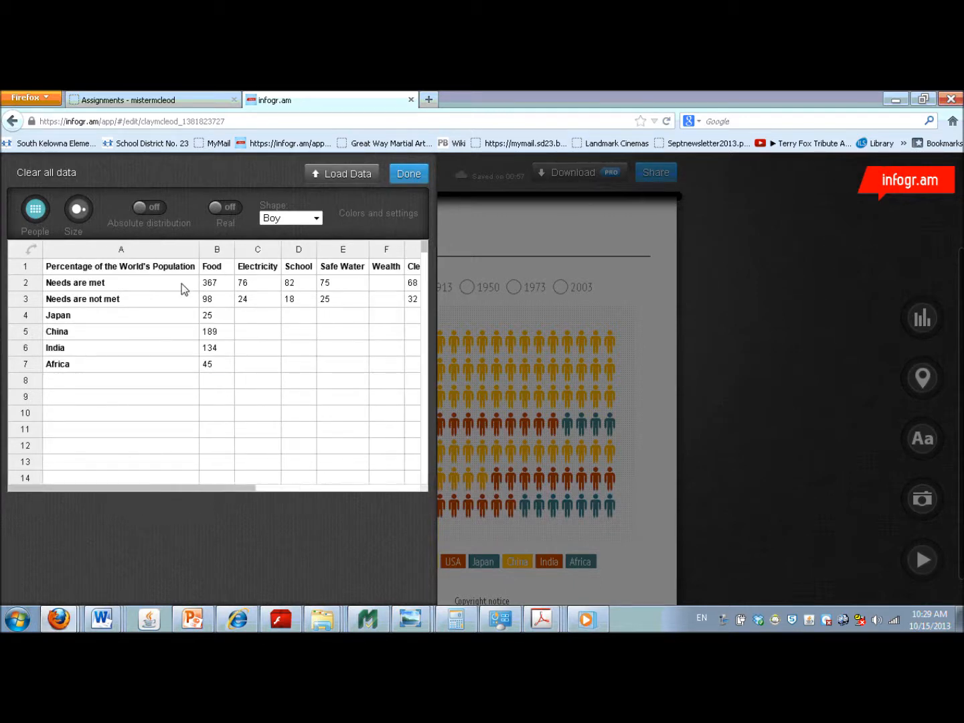
pyautogui.click(213, 286)
pyautogui.press('Delete')
pyautogui.click(211, 299)
pyautogui.click(213, 315)
pyautogui.press('Delete')
pyautogui.click(212, 332)
pyautogui.press('Delete')
pyautogui.click(214, 348)
pyautogui.press('Delete')
pyautogui.click(215, 365)
pyautogui.press('Delete')
pyautogui.click(220, 285)
pyautogui.write('24')
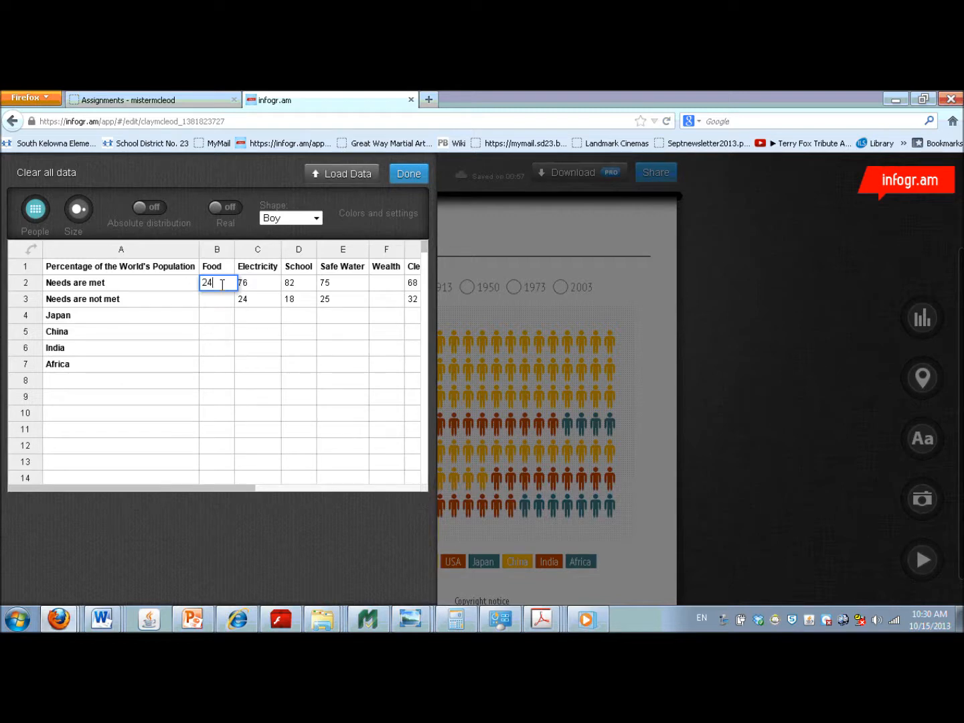
# - Replace the "Japan" row label in A4 with "Go to bed hungry at least some of the time"
pyautogui.click(124, 317)
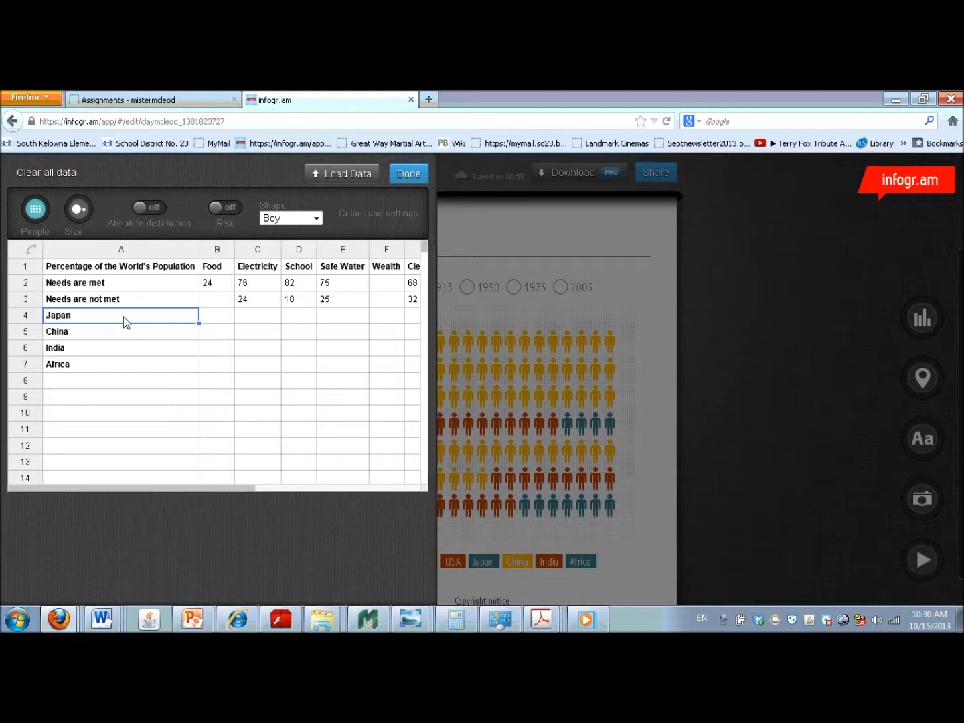
pyautogui.write('Go t')
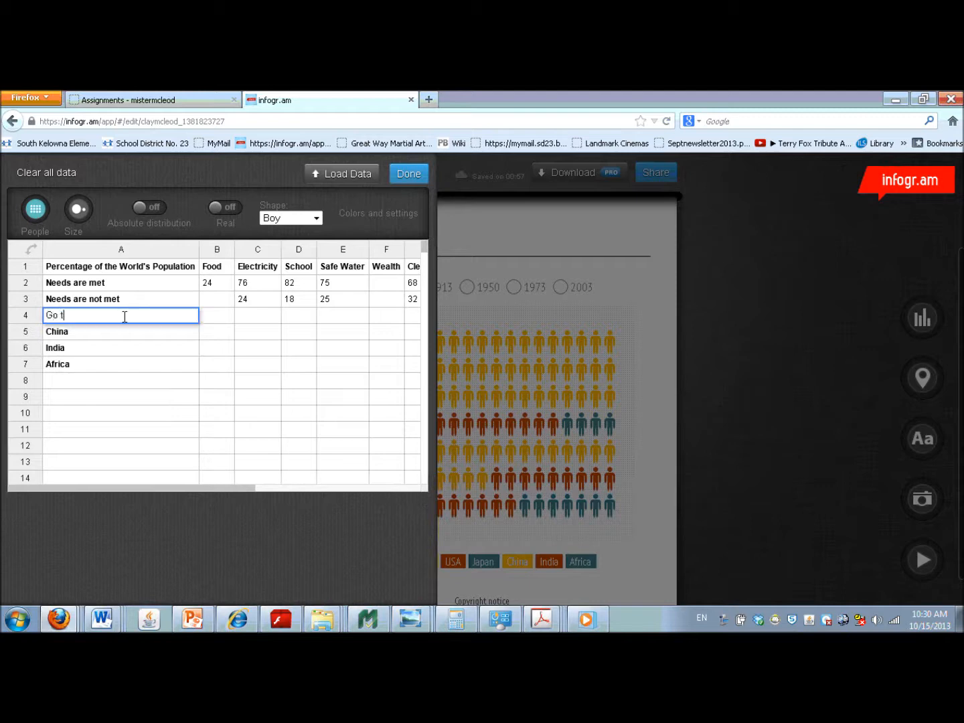
pyautogui.write('o bed hungry at least some of t')
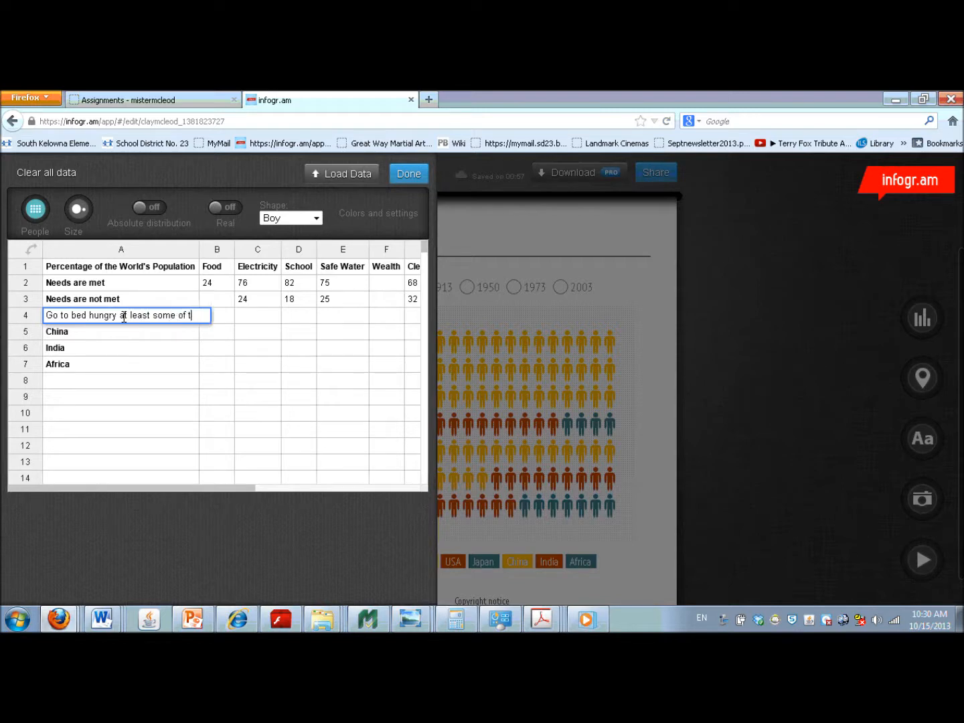
pyautogui.write('he time')
# - Set the Food value to 16 for the "Go to bed hungry at least some of the time" row
pyautogui.click(222, 332)
pyautogui.click(226, 322)
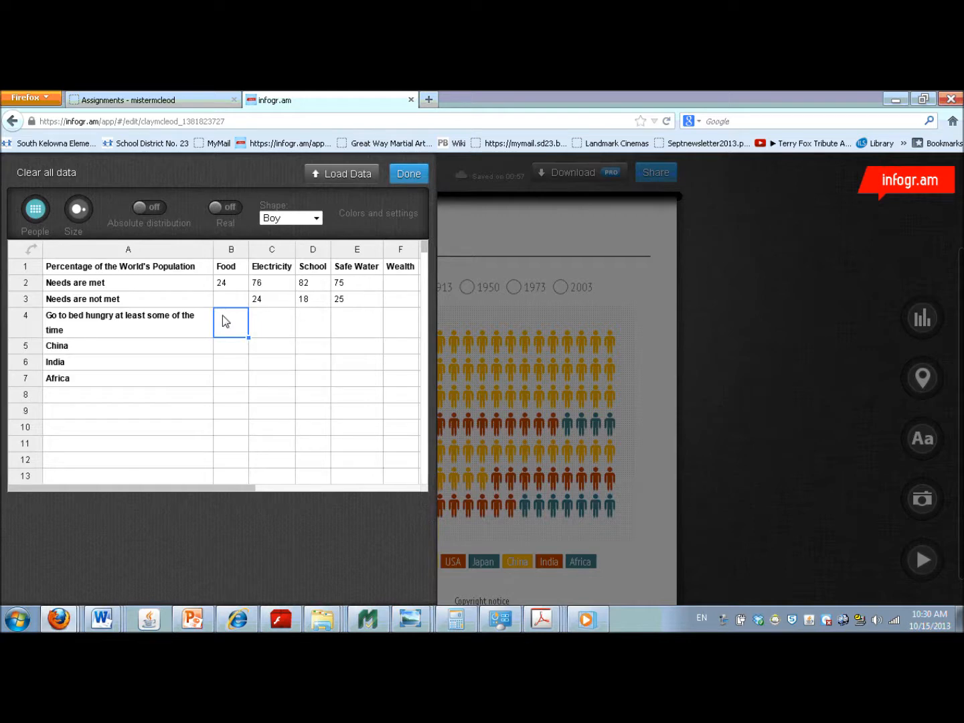
pyautogui.write('16')
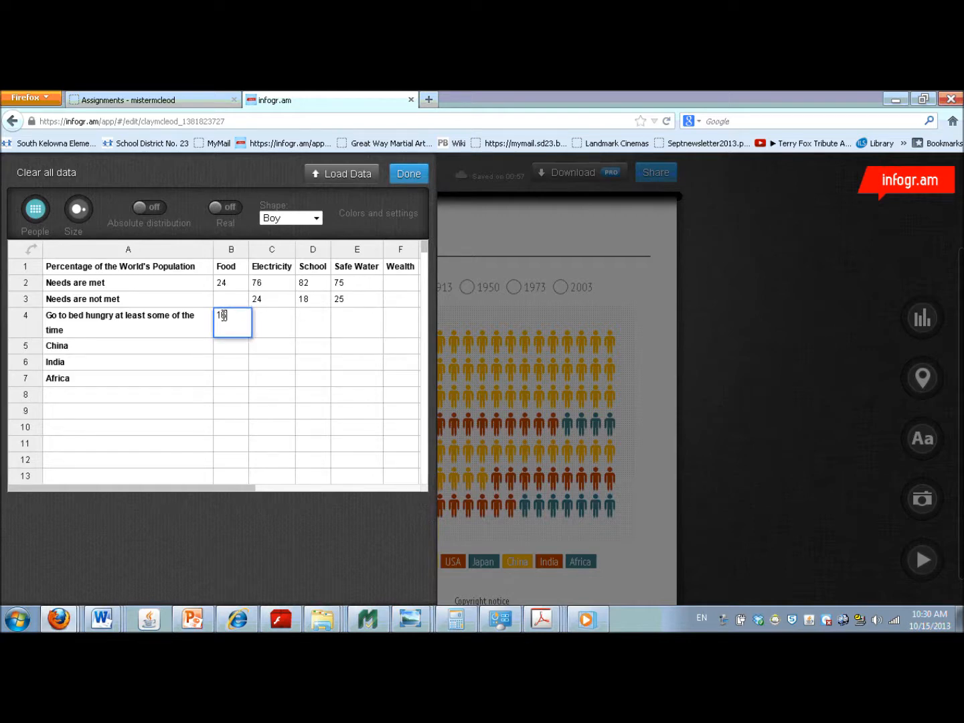
pyautogui.click(190, 306)
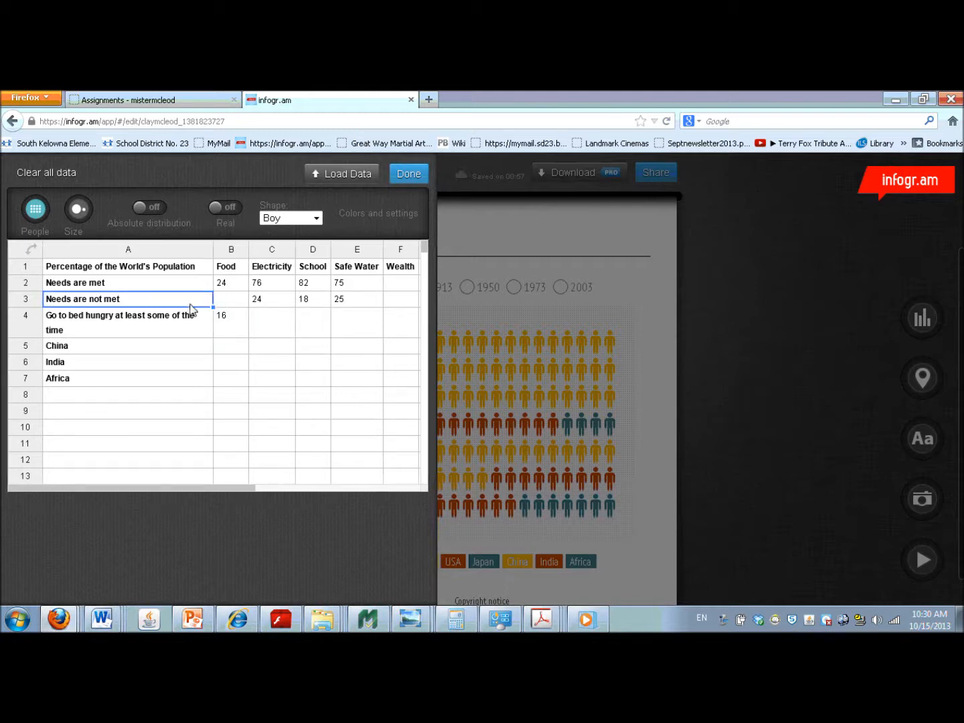
pyautogui.click(238, 326)
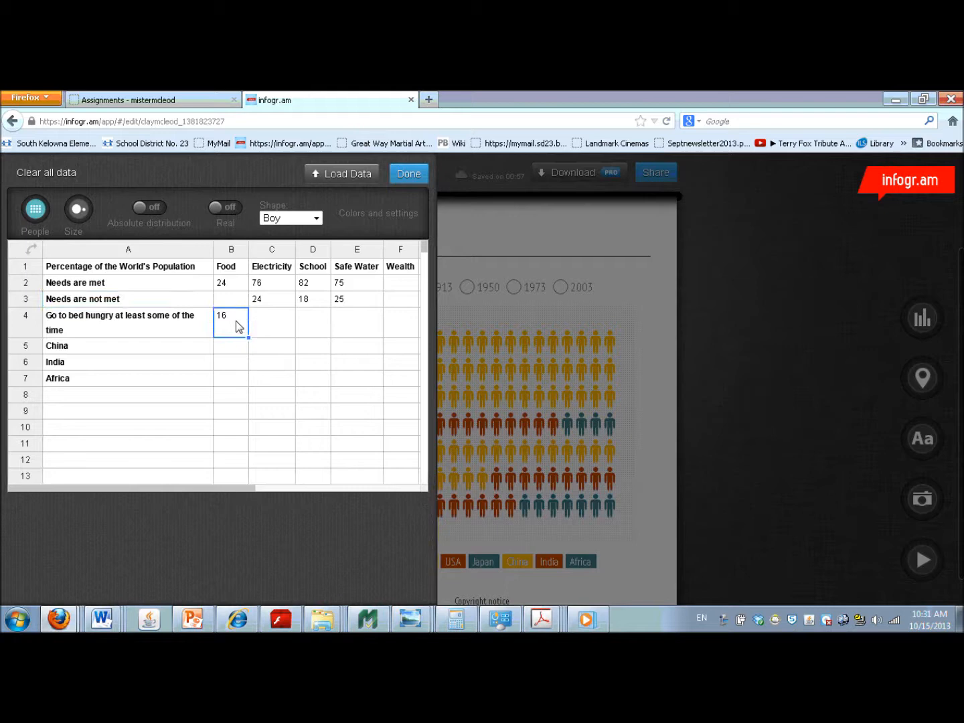
# - Change the row label in A5 to "Always hungry (but not severely undernourished)"
pyautogui.click(123, 346)
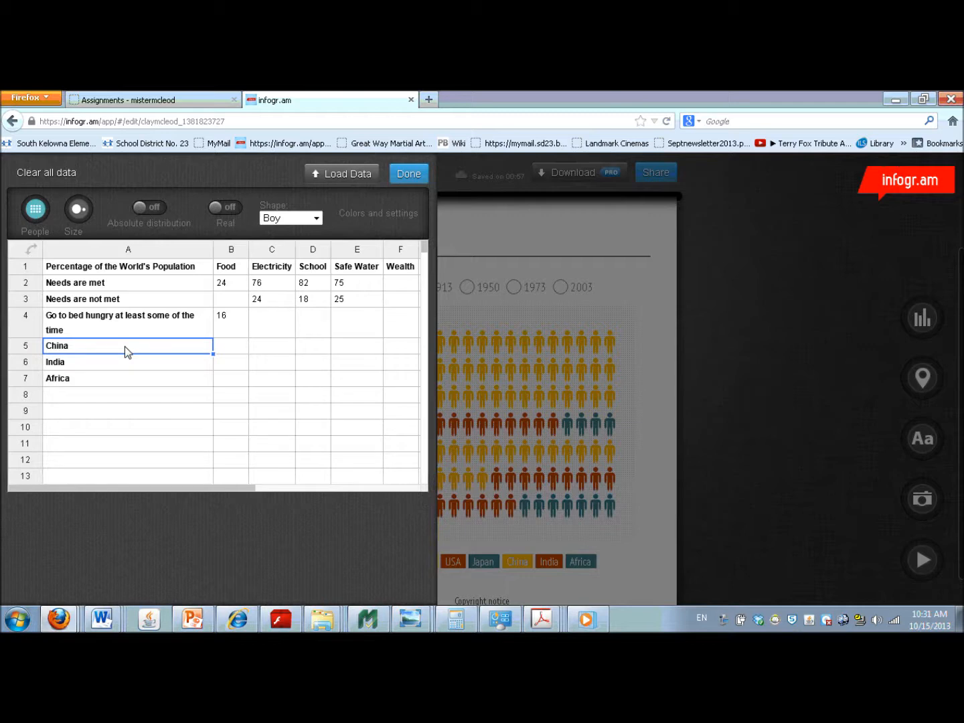
pyautogui.write('Always hungry (but not severely undernourished')
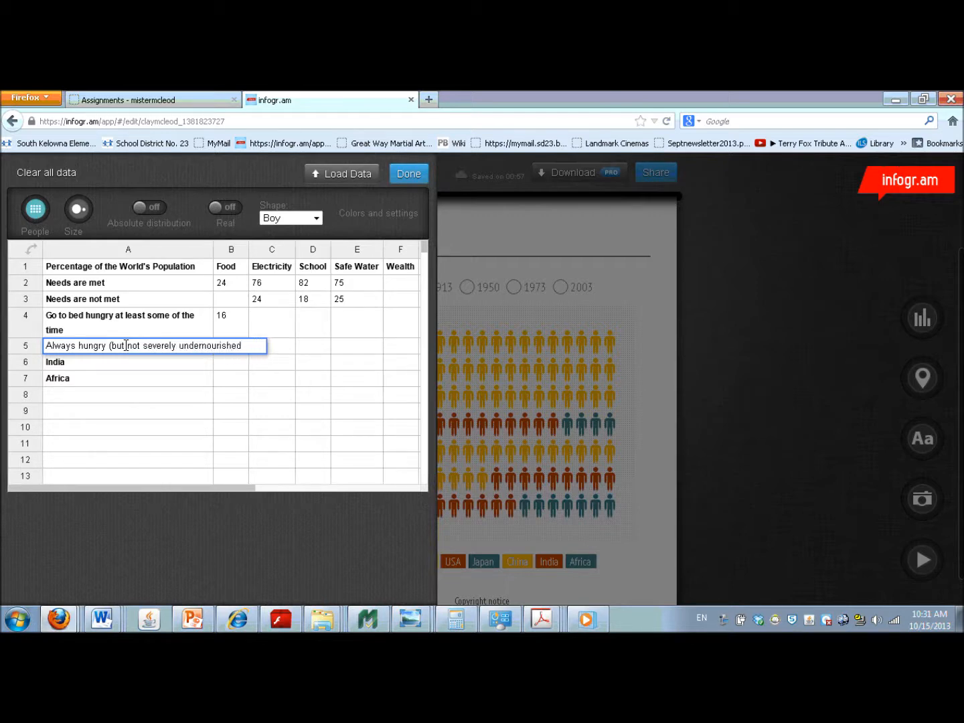
pyautogui.write(')')
# - Change the row label in A6 to "Severely undernourished", correcting the spelling of the first word
pyautogui.click(87, 361)
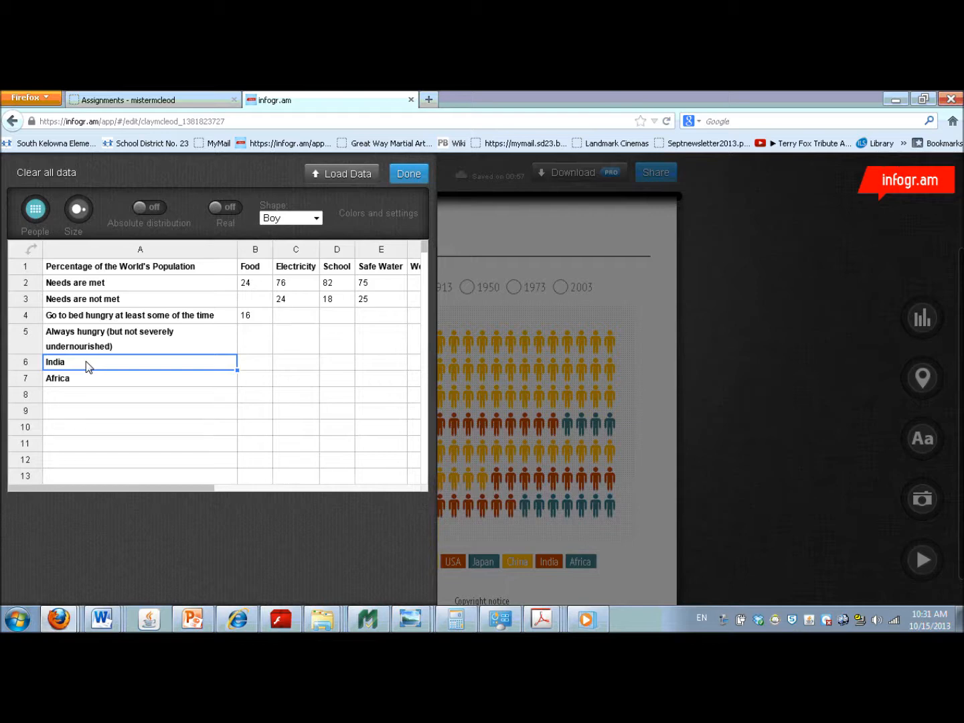
pyautogui.write('Severre')
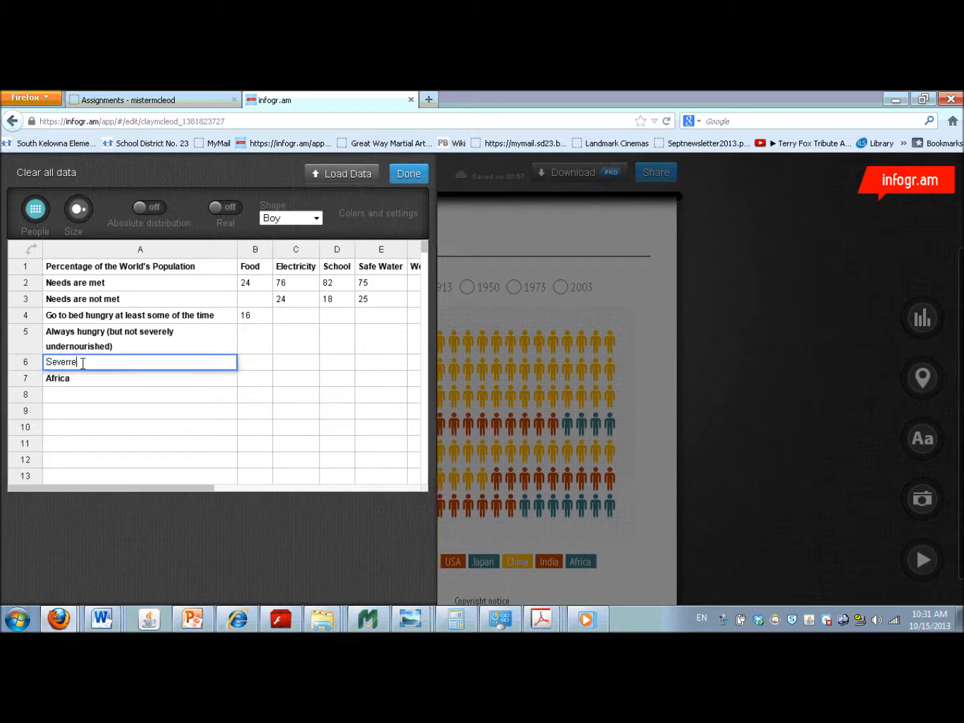
pyautogui.write('ly undernourished')
pyautogui.click(69, 364)
pyautogui.press('BackSpace')
pyautogui.click(69, 365)
pyautogui.press('BackSpace')
# - Set the Food value to 34 for the "Always hungry" row and 26 for the "Severely undernourished" row
pyautogui.doubleClick(257, 336)
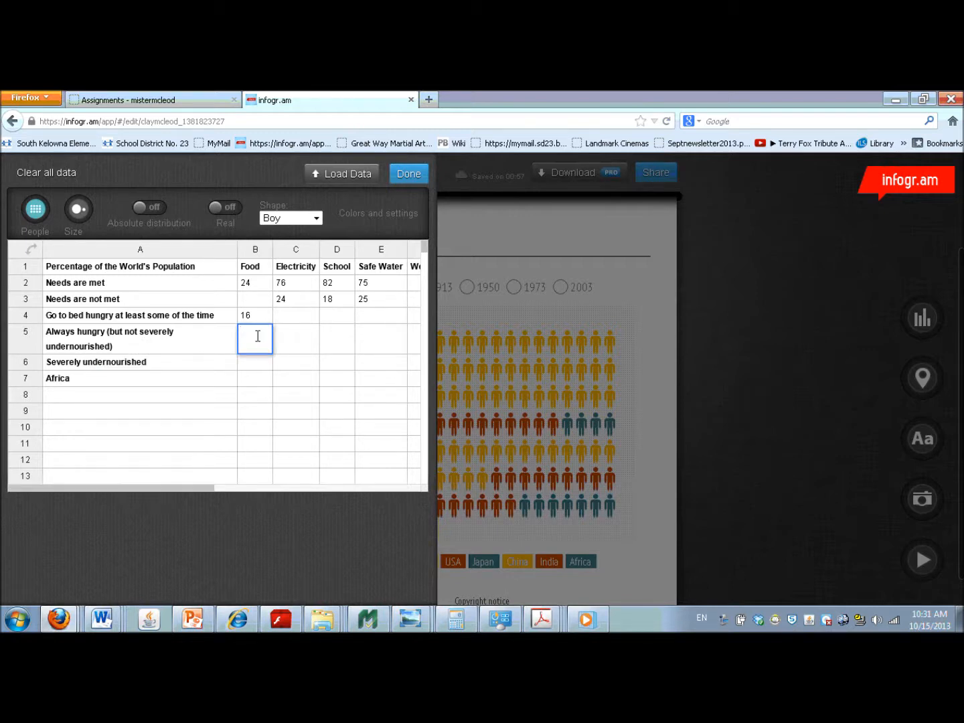
pyautogui.write('34')
pyautogui.click(256, 369)
pyautogui.write('26')
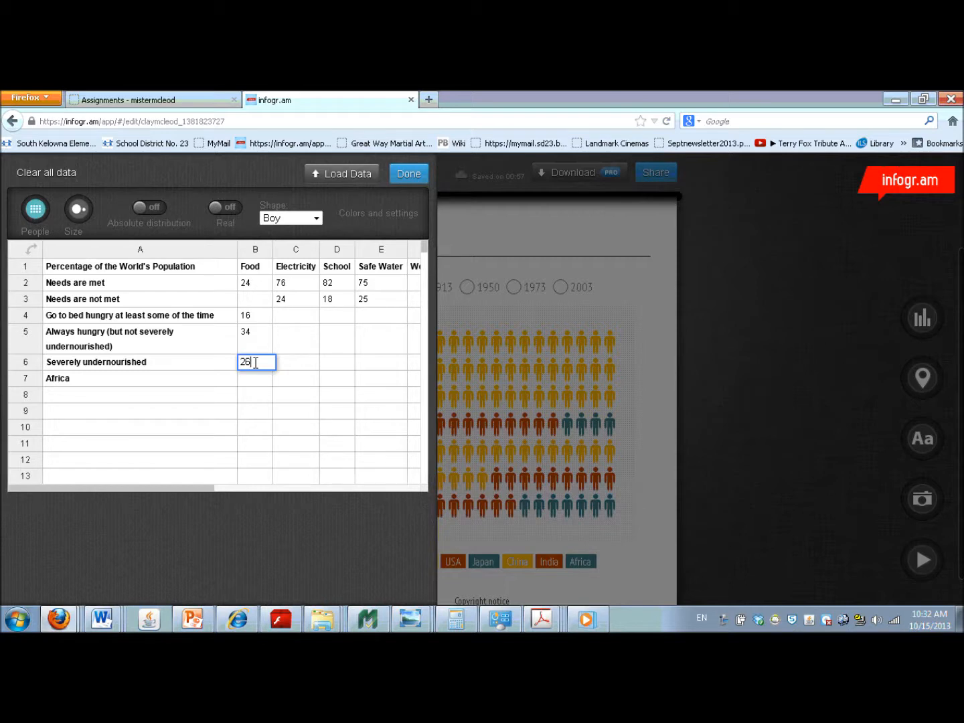
pyautogui.moveTo(237, 300); pyautogui.dragTo(254, 289)
pyautogui.click(257, 288)
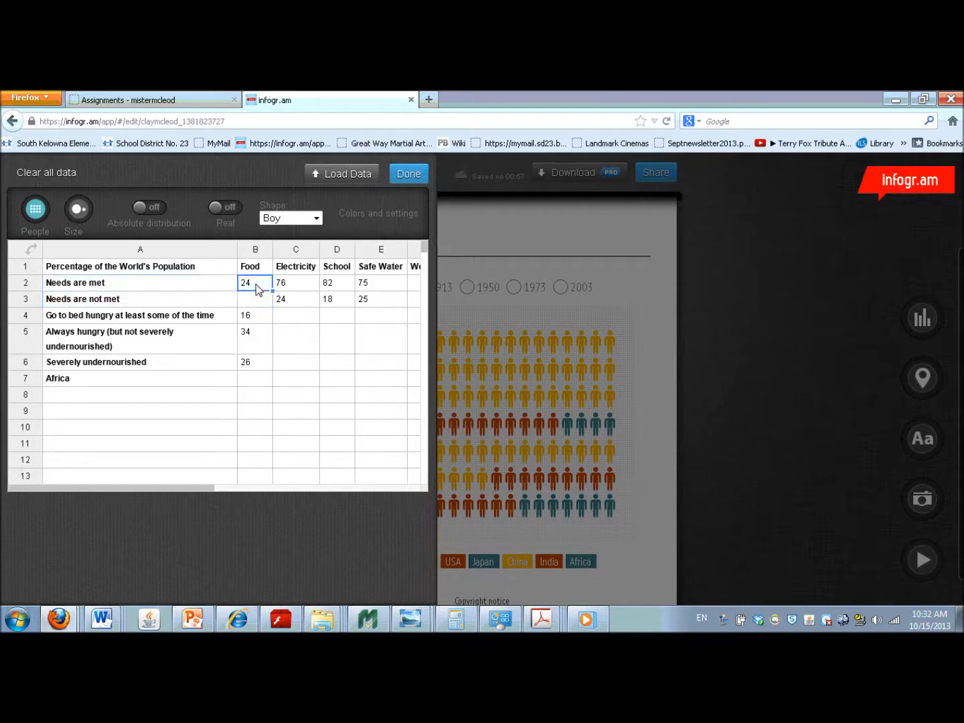
pyautogui.click(260, 318)
pyautogui.click(257, 363)
# - Change the row label in A7 to "More than $9000 a year"
pyautogui.click(166, 476)
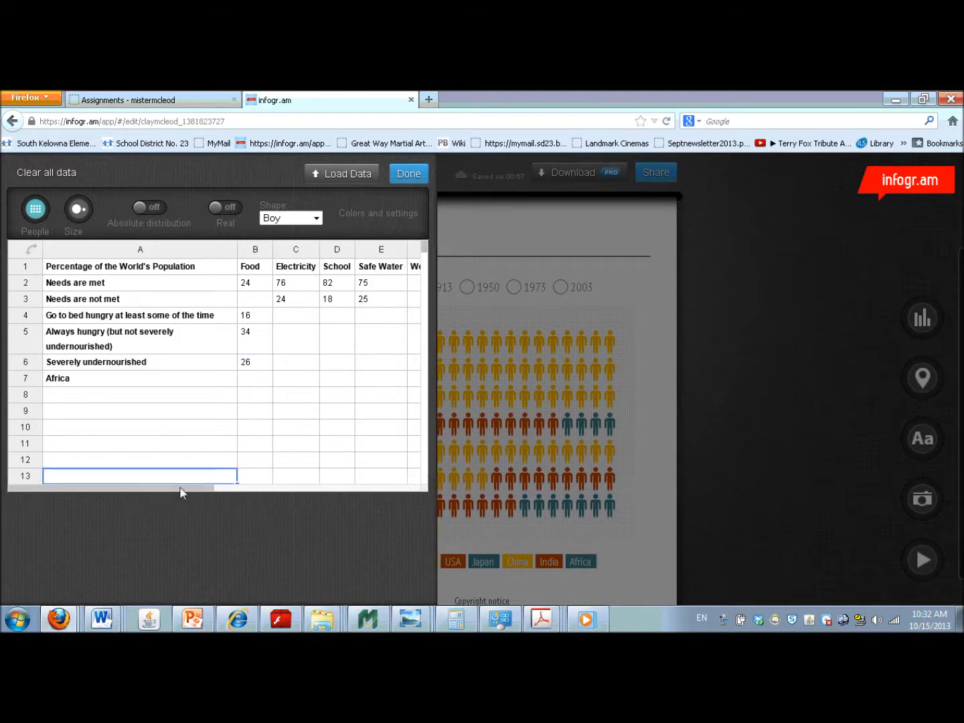
pyautogui.moveTo(211, 489); pyautogui.dragTo(327, 479)
pyautogui.click(230, 288)
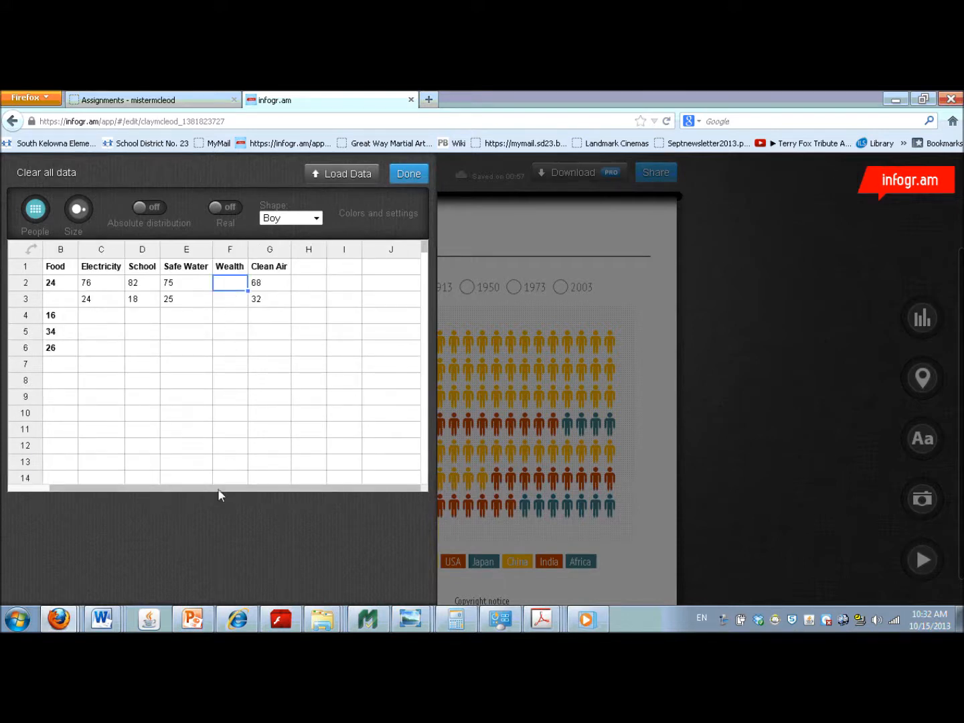
pyautogui.moveTo(221, 490); pyautogui.dragTo(153, 493)
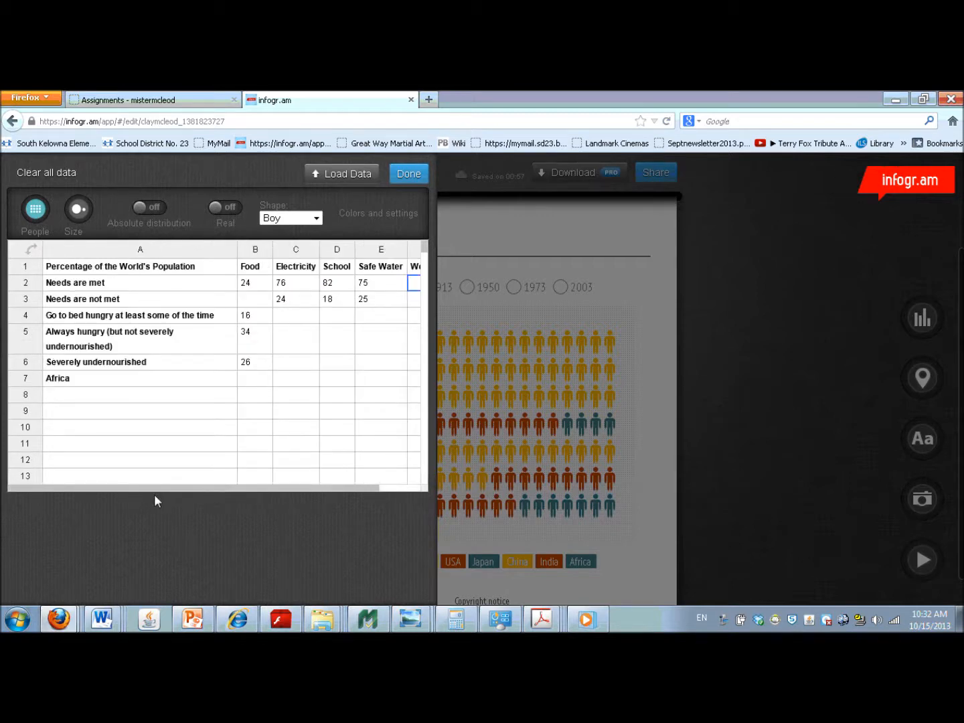
pyautogui.click(101, 381)
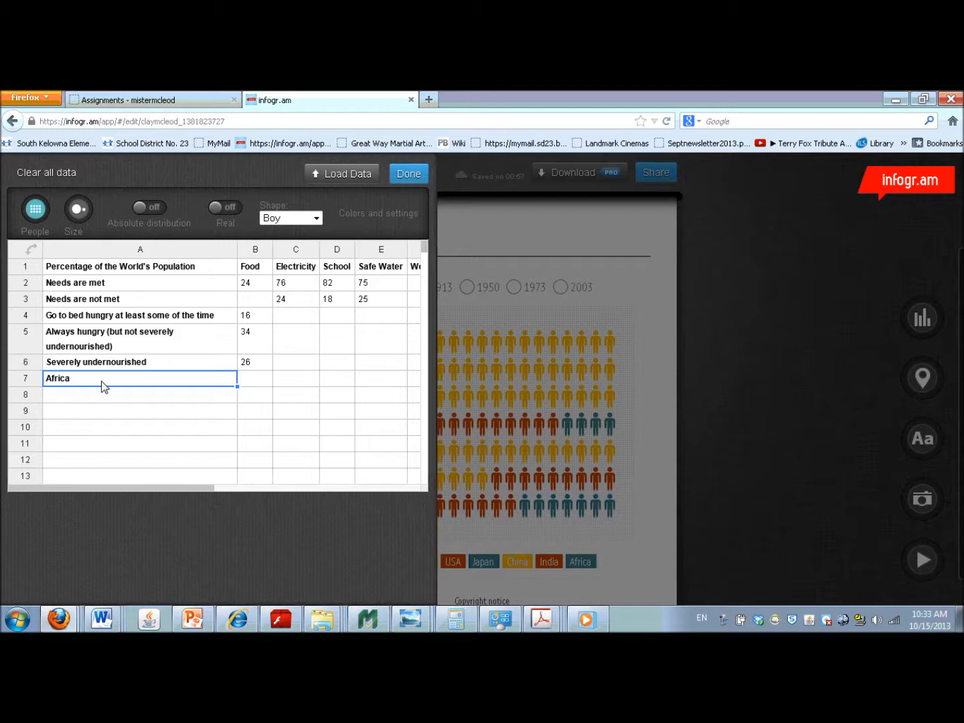
pyautogui.write('More ')
pyautogui.write('than $')
pyautogui.write('9690')
pyautogui.press('BackSpace')
pyautogui.press('BackSpace')
pyautogui.press('BackSpace')
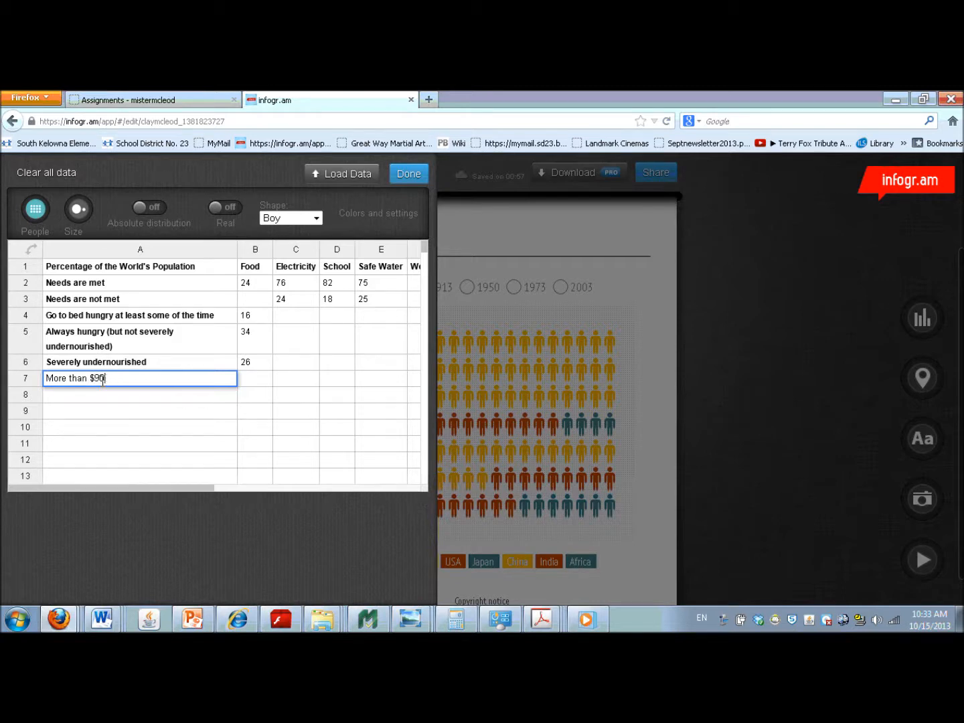
pyautogui.write('000 a year')
pyautogui.click(103, 398)
pyautogui.write('Less than ')
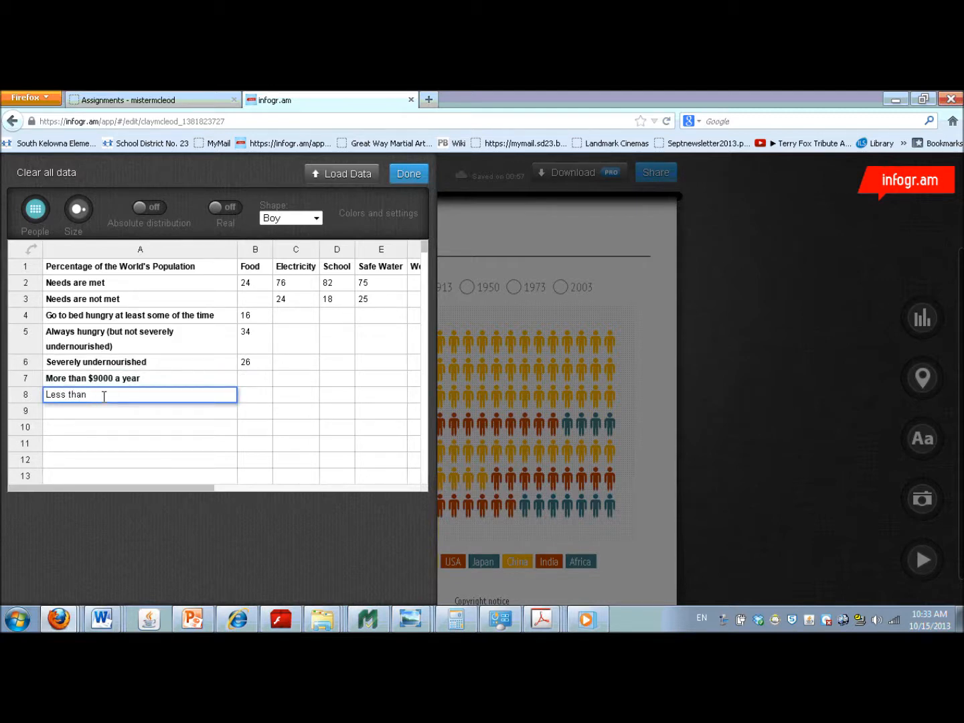
pyautogui.write('$1 a day')
# - Set the row label in A8 to "Somewhere in the middle"
pyautogui.moveTo(133, 395); pyautogui.dragTo(39, 396)
pyautogui.write('Somewhere in the middle')
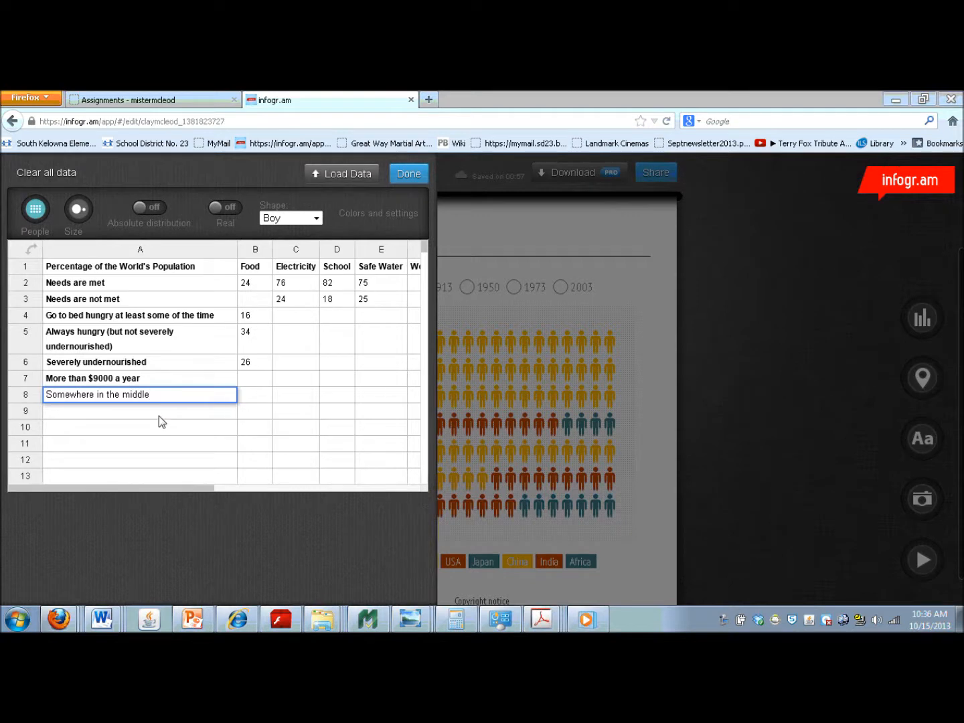
# - Add the row label "Less than $1 a day" in A9
pyautogui.click(132, 416)
pyautogui.write('Less')
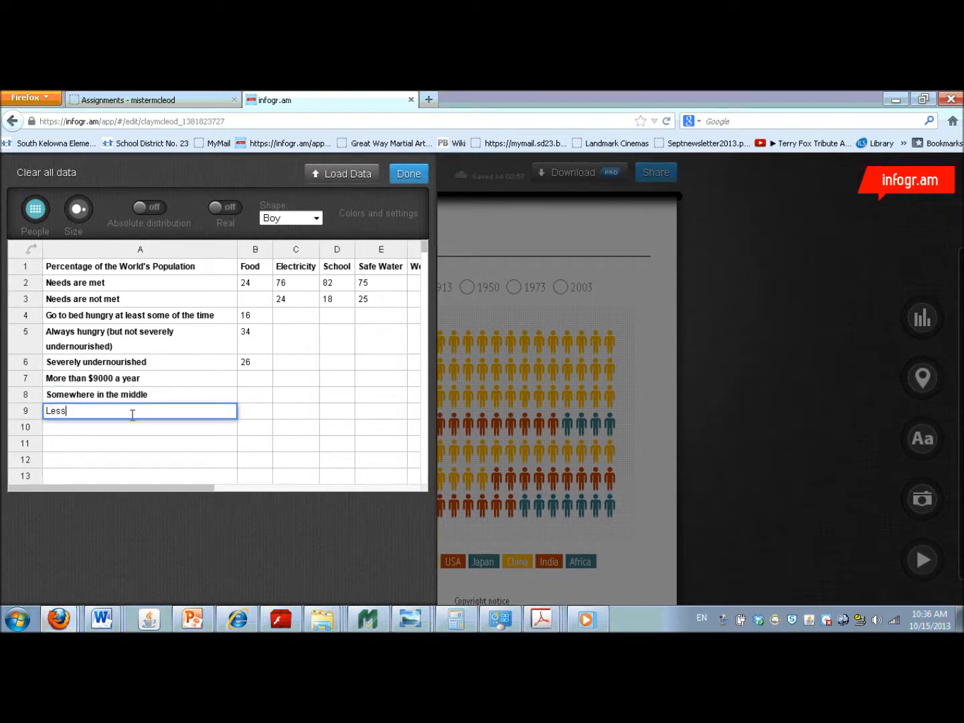
pyautogui.write(' than $1 a day')
# - Set the Wealth values to 20 for "More than $9000 a year", 60 for "Somewhere in the middle" and 20 for "Less than $1 a day"
pyautogui.moveTo(165, 490)
pyautogui.mouseDown()
pyautogui.moveTo(189, 491)
pyautogui.moveTo(157, 493)
pyautogui.mouseUp()
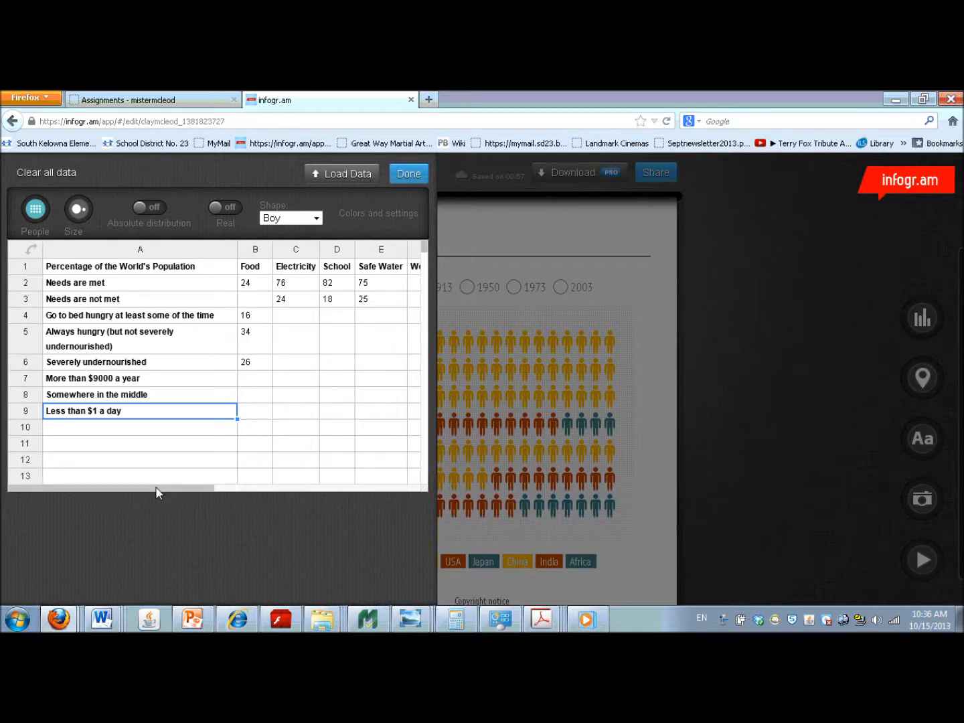
pyautogui.moveTo(155, 492); pyautogui.dragTo(179, 483)
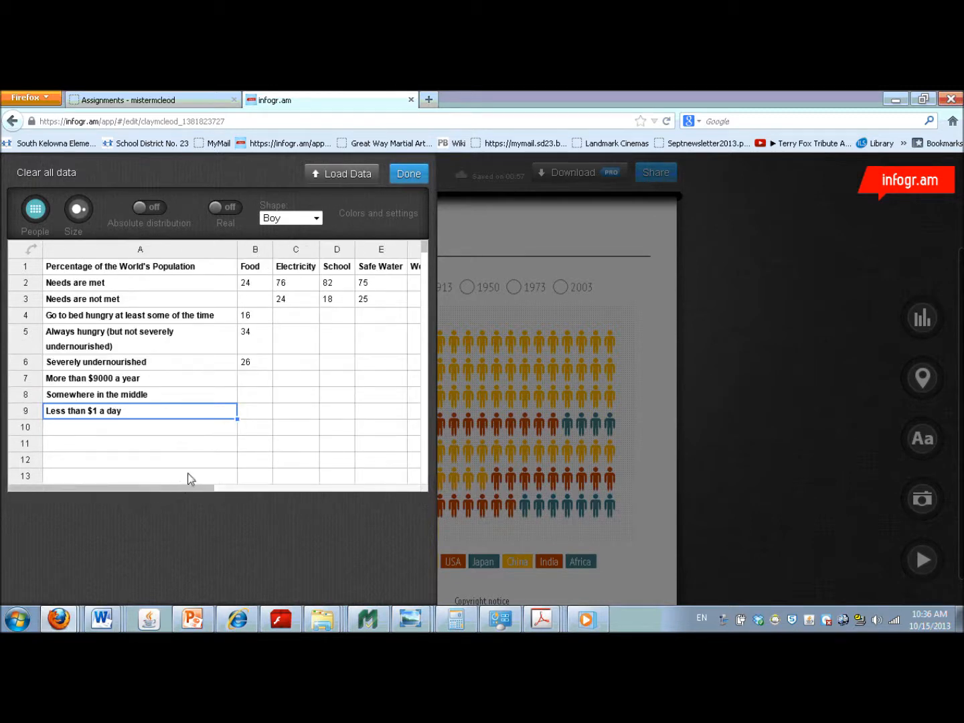
pyautogui.click(412, 379)
pyautogui.doubleClick(413, 379)
pyautogui.write('20')
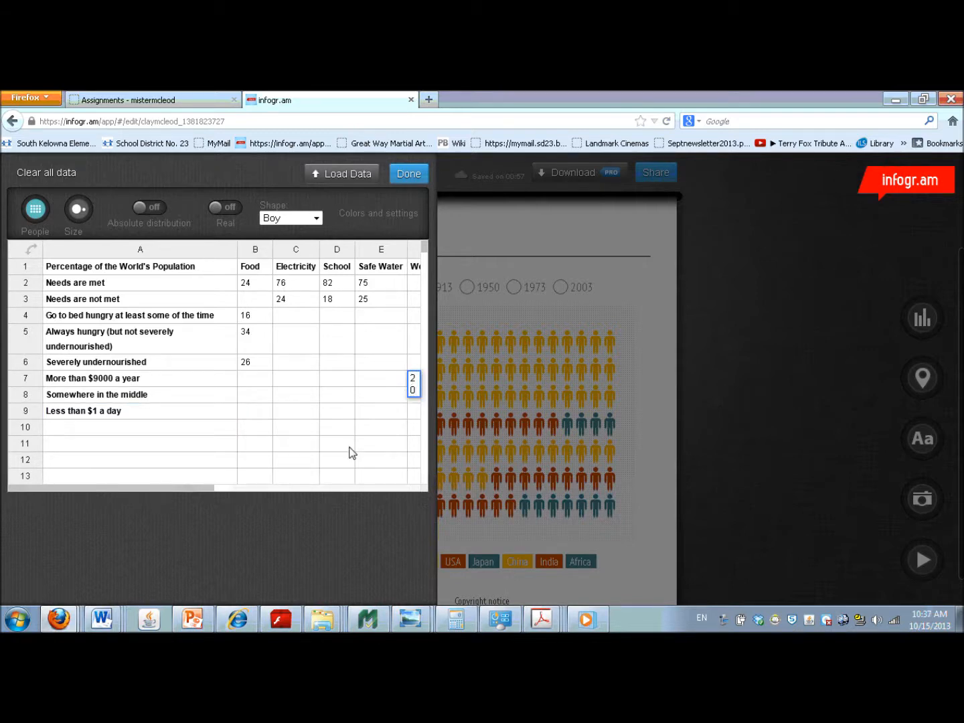
pyautogui.moveTo(203, 486); pyautogui.dragTo(273, 492)
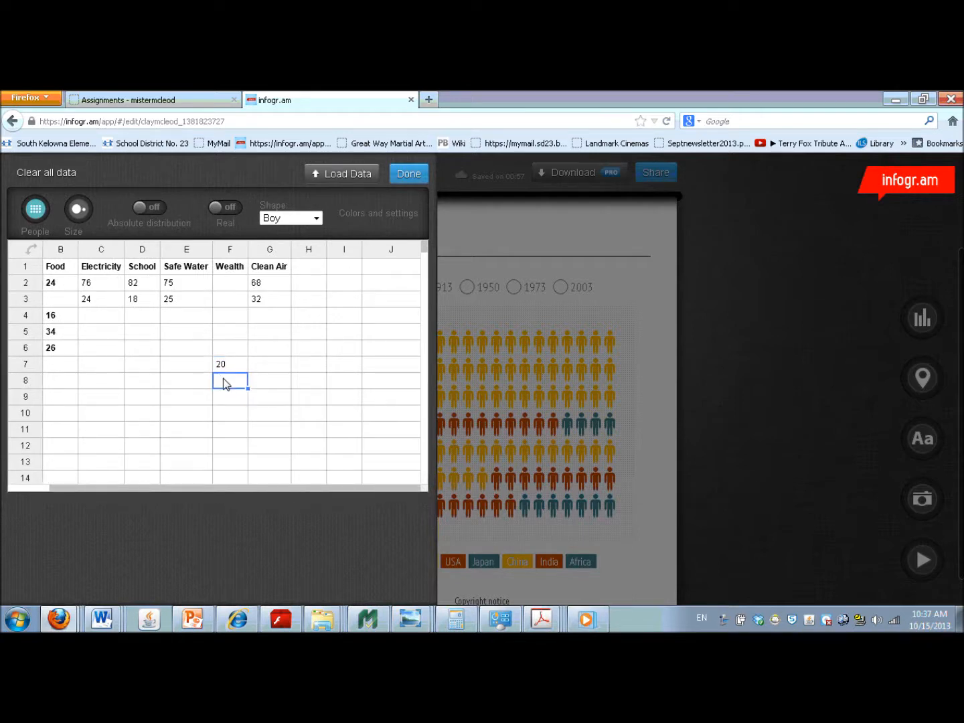
pyautogui.write('60')
pyautogui.click(223, 398)
pyautogui.write('20')
# - Close the chart's data editor and look over the updated pictorial chart and its legend in the infographic
pyautogui.moveTo(202, 489); pyautogui.dragTo(91, 510)
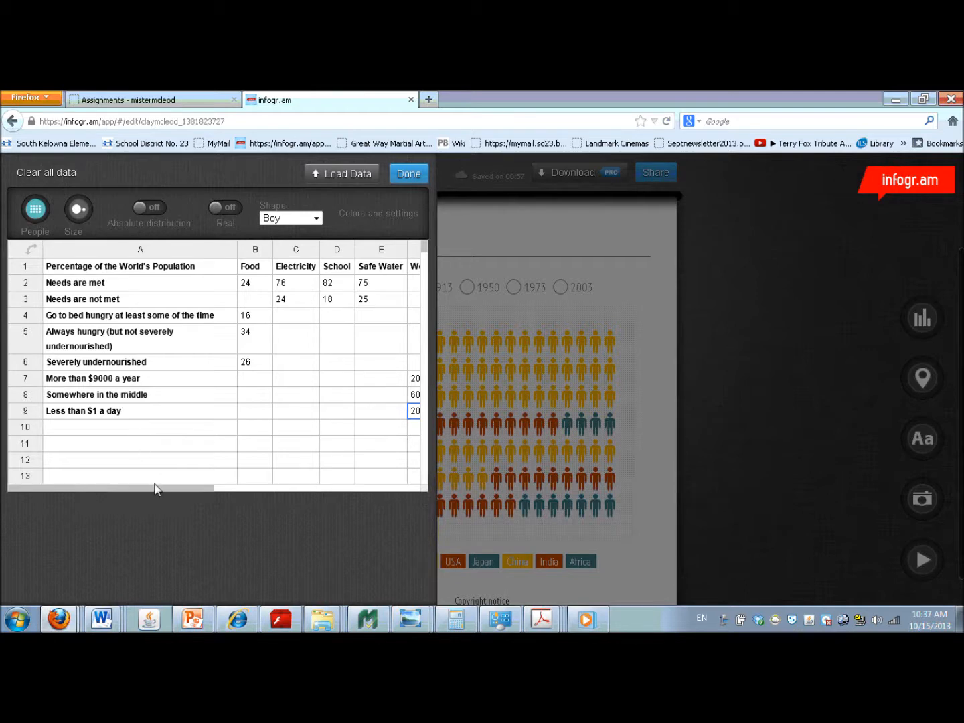
pyautogui.moveTo(161, 490); pyautogui.dragTo(213, 486)
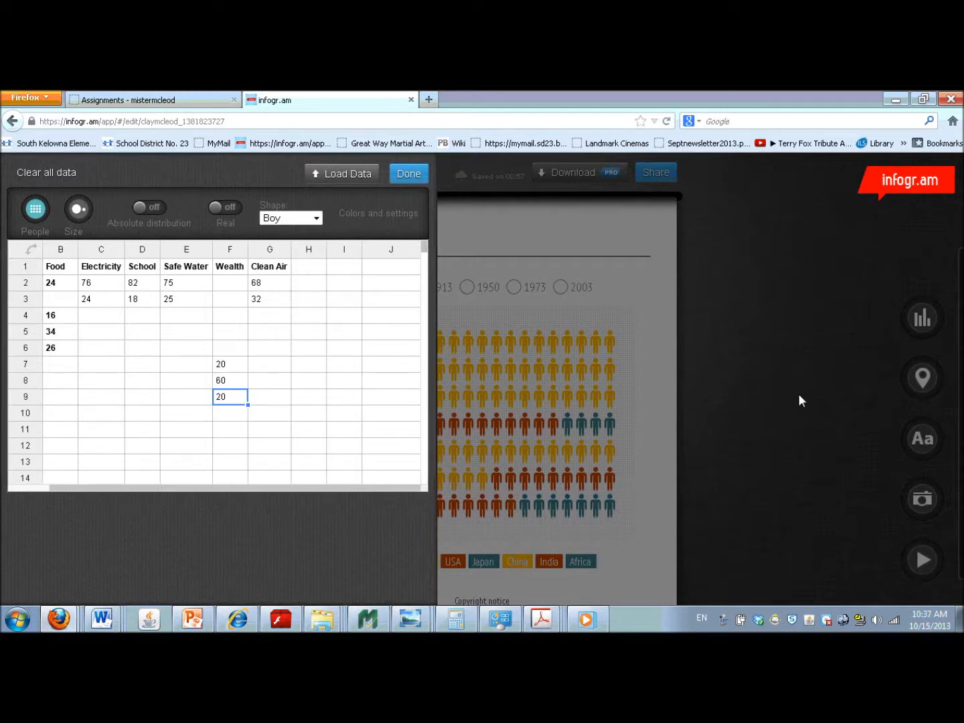
pyautogui.click(476, 408)
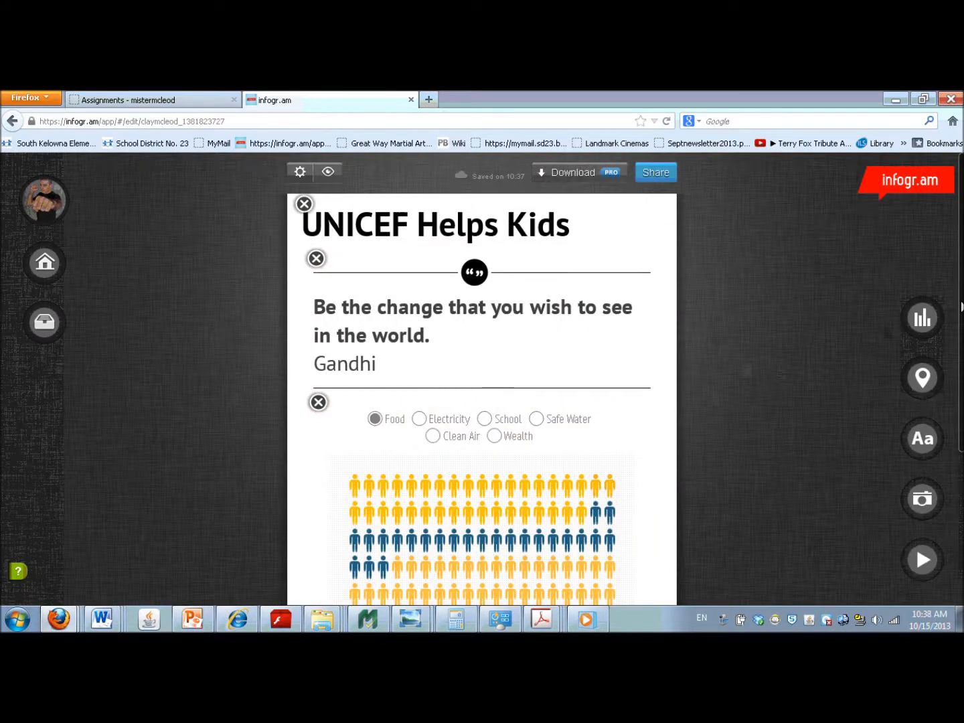
pyautogui.scroll(-3, 482, 401)
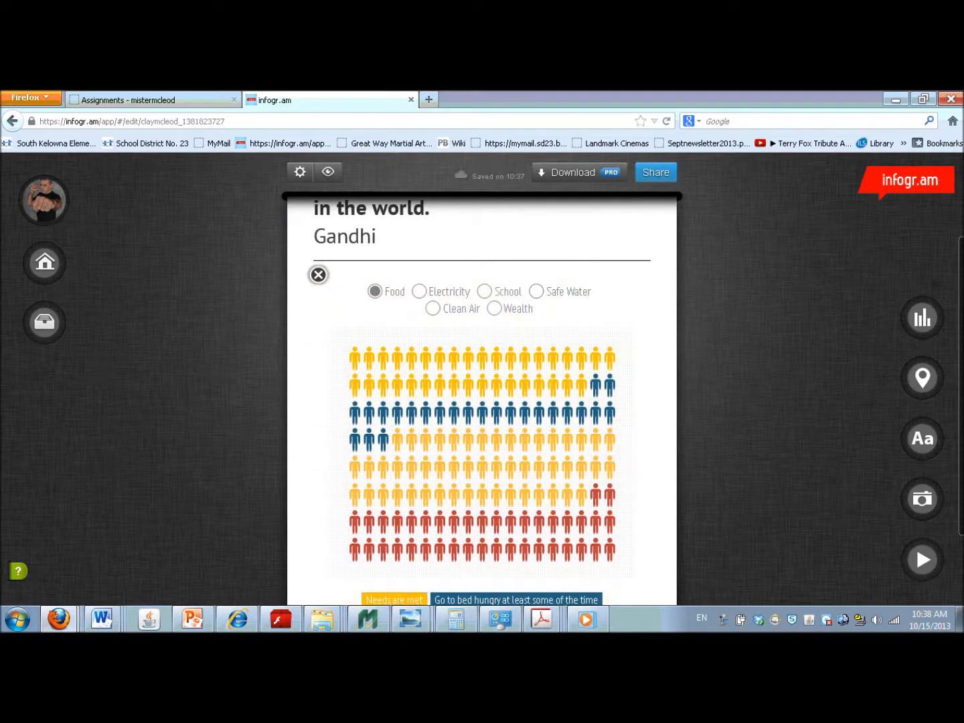
pyautogui.scroll(-2, 541, 385)
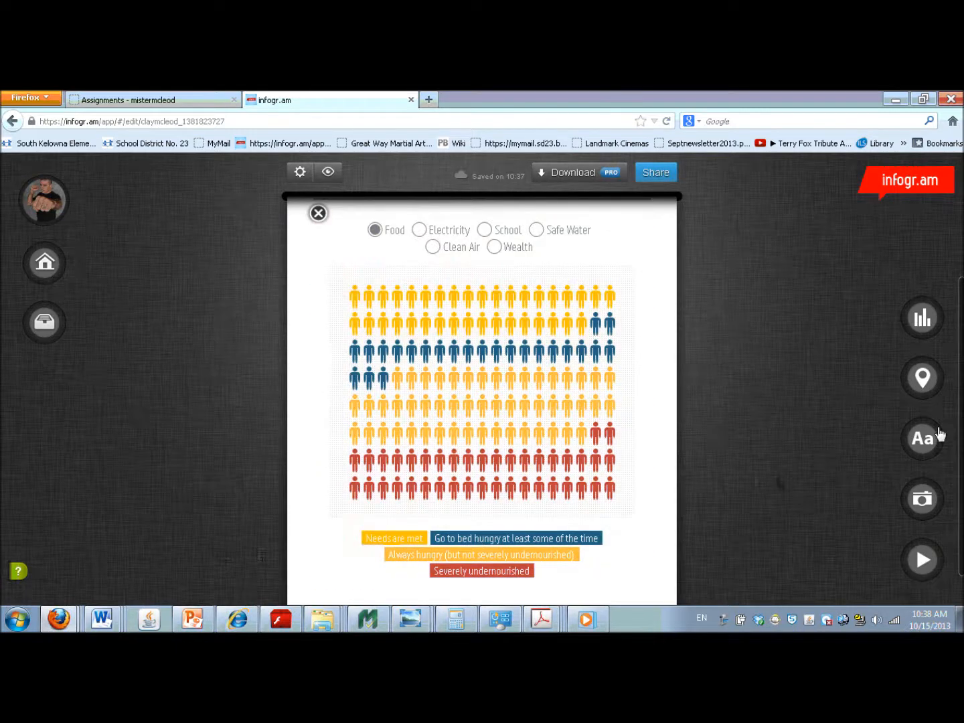
pyautogui.scroll(5, 962, 426)
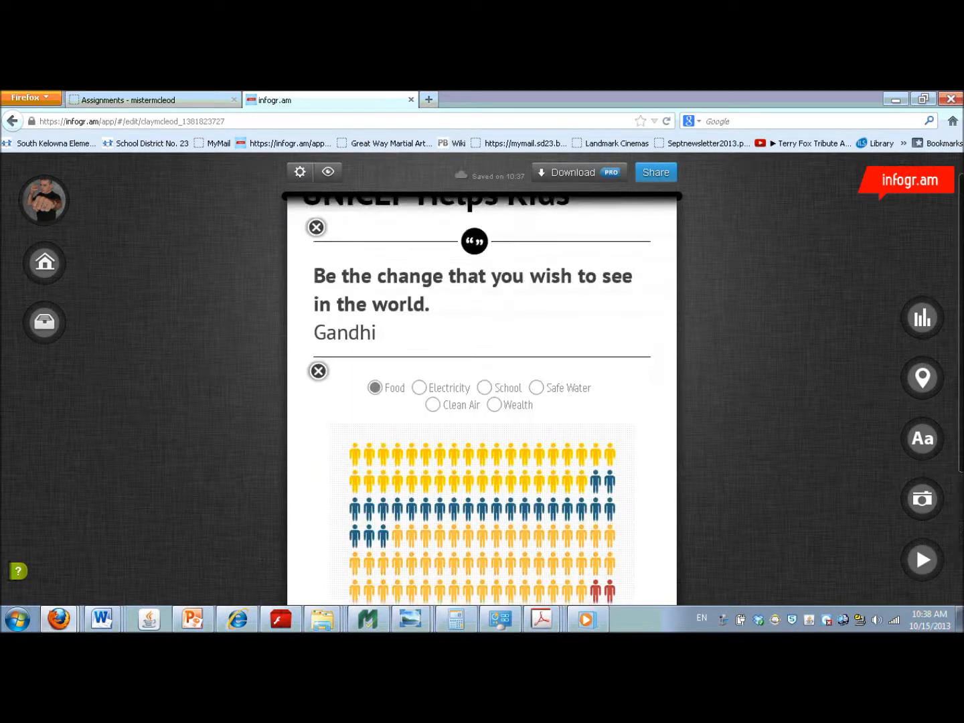
pyautogui.scroll(-2, 482, 401)
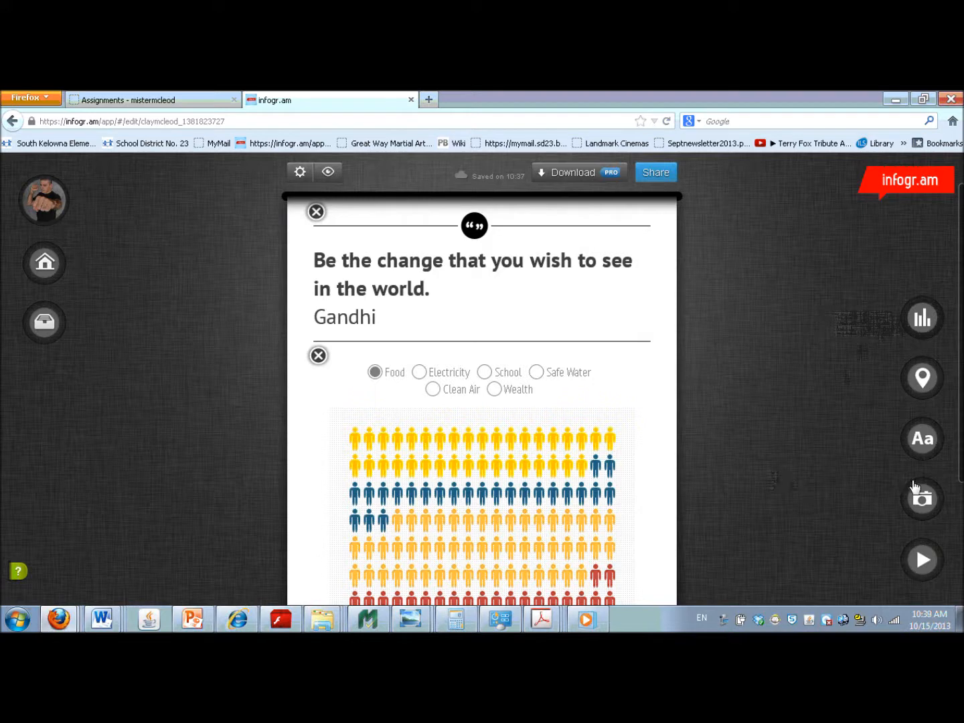
pyautogui.moveTo(961, 478); pyautogui.dragTo(960, 607)
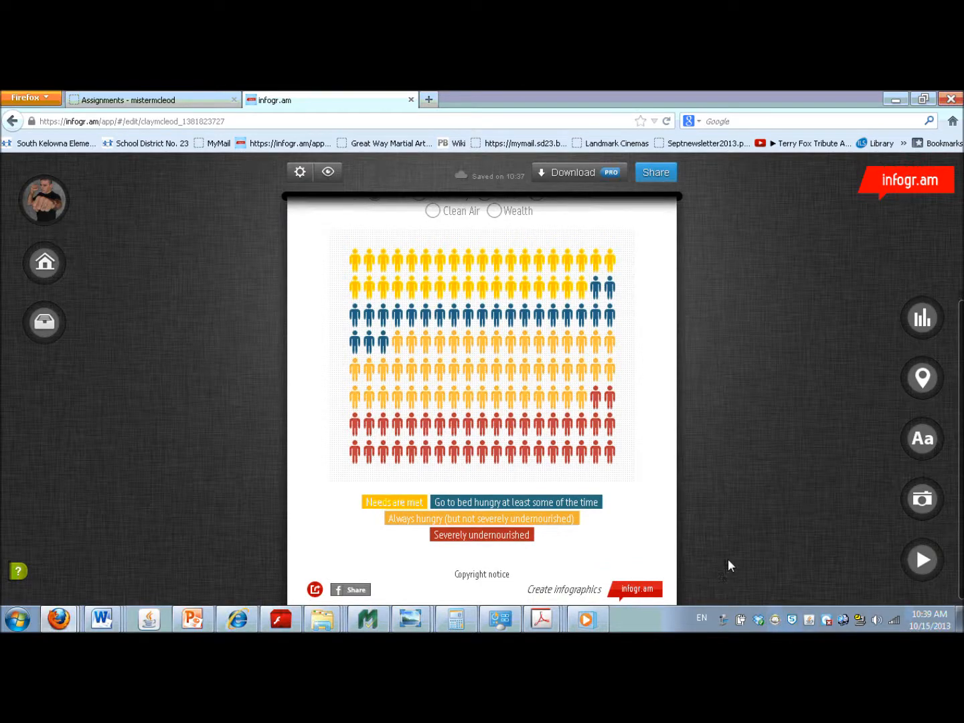
pyautogui.moveTo(960, 397); pyautogui.dragTo(955, 371)
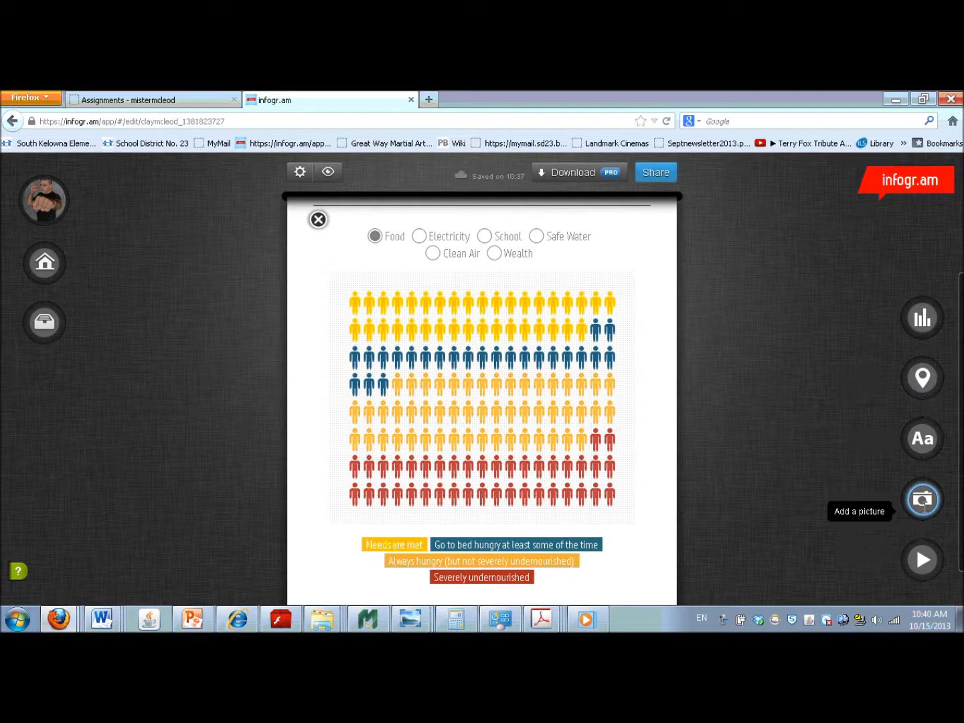
# - Add a body text below the chart reading "I got hist information from the book If the World Were a Village."
pyautogui.click(924, 442)
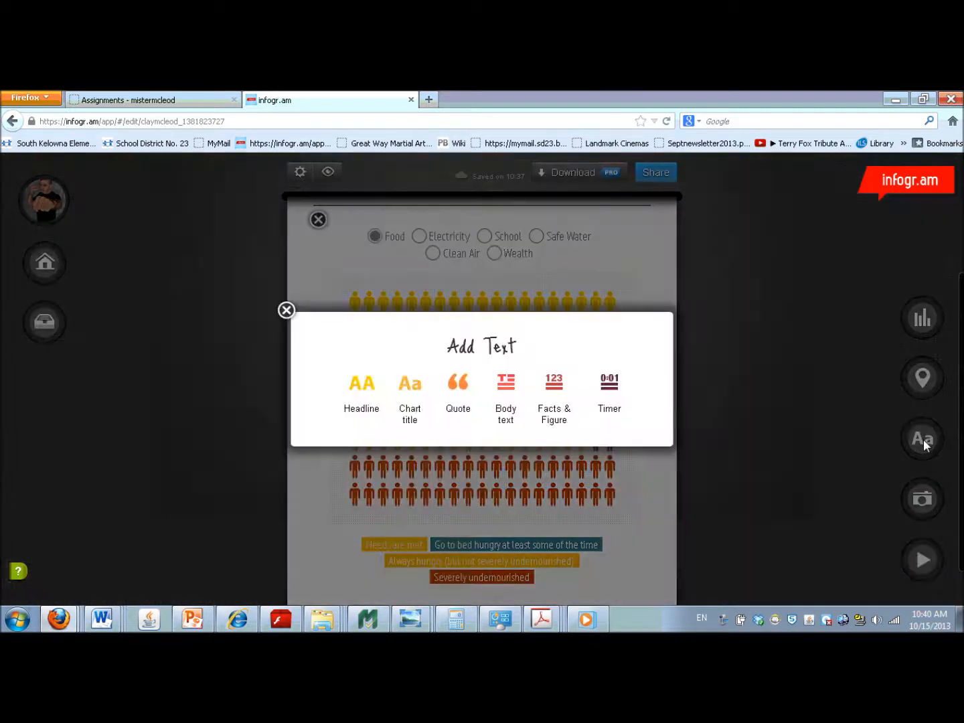
pyautogui.click(505, 385)
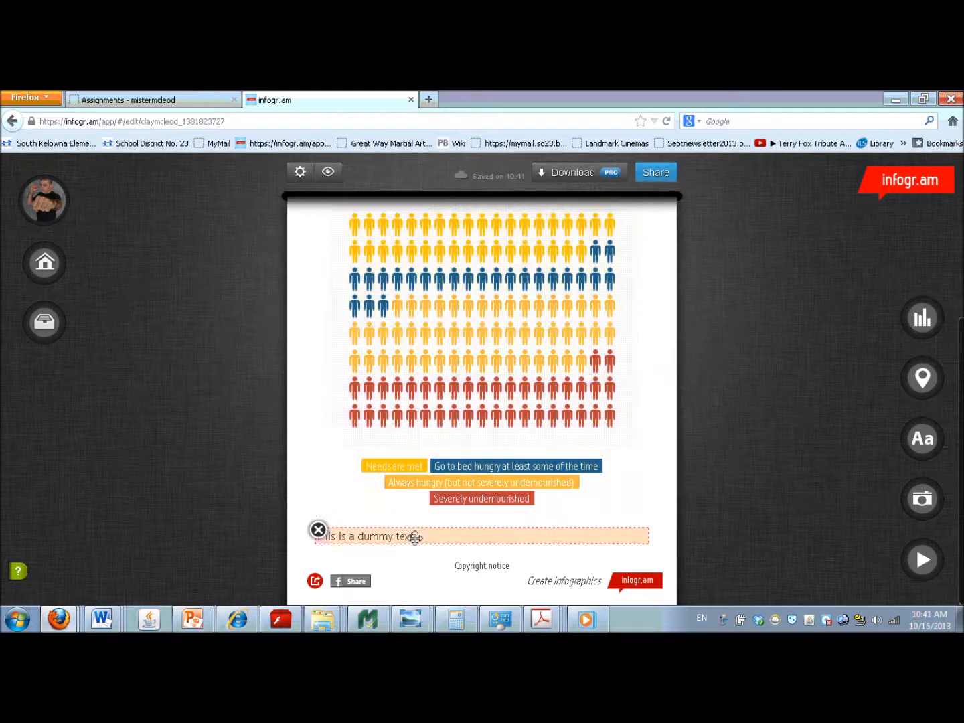
pyautogui.doubleClick(370, 538)
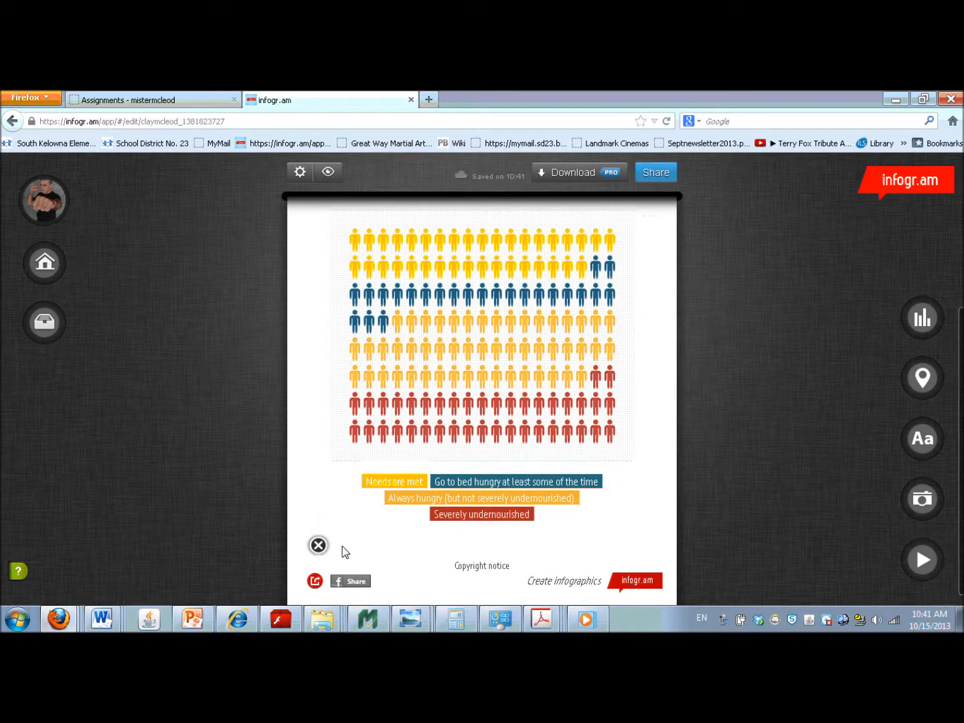
pyautogui.write('I got most information from the ')
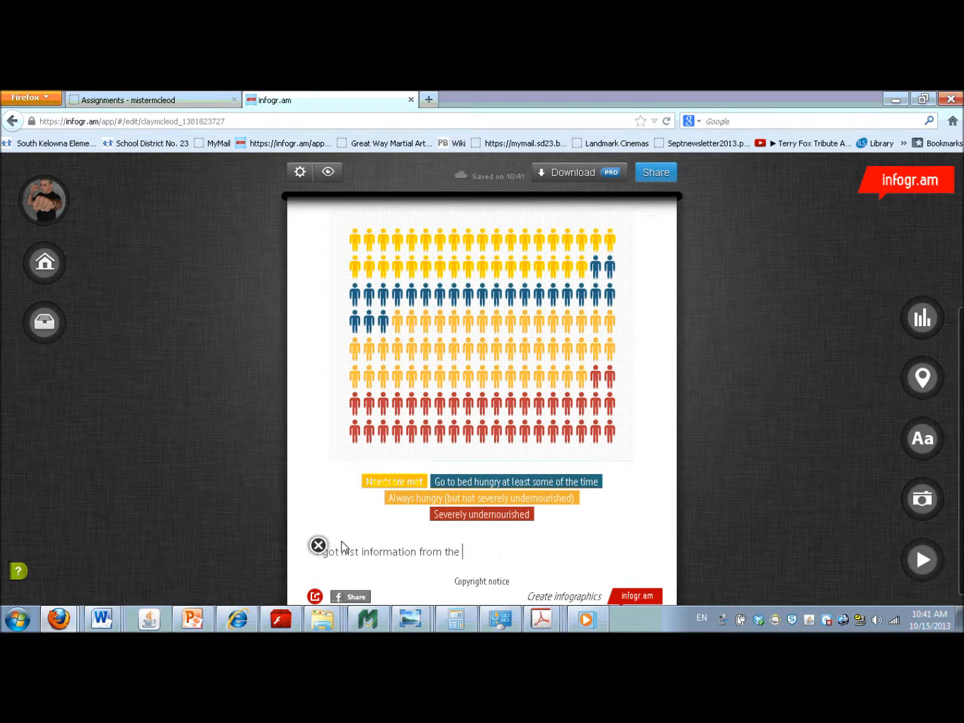
pyautogui.write('book If the World Were a Village.')
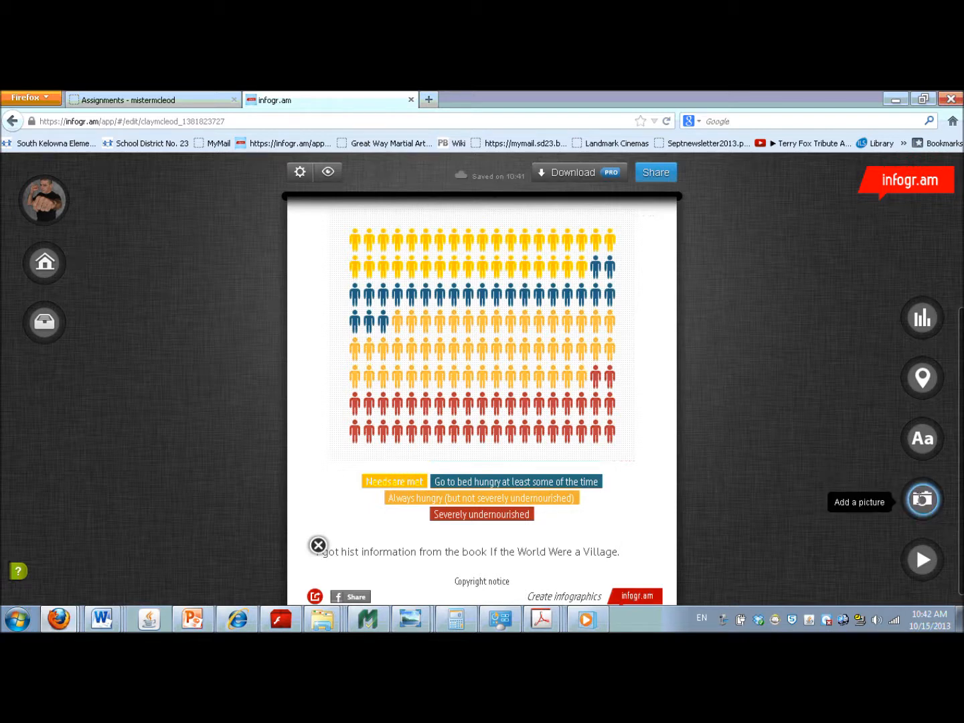
# - Add the picture 300px-The_Earth_seen_from_Apollo_17 from the My Pictures folder below the source note
pyautogui.click(921, 500)
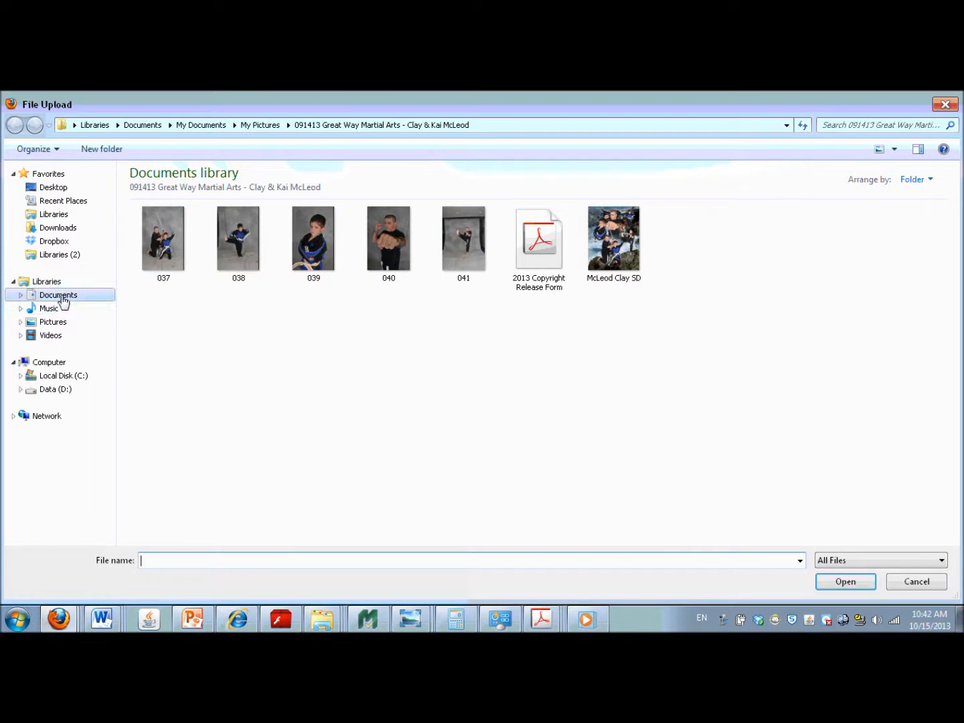
pyautogui.click(260, 126)
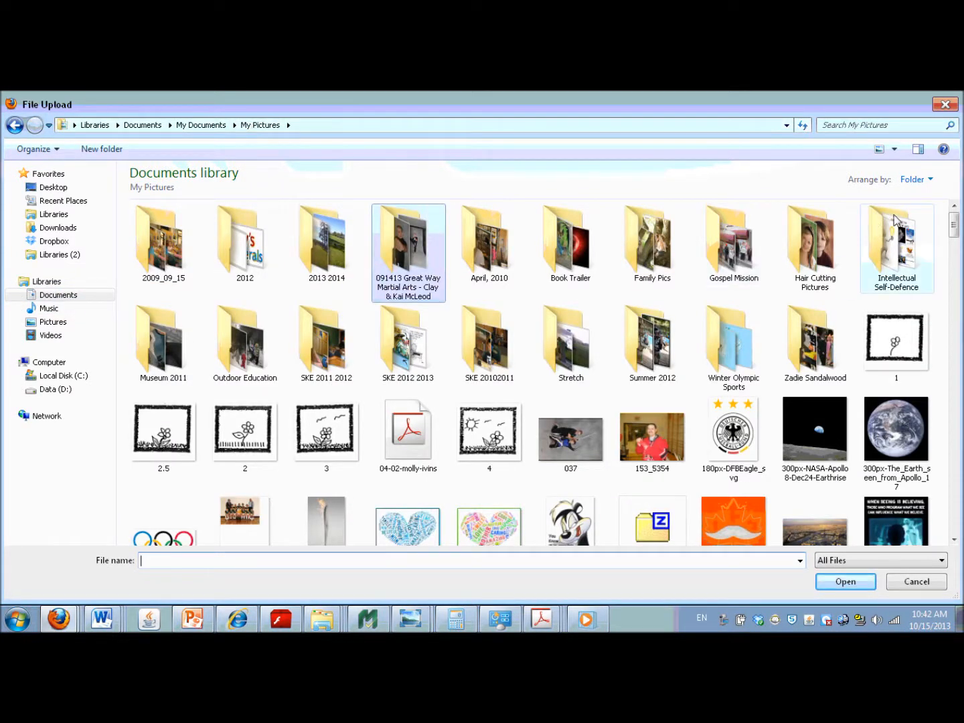
pyautogui.doubleClick(887, 439)
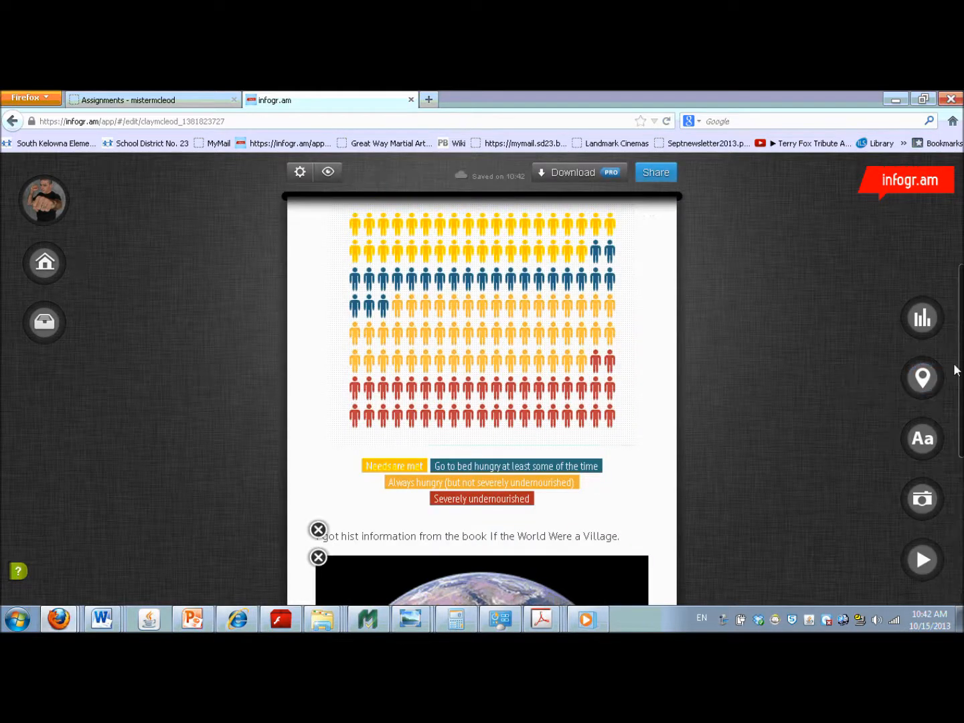
# - Shrink the Earth picture proportionally to a little over half the column width
pyautogui.scroll(-3, 960, 370)
pyautogui.scroll(-6, 960, 374)
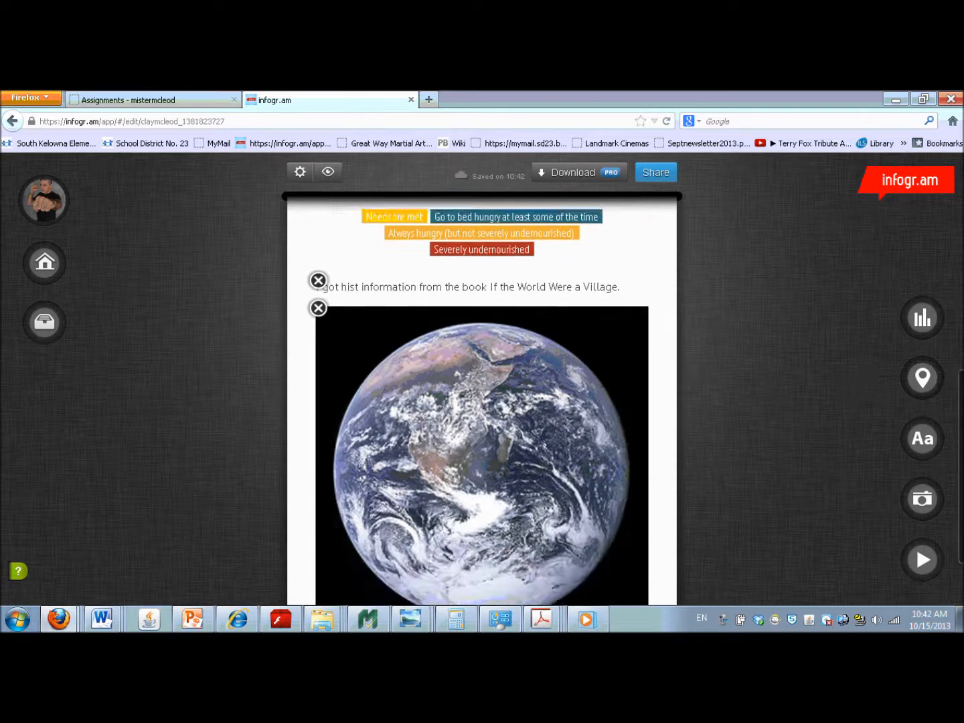
pyautogui.doubleClick(497, 421)
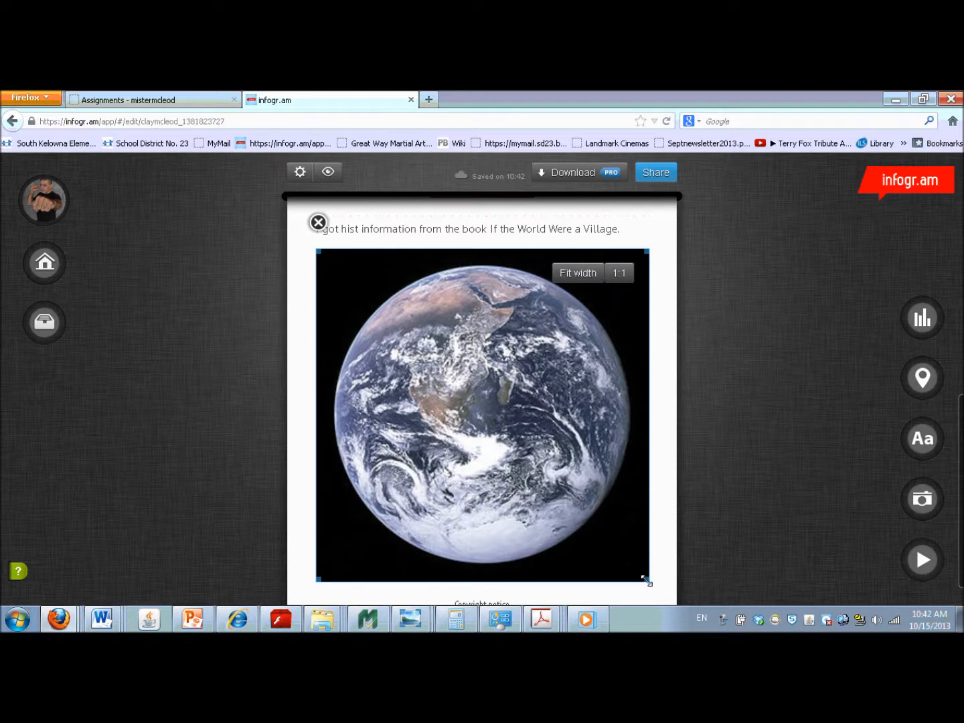
pyautogui.moveTo(647, 580); pyautogui.dragTo(547, 459)
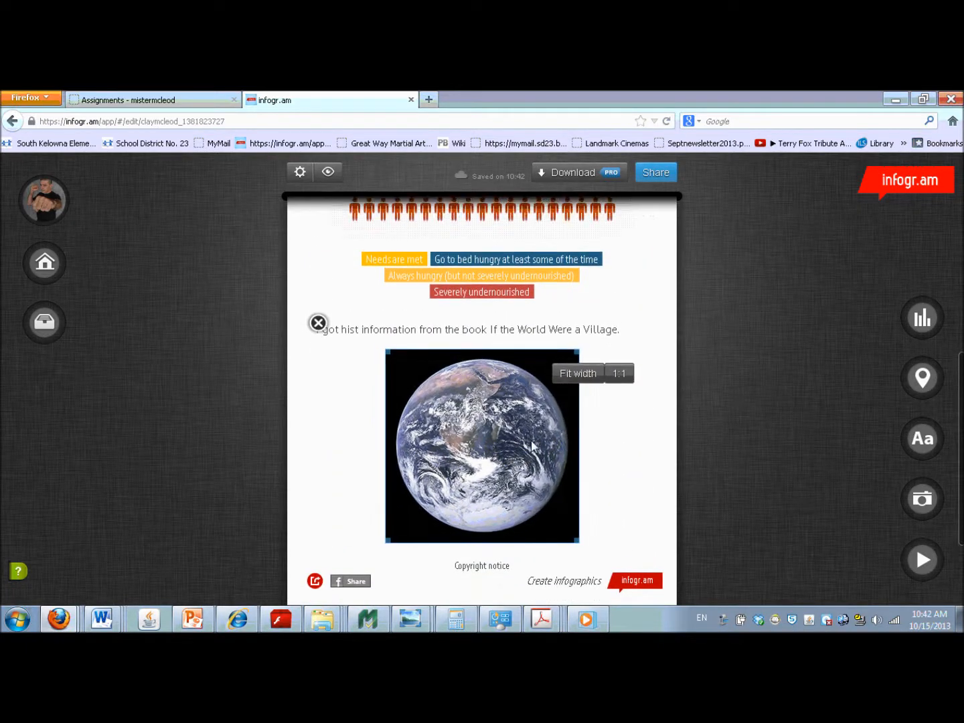
pyautogui.click(612, 486)
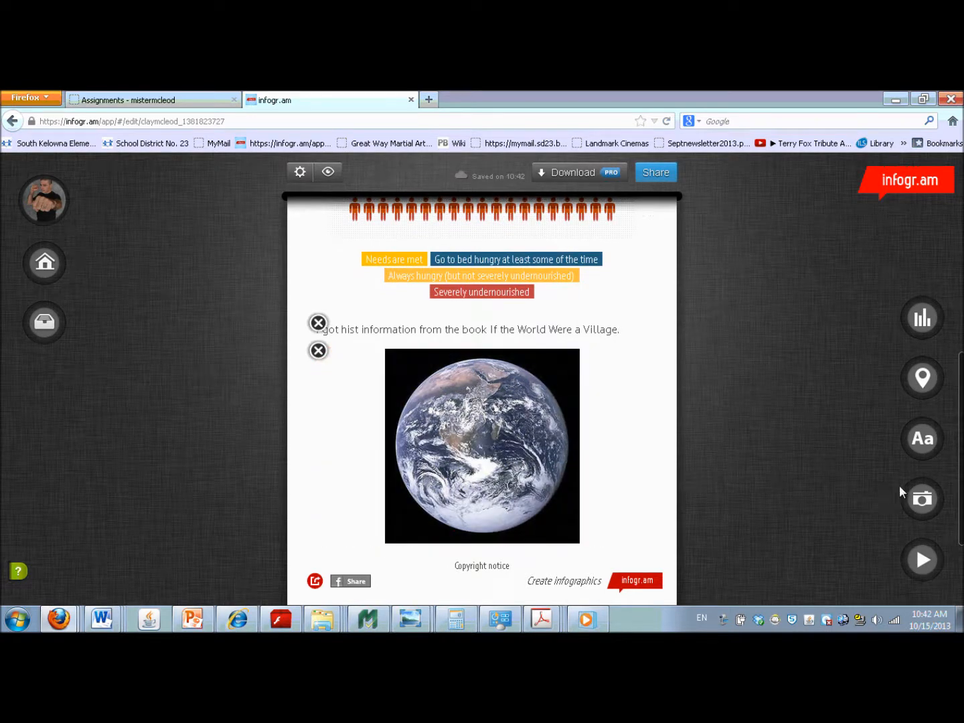
# - Add the picture worldvillage from My Pictures below the Earth picture
pyautogui.click(923, 498)
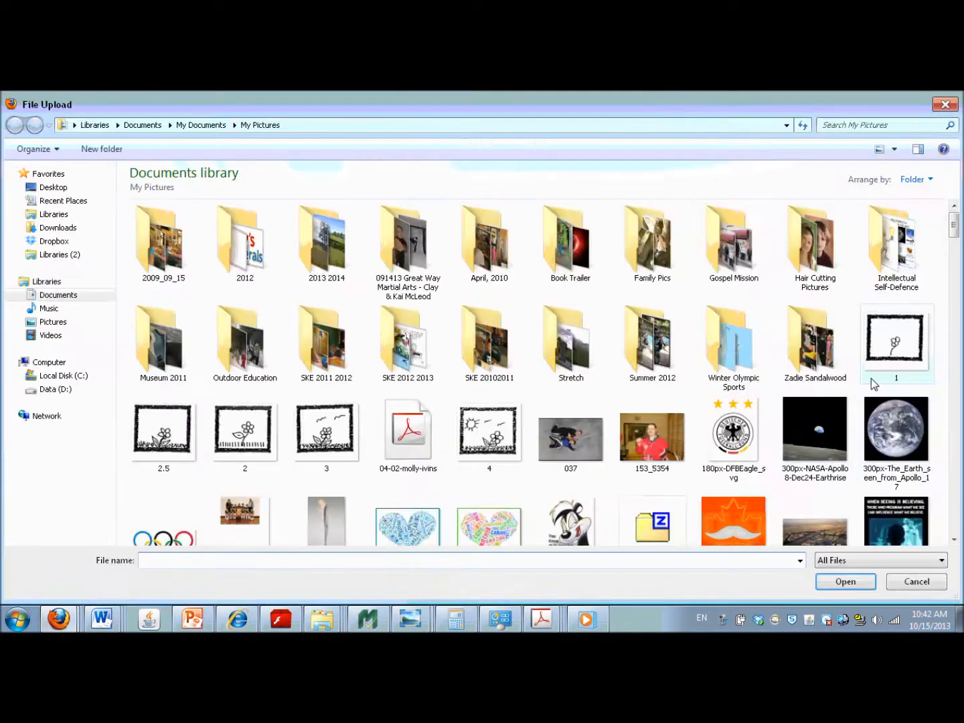
pyautogui.moveTo(953, 226); pyautogui.dragTo(961, 521)
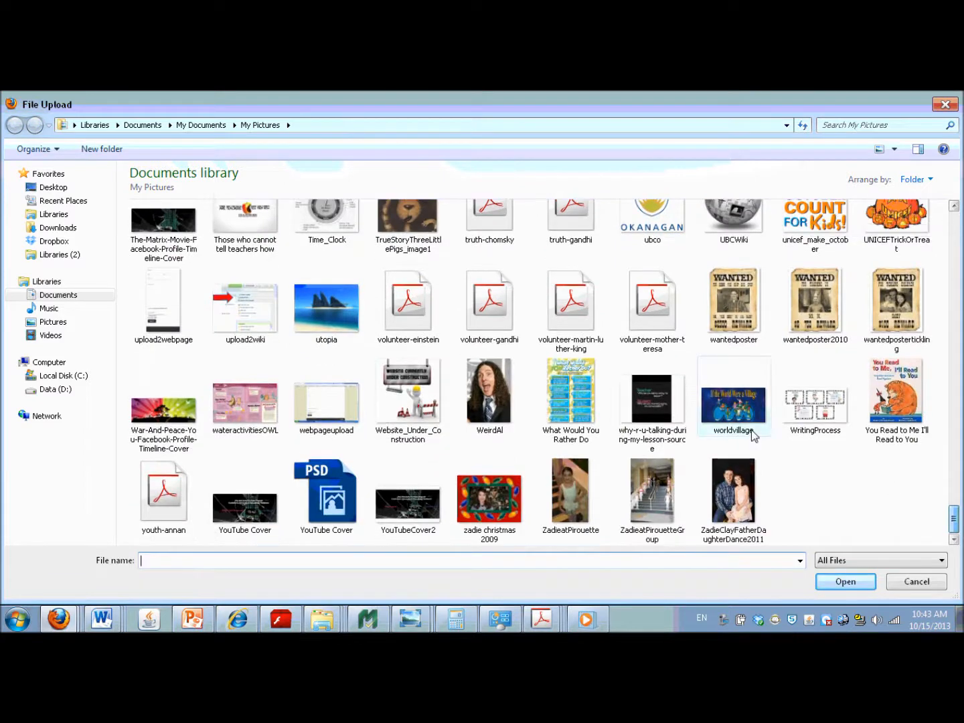
pyautogui.doubleClick(738, 413)
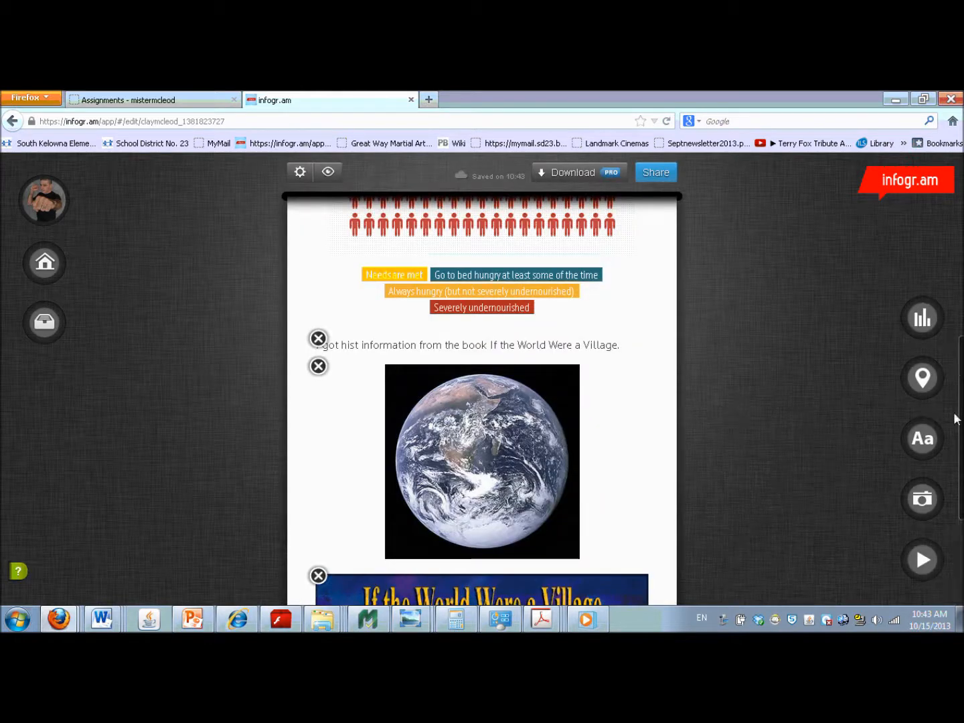
pyautogui.scroll(-3, 957, 424)
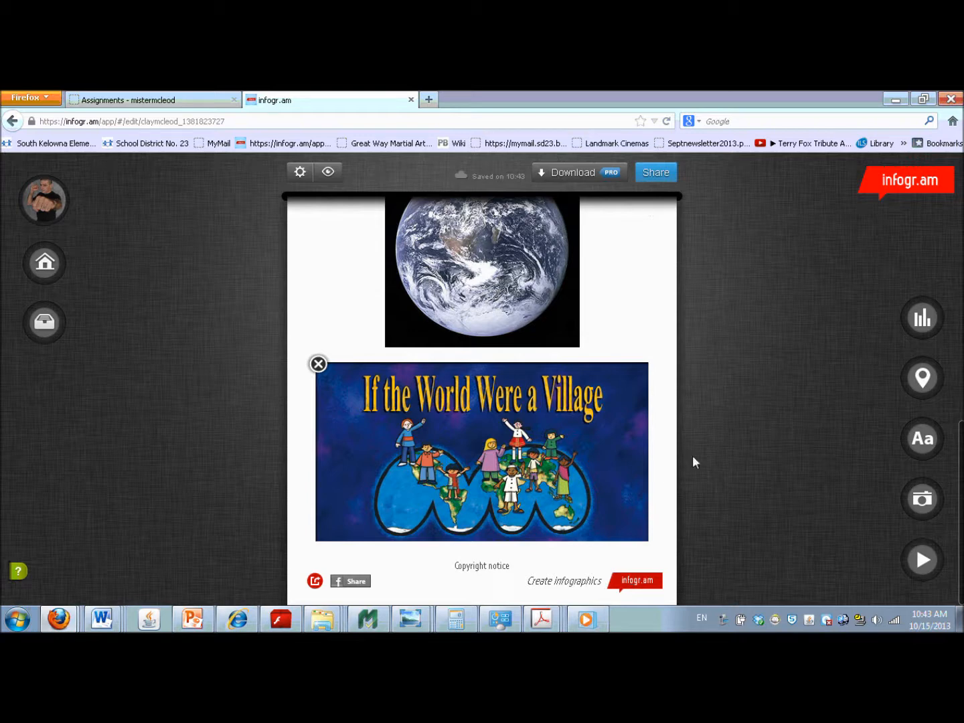
# - Correct "hist" to "this" in the source note about the book If the World Were a Village
pyautogui.moveTo(961, 489); pyautogui.dragTo(961, 423)
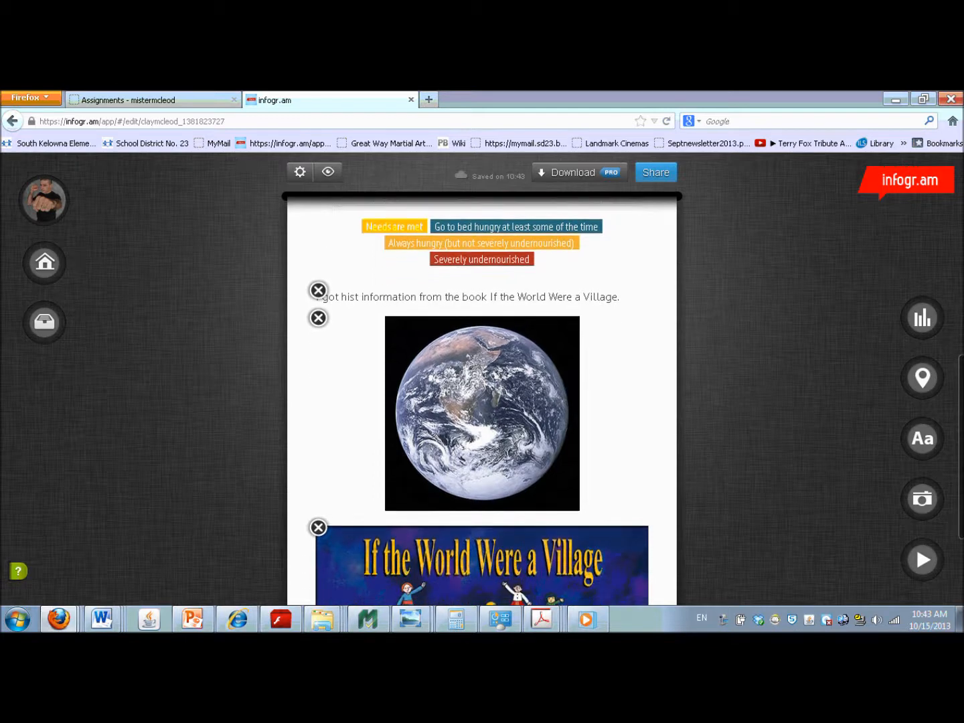
pyautogui.click(371, 297)
pyautogui.press('Left')
pyautogui.press('Left')
pyautogui.press('Left')
pyautogui.press('Left')
pyautogui.press('Left')
pyautogui.press('Left')
pyautogui.press('Left')
pyautogui.press('Left')
pyautogui.press('Left')
pyautogui.press('Left')
pyautogui.press('Left')
pyautogui.press('Left')
pyautogui.press('Left')
pyautogui.press('Left')
pyautogui.press('Left')
pyautogui.press('Left')
pyautogui.press('Left')
pyautogui.press('Left')
pyautogui.press('Left')
pyautogui.press('Left')
pyautogui.press('BackSpace')
pyautogui.press('BackSpace')
pyautogui.press('BackSpace')
pyautogui.press('BackSpace')
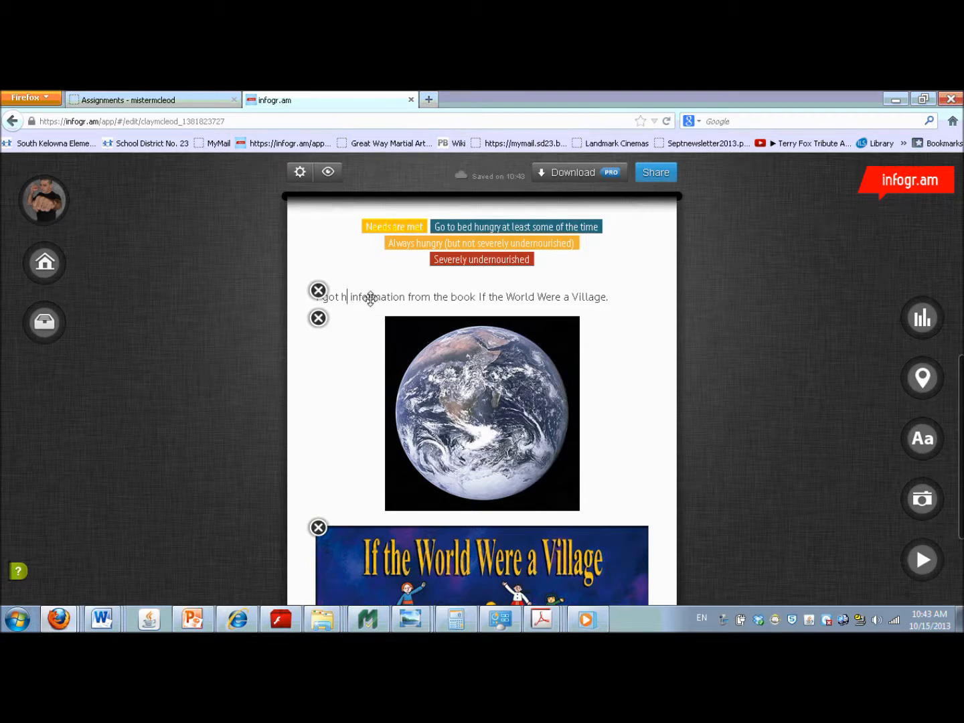
pyautogui.write('this')
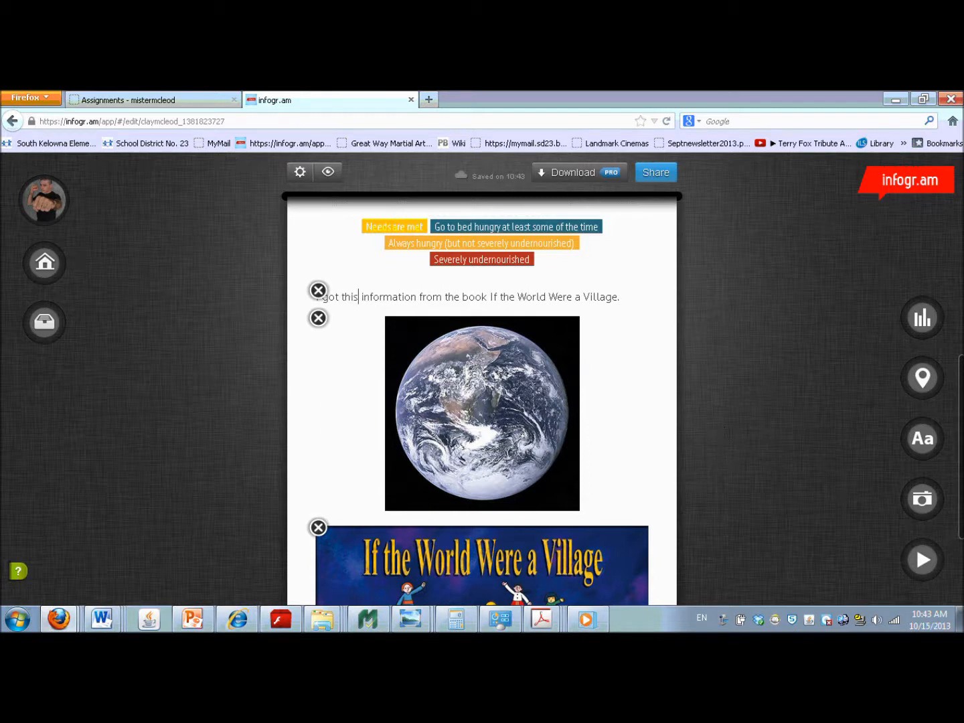
# - Add a Facts & Figure text block below the If the World Were a Village picture
pyautogui.scroll(-3, 951, 508)
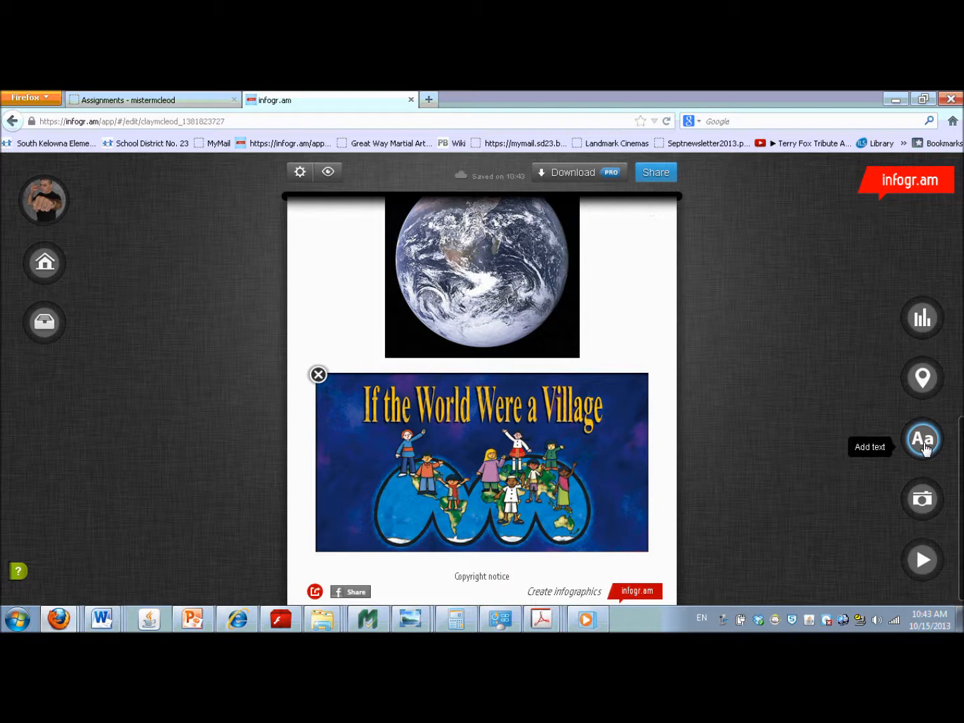
pyautogui.click(923, 442)
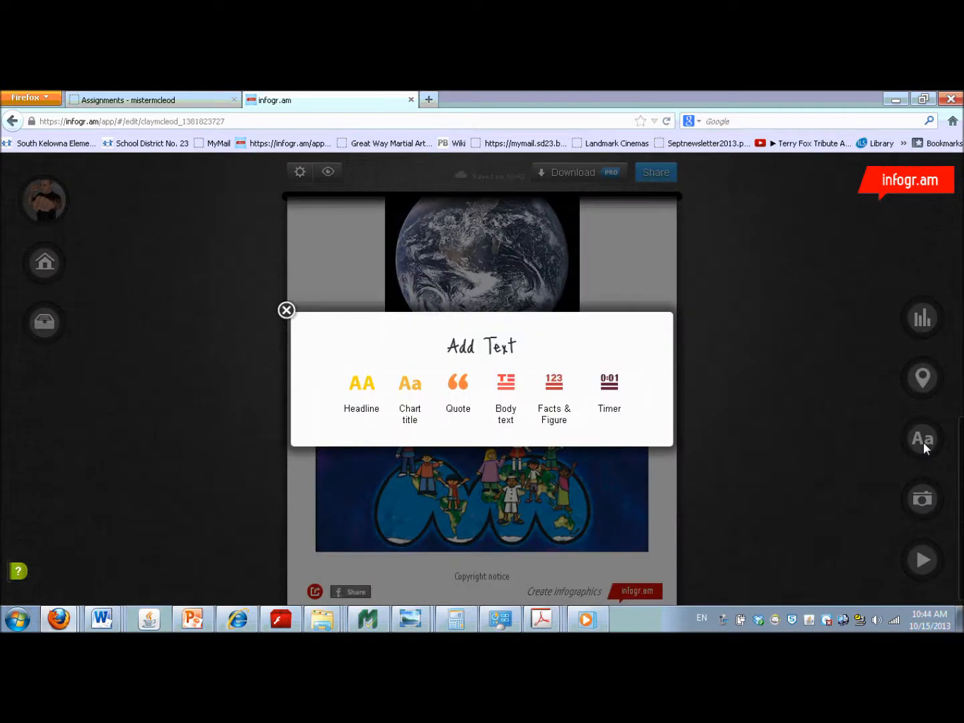
pyautogui.click(550, 389)
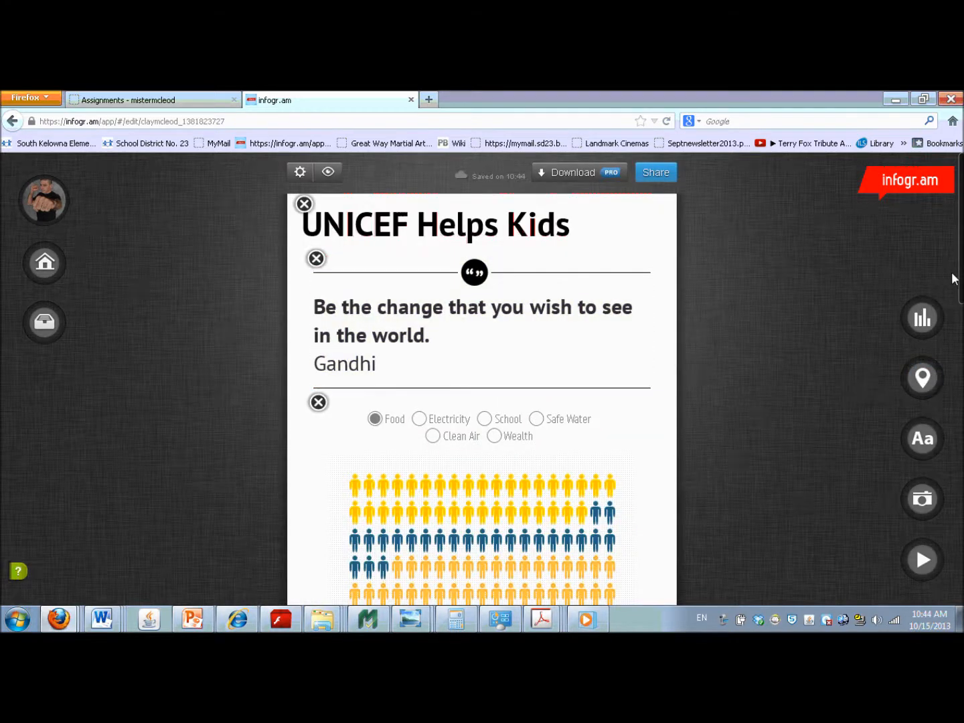
pyautogui.scroll(-10, 483, 402)
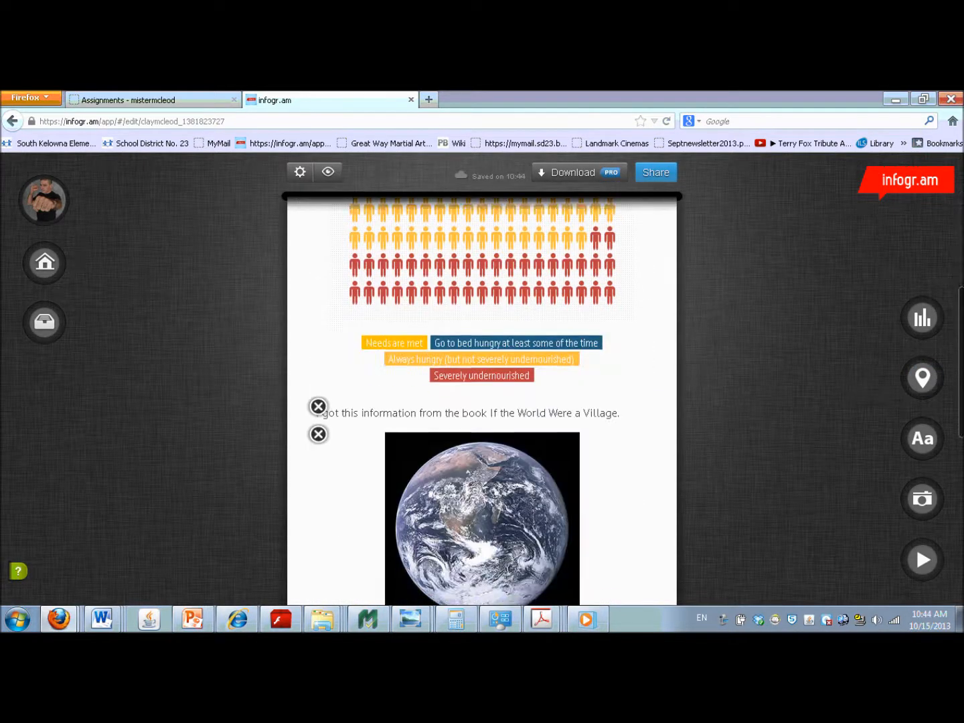
pyautogui.scroll(-6, 482, 401)
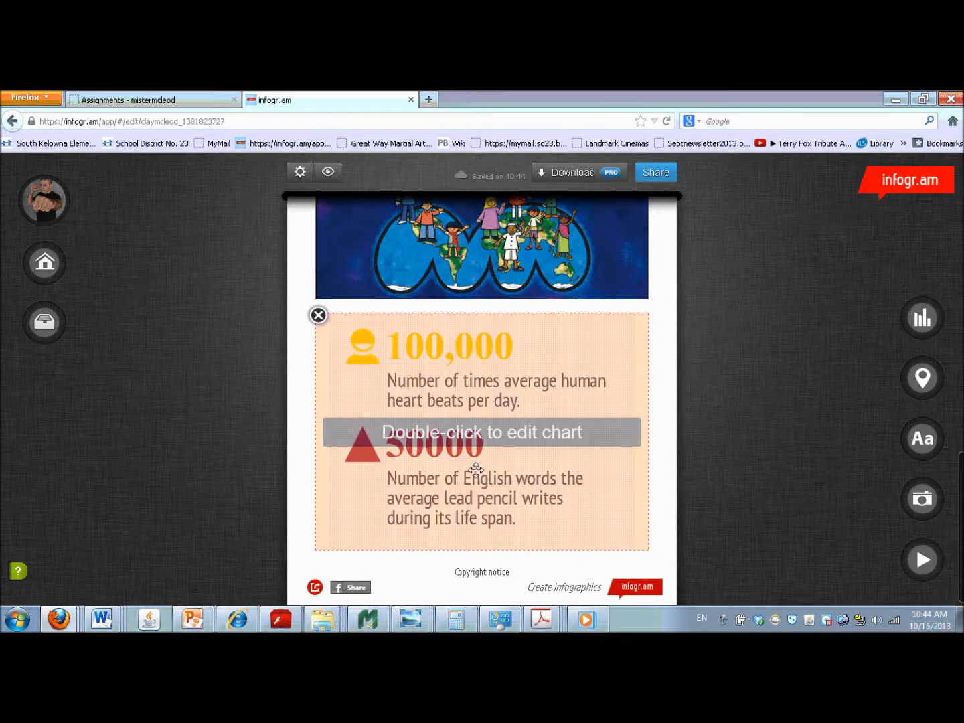
# - Open the facts block for editing and give its first row the Star icon and the figure $20
pyautogui.doubleClick(476, 431)
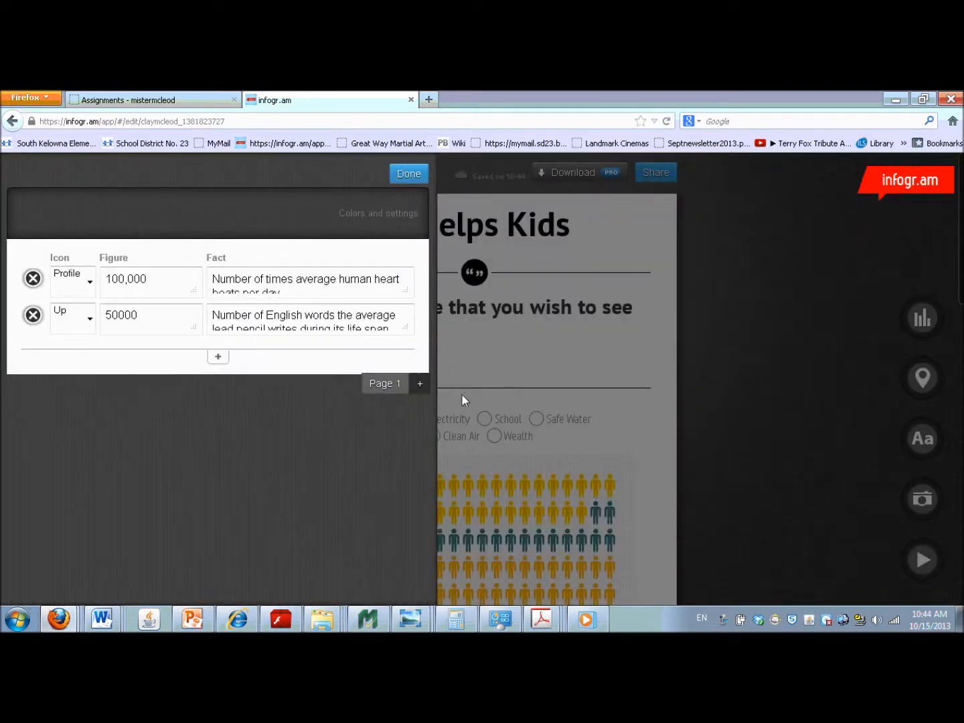
pyautogui.click(91, 283)
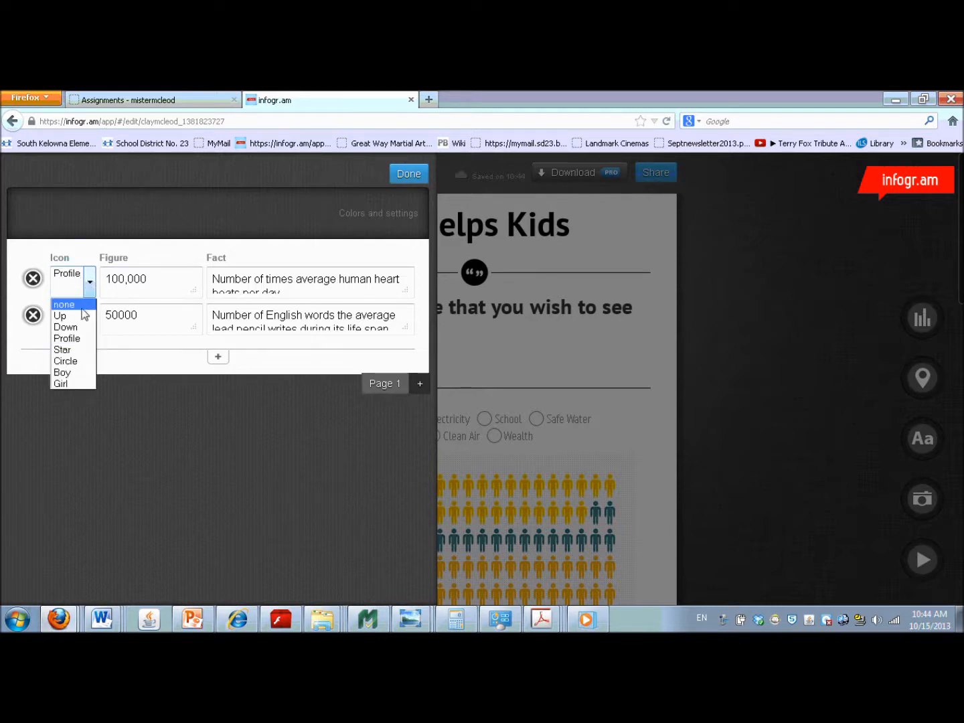
pyautogui.click(73, 350)
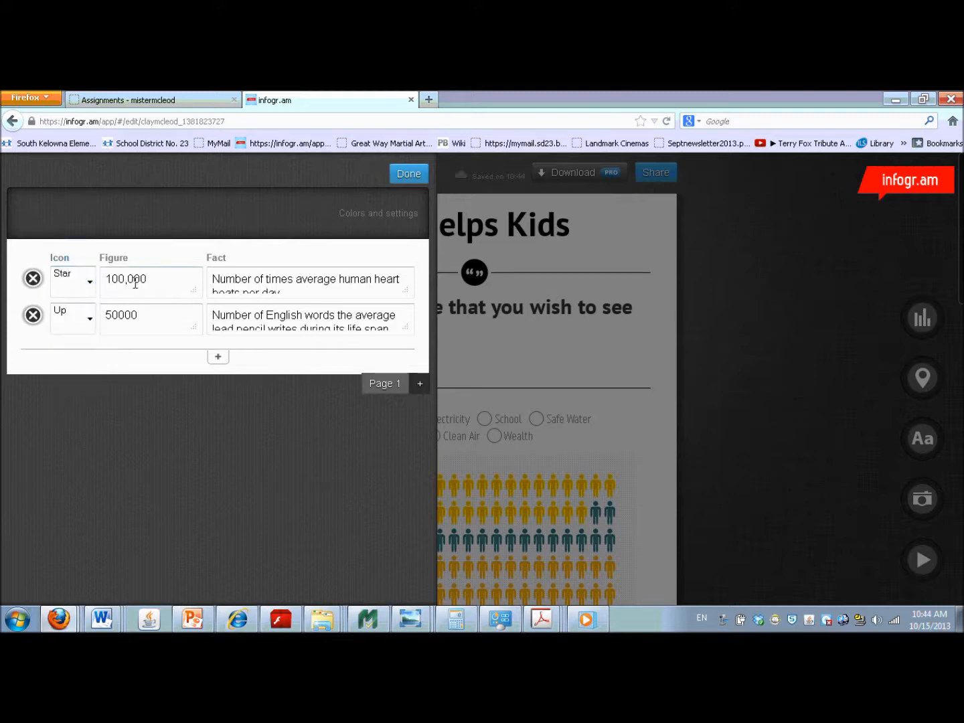
pyautogui.moveTo(149, 277); pyautogui.dragTo(66, 276)
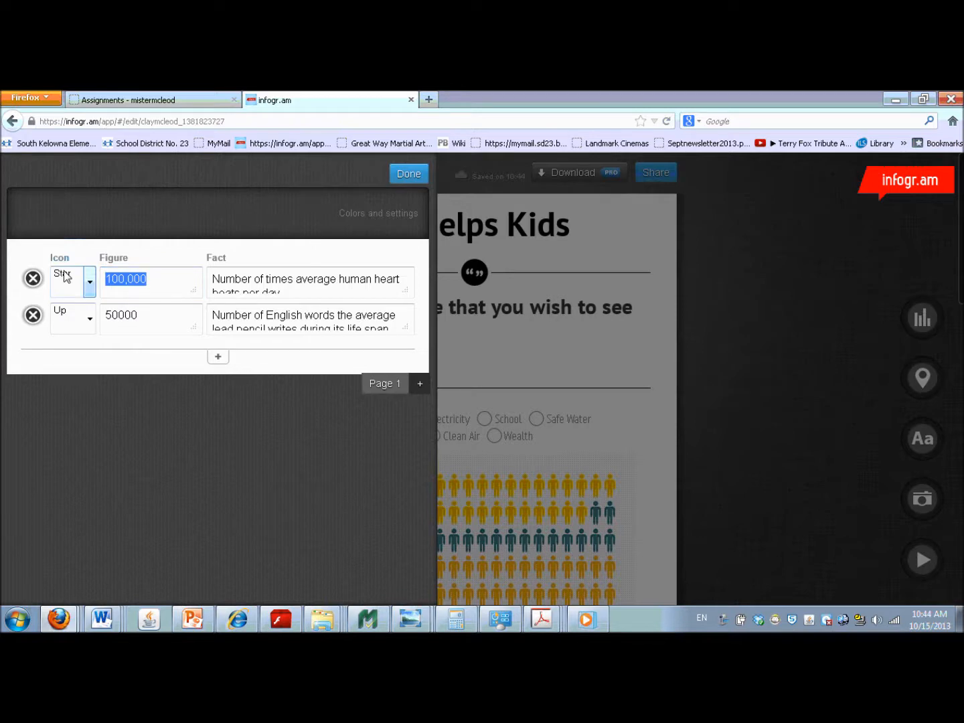
pyautogui.write('$20')
# - Replace the first row's fact with "Is the cost for pencils for an entire school."
pyautogui.moveTo(215, 280); pyautogui.dragTo(281, 290)
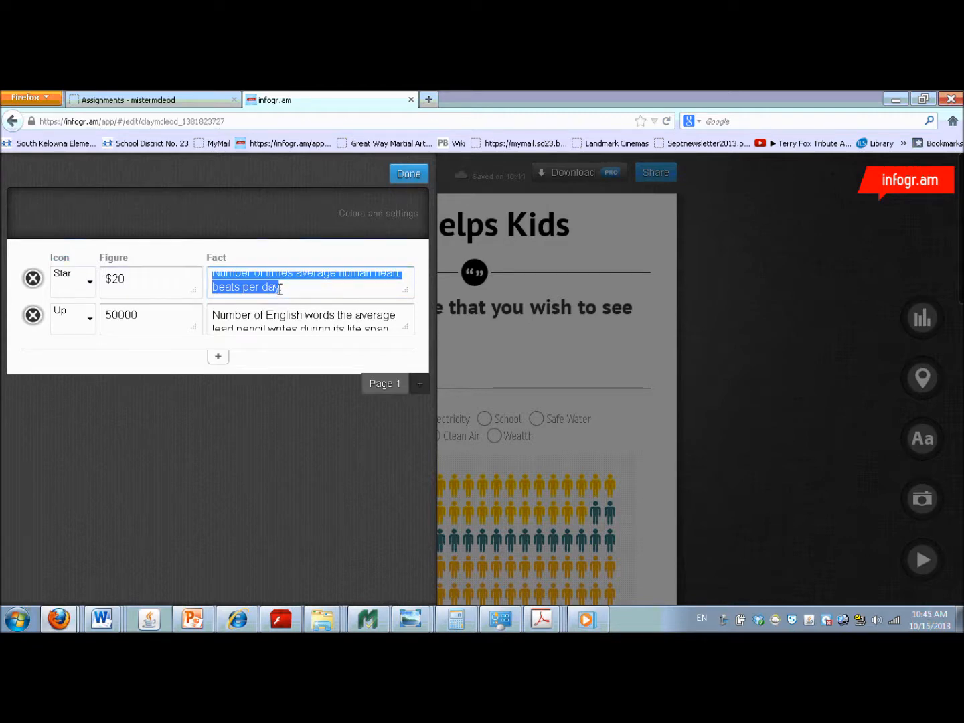
pyautogui.write('Is t')
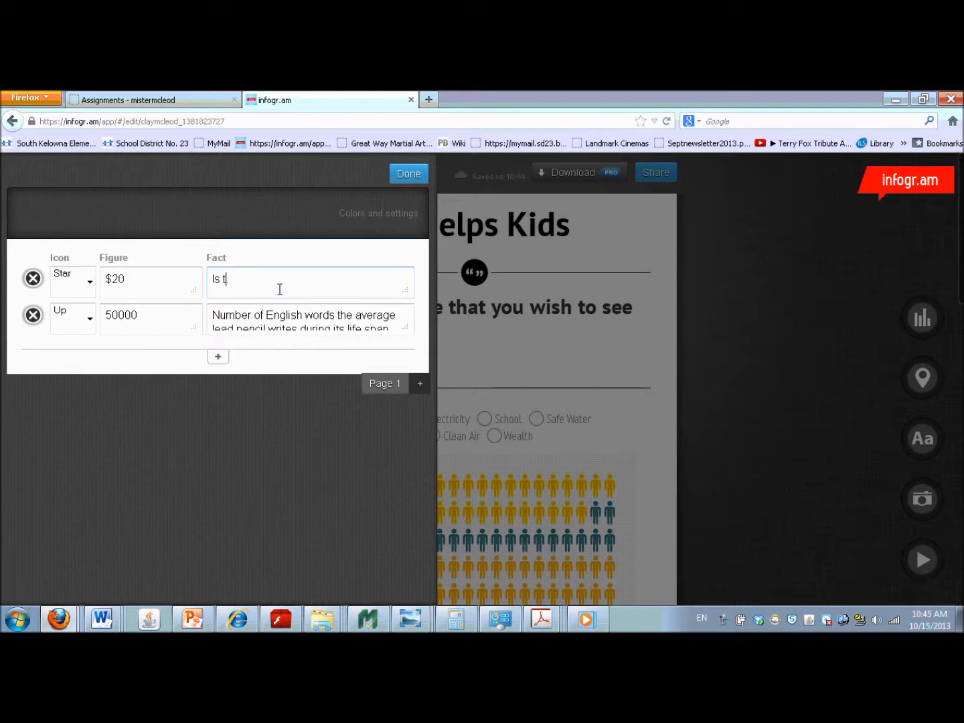
pyautogui.write('he cost for pencils for an entire')
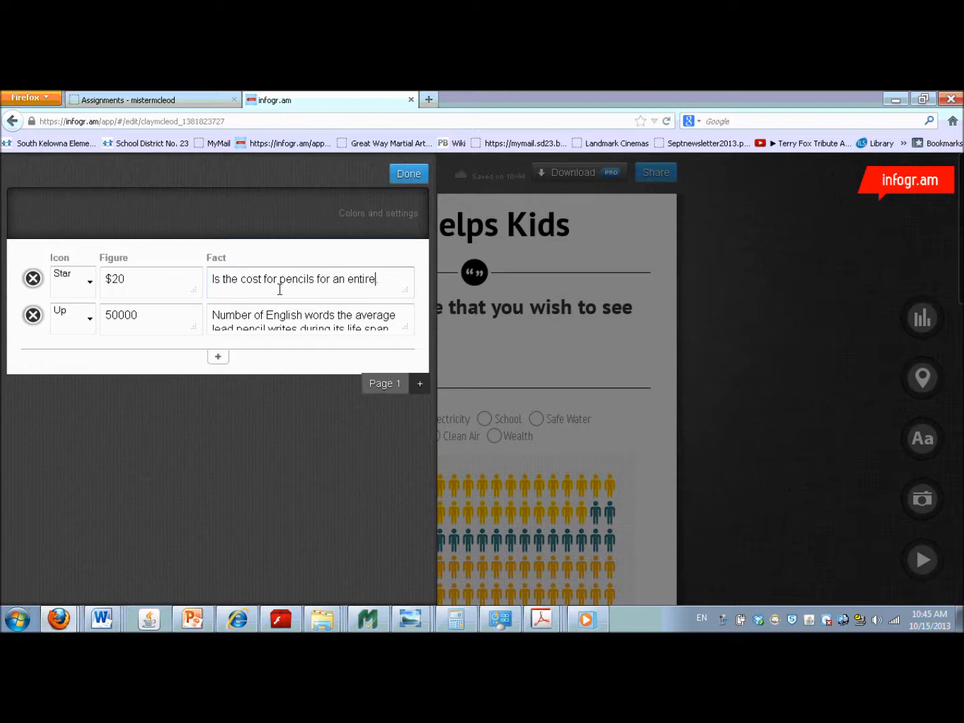
pyautogui.write(' school.')
# - Give the second row the Circle icon, the figure $60 and the fact "Is the cost of soccer balls."
pyautogui.click(90, 320)
pyautogui.click(66, 398)
pyautogui.press('Tab')
pyautogui.write('$60')
pyautogui.press('Tab')
pyautogui.write('Is the cost of soccer balls.')
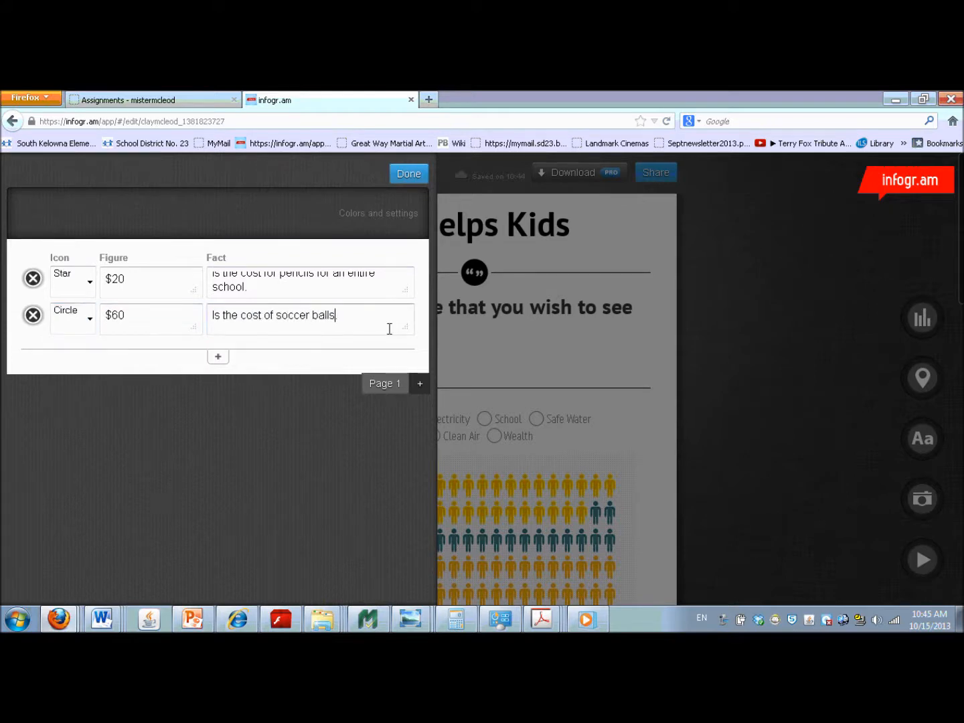
# - Add a Boy row with $109, "Is the cost of a bicycle." and a Girl row with $217, "Is the cost of a school in a box."
pyautogui.press('Tab')
pyautogui.write('$109')
pyautogui.press('Tab')
pyautogui.write('Is the cost of a bicycle.')
pyautogui.press('Tab')
pyautogui.write('$217')
pyautogui.press('Tab')
pyautogui.write('Is the cost of a school in a box.')
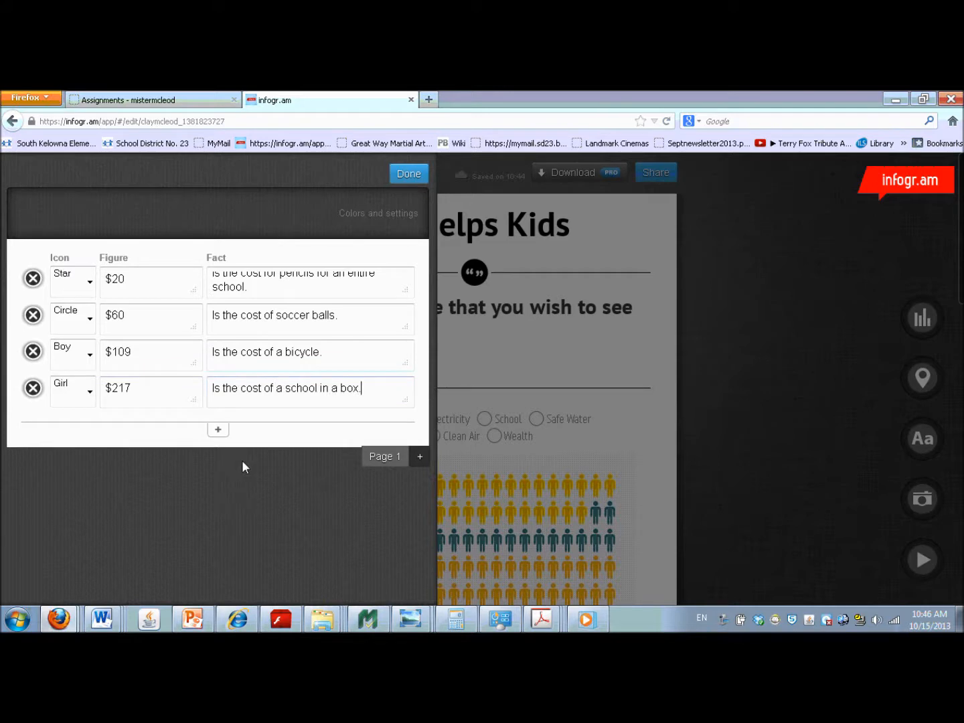
# - Add a second page to the facts block and title page 1 "UNICEF Funds Can Go To Buy These Things"
pyautogui.click(419, 458)
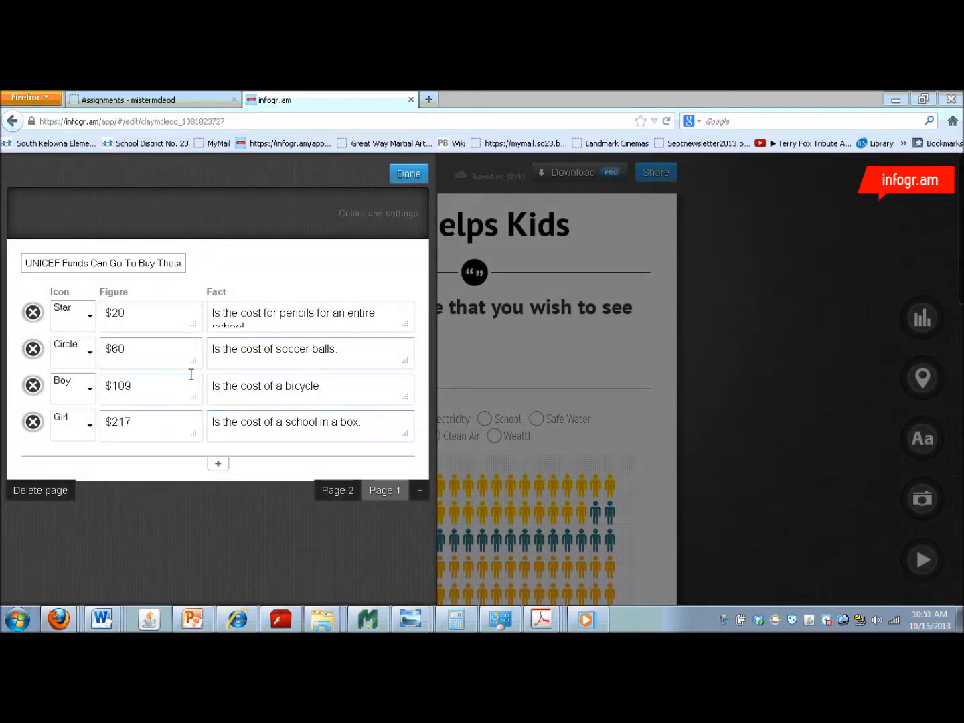
pyautogui.click(181, 262)
pyautogui.write('Things')
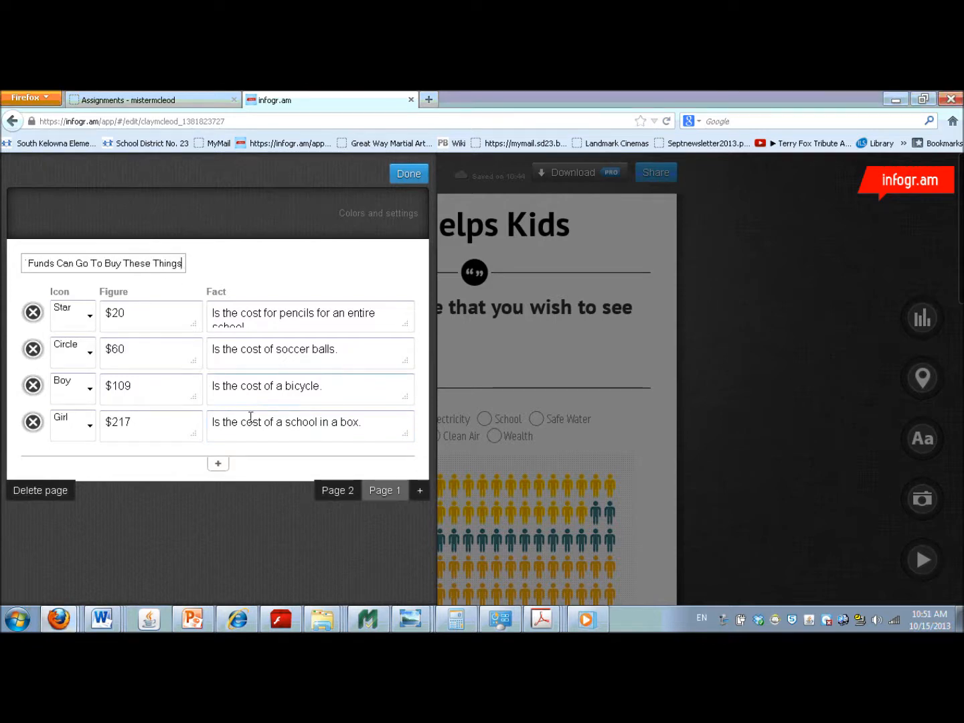
# - Title page 2 of the facts block "When the Funds Add UP"
pyautogui.click(334, 492)
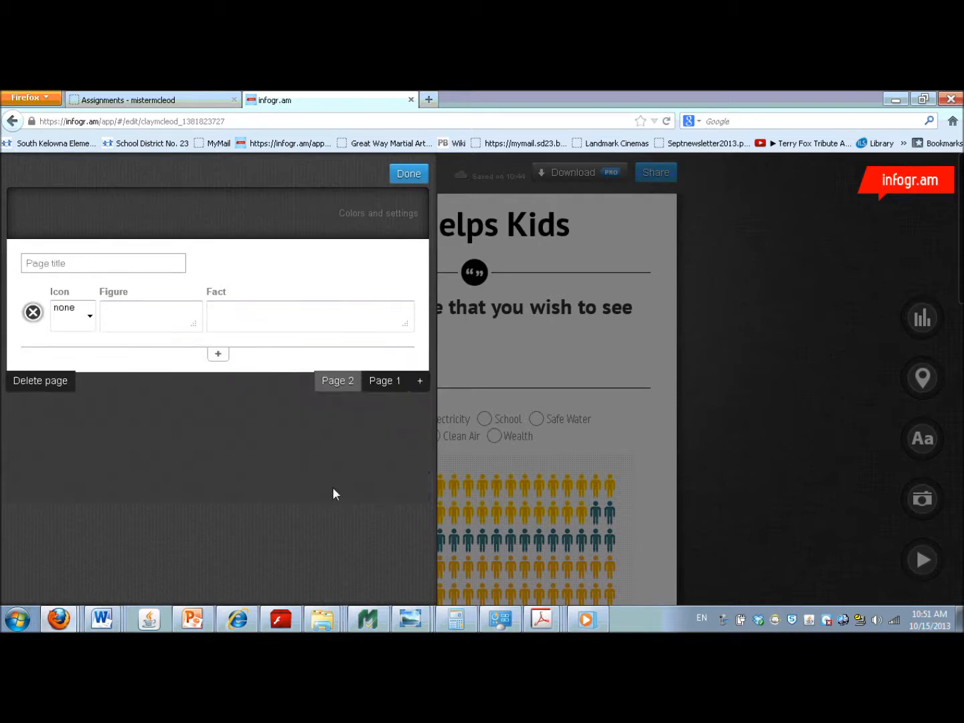
pyautogui.click(46, 261)
pyautogui.write('When the Funds Add UP')
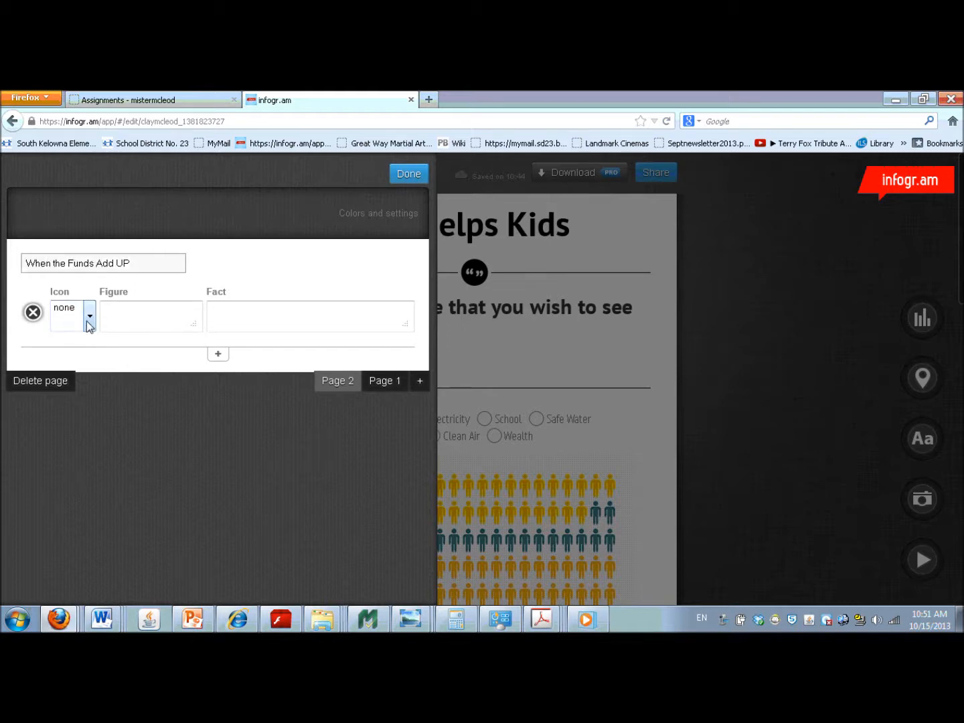
# - Fill the first row of page 2 with the Star icon, the figure $509 and the fact "Is the cost of a water pump."
pyautogui.click(87, 322)
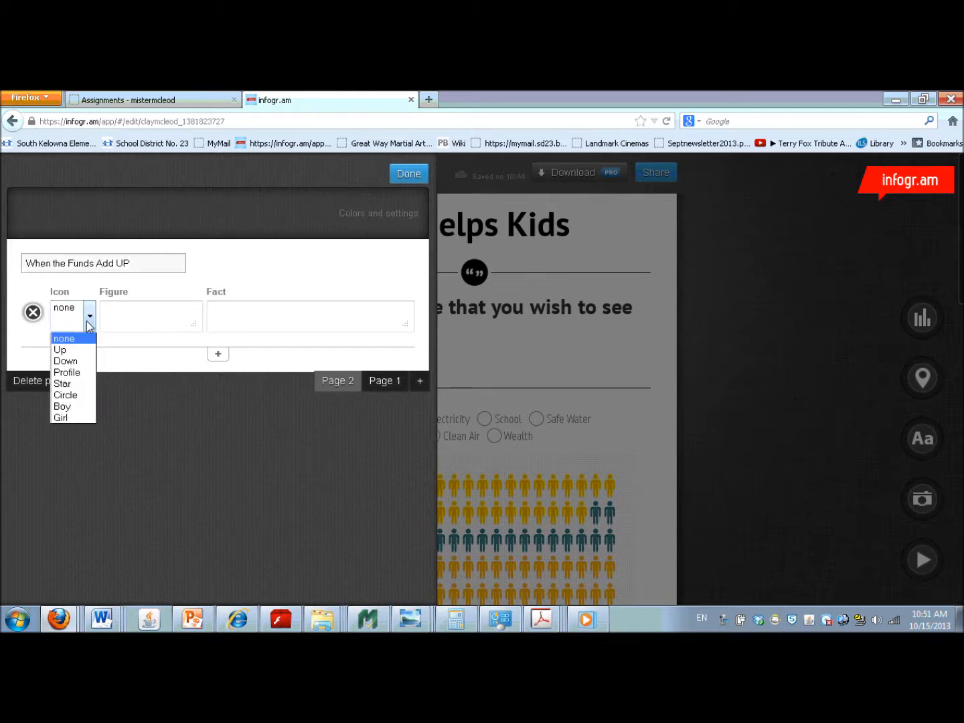
pyautogui.click(85, 385)
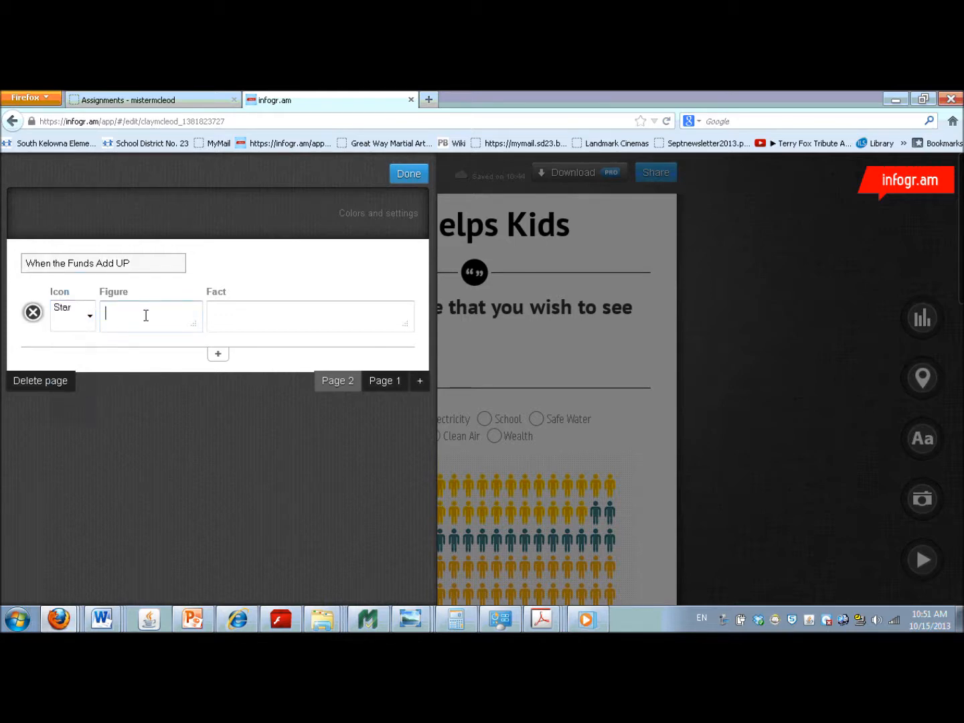
pyautogui.write('$509')
pyautogui.click(232, 307)
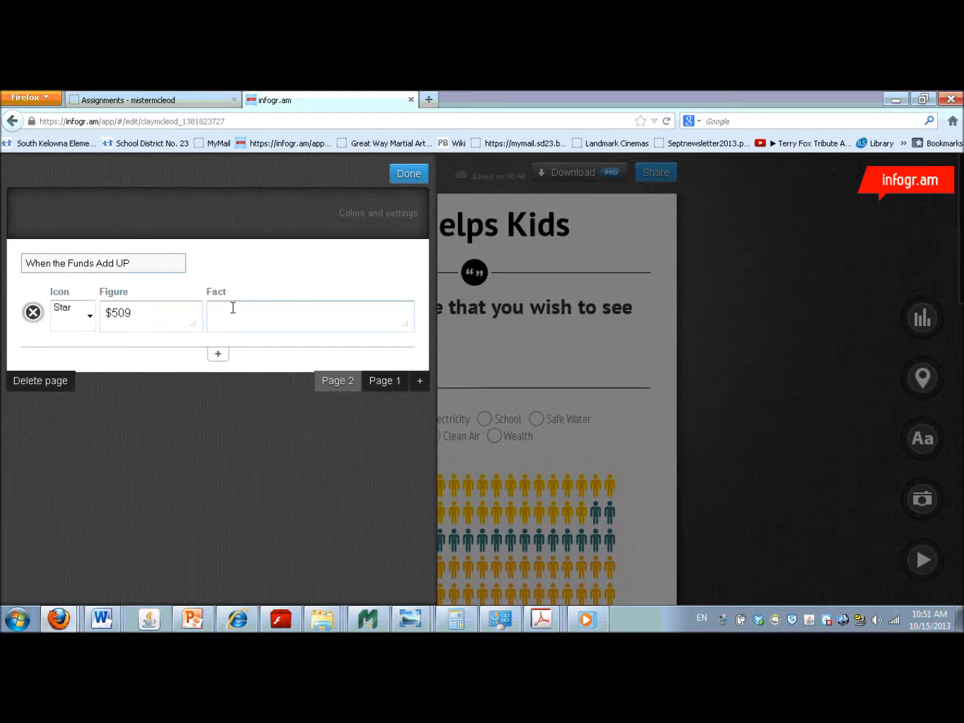
pyautogui.write('Is the cost of a water pump.')
# - Add a second row with the Circle icon, $1966 and "Is the cost of a school tent.", and close the facts editor
pyautogui.click(218, 354)
pyautogui.click(90, 353)
pyautogui.click(69, 385)
pyautogui.click(130, 343)
pyautogui.write('$1966')
pyautogui.click(223, 348)
pyautogui.write('Is the cost of a school tent')
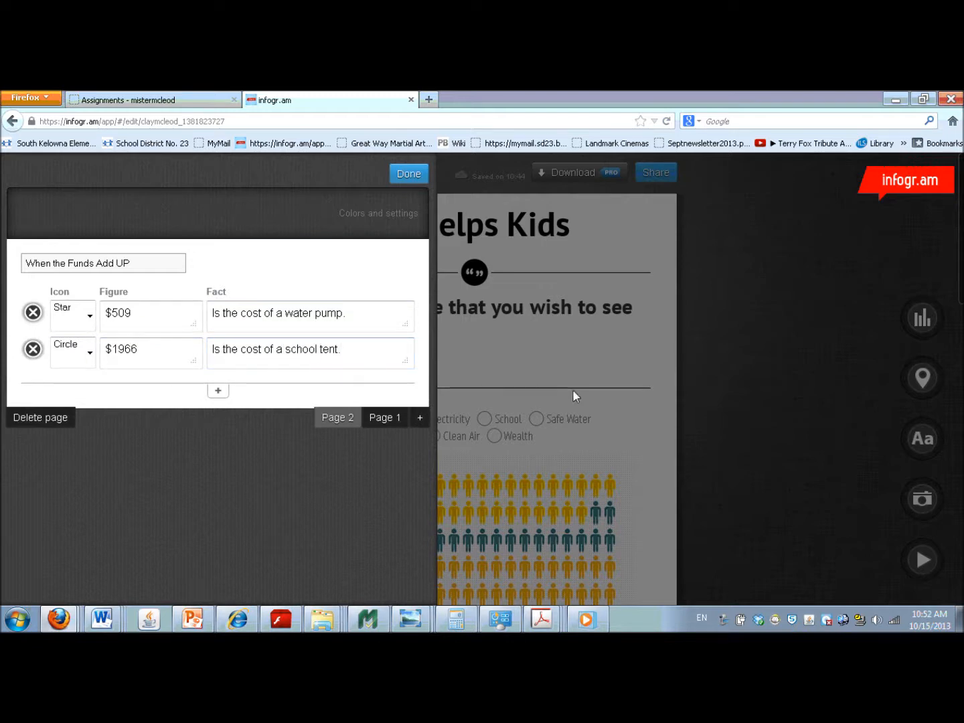
pyautogui.click(542, 376)
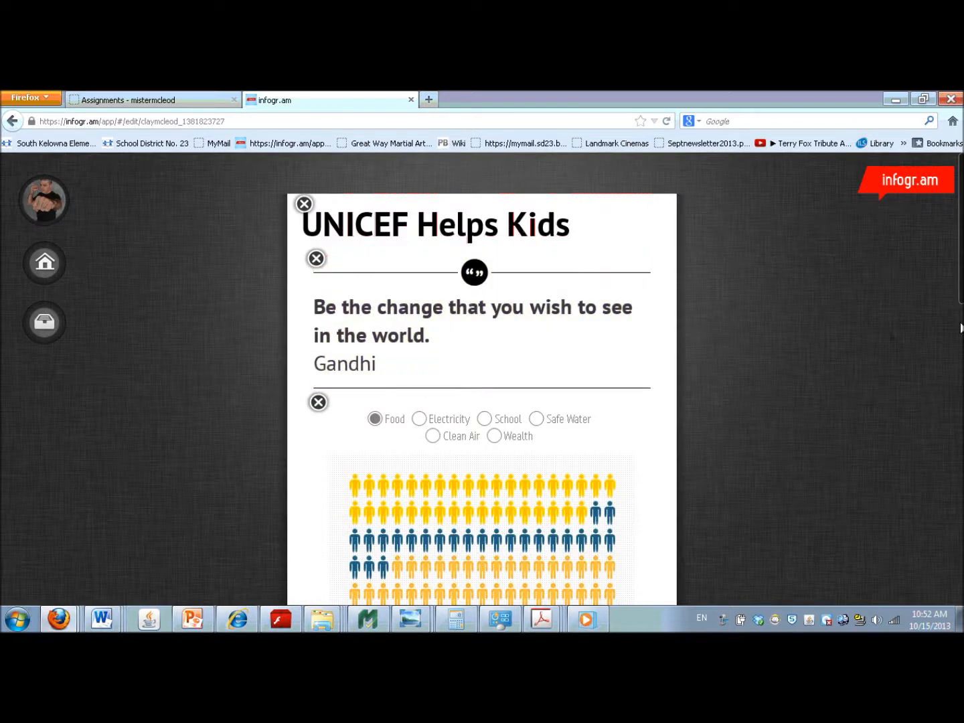
# - Start adding a video to the infographic and switch to the class Assignments page to find a video address
pyautogui.click(963, 303)
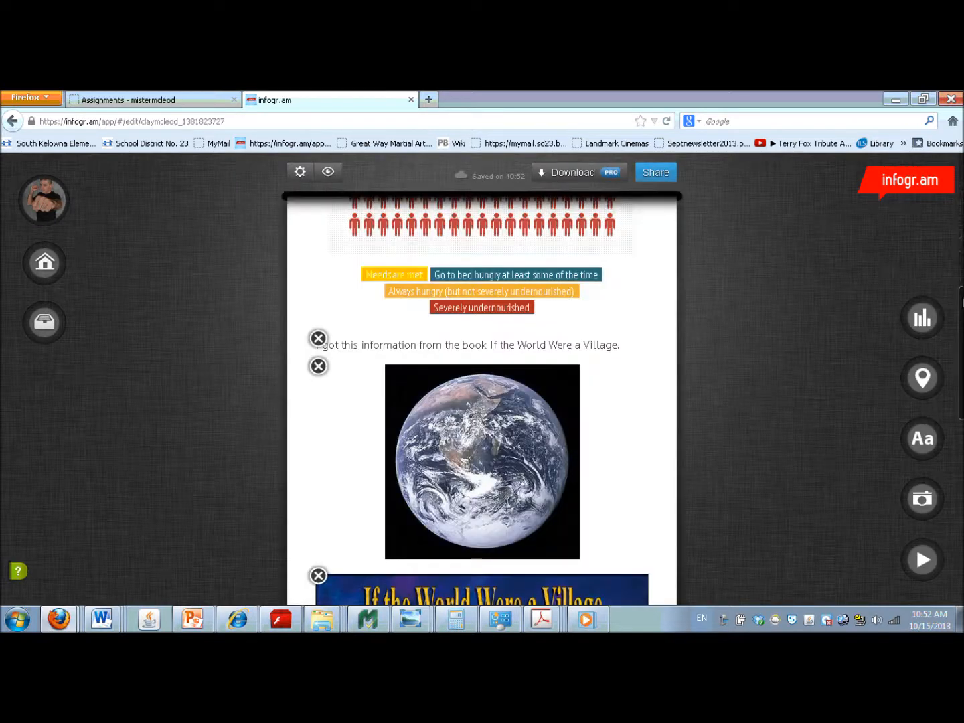
pyautogui.moveTo(962, 310); pyautogui.dragTo(963, 495)
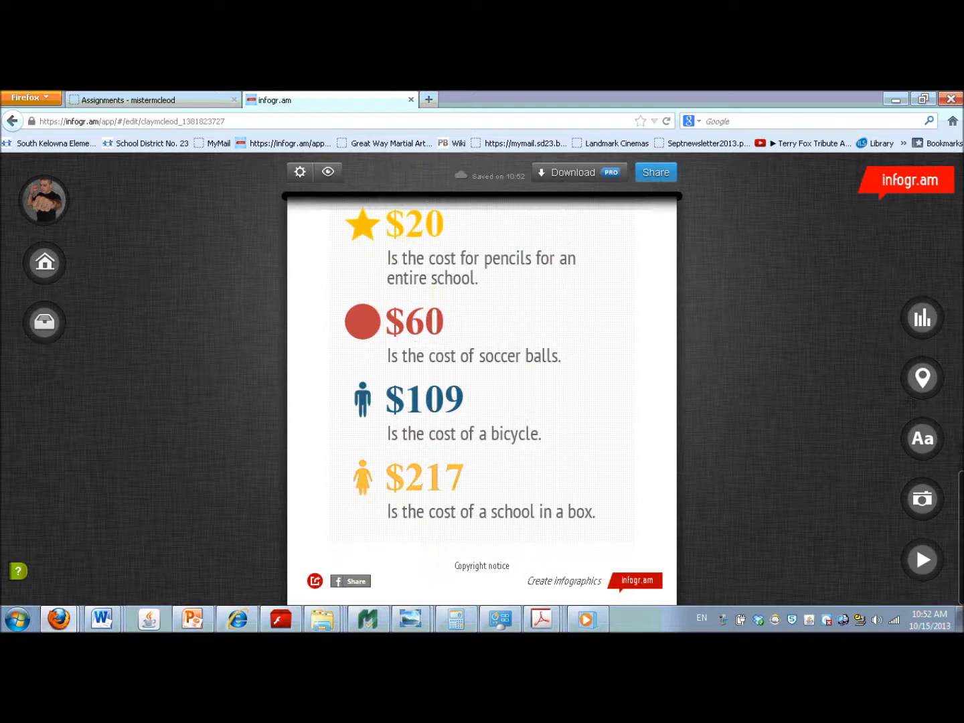
pyautogui.click(921, 563)
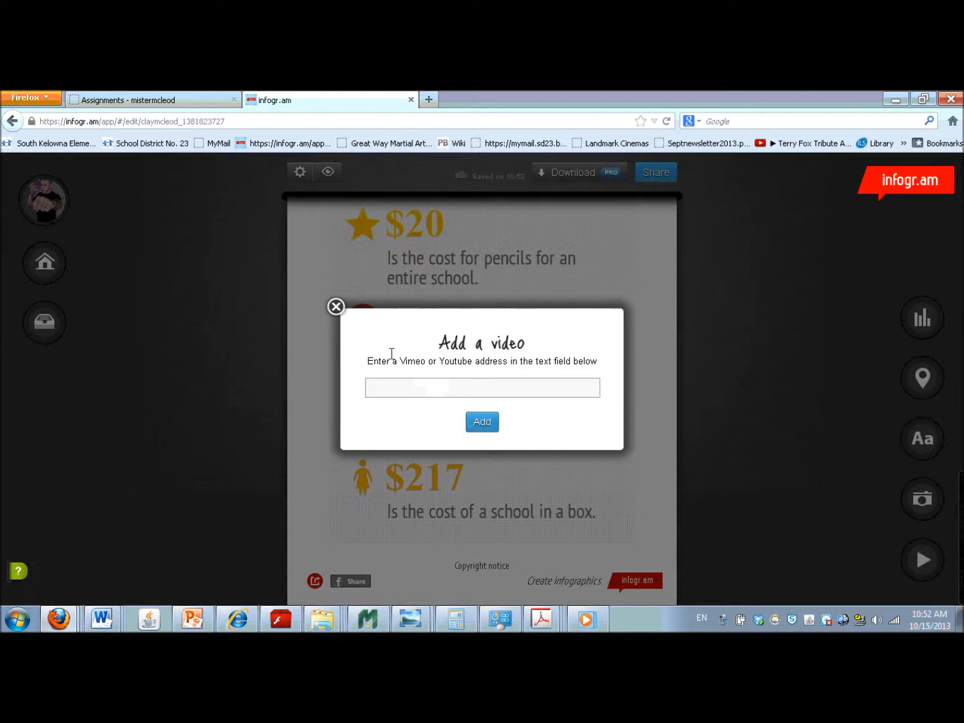
pyautogui.click(120, 101)
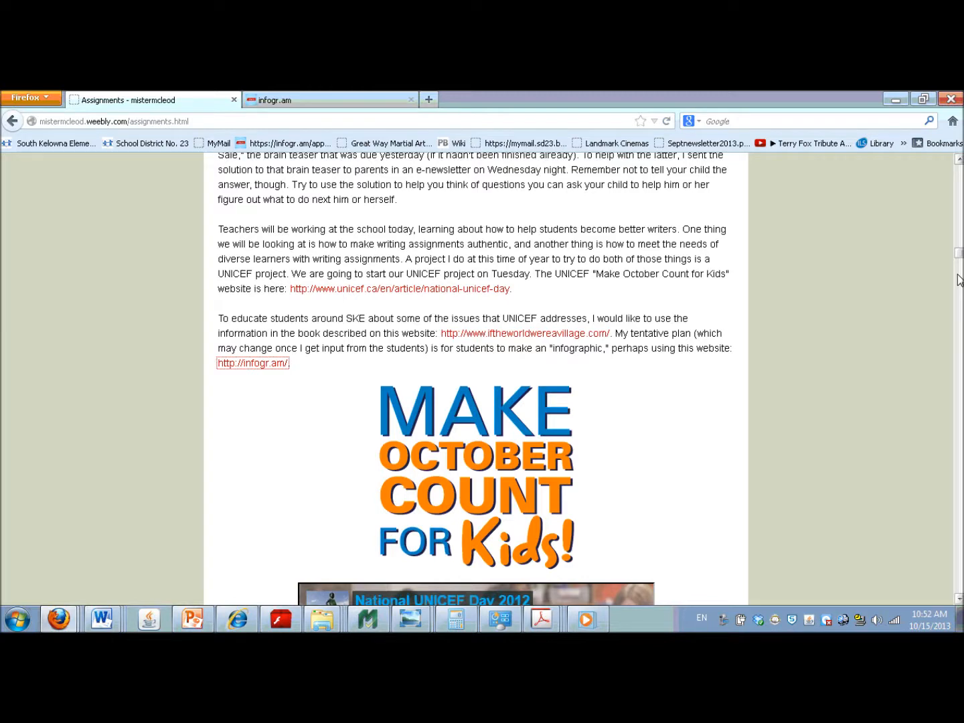
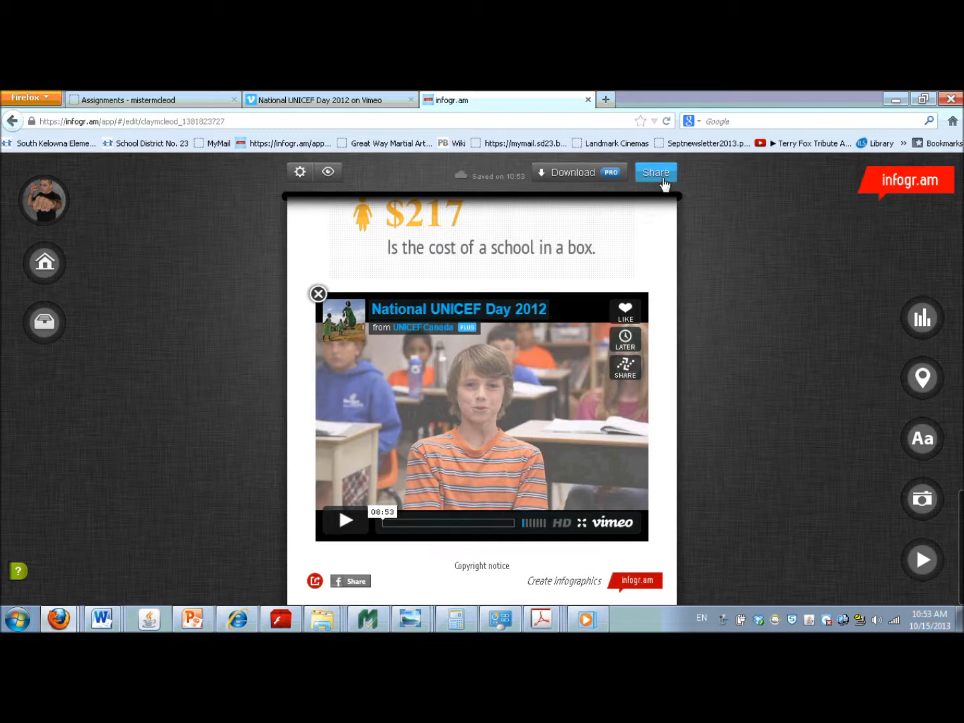
# - Publish the "UNICEF Helps Kids" infographic publicly and copy its embed code
pyautogui.click(656, 174)
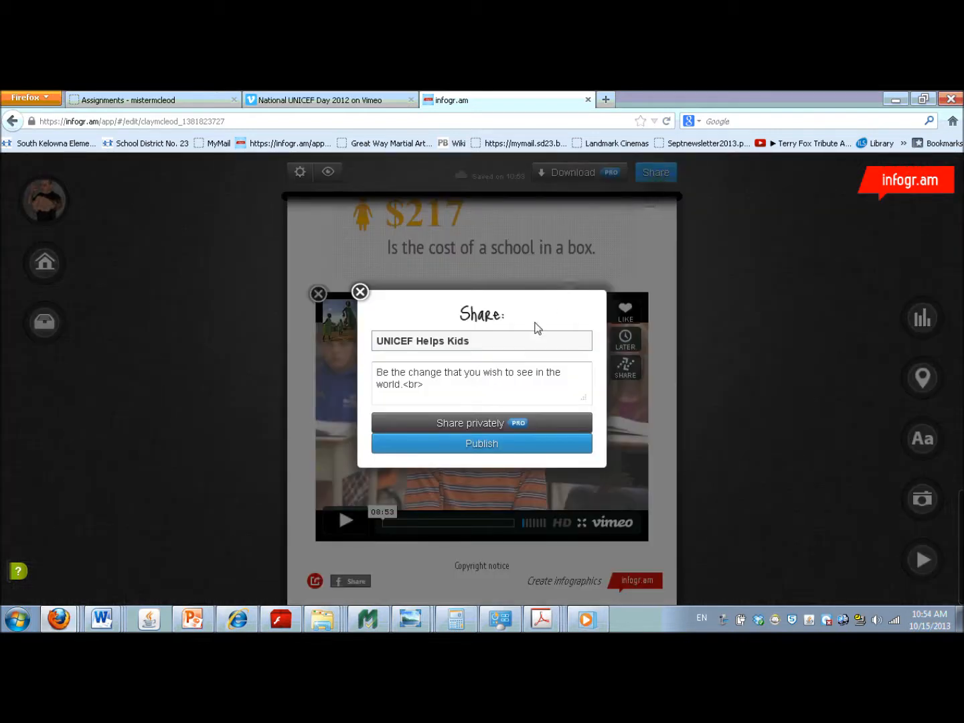
pyautogui.click(477, 447)
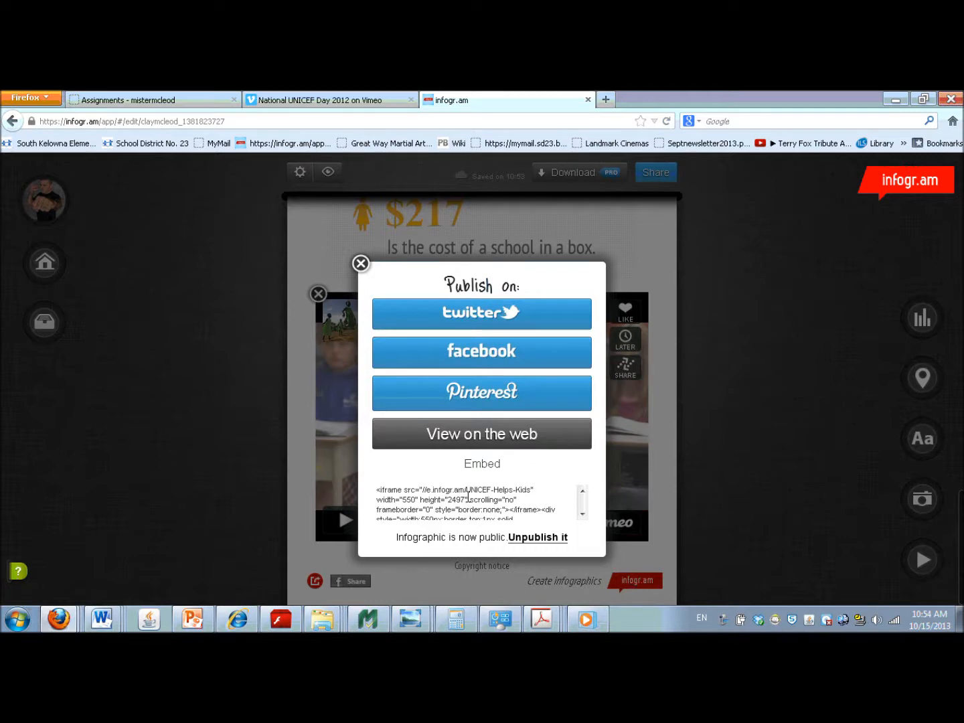
pyautogui.click(467, 496)
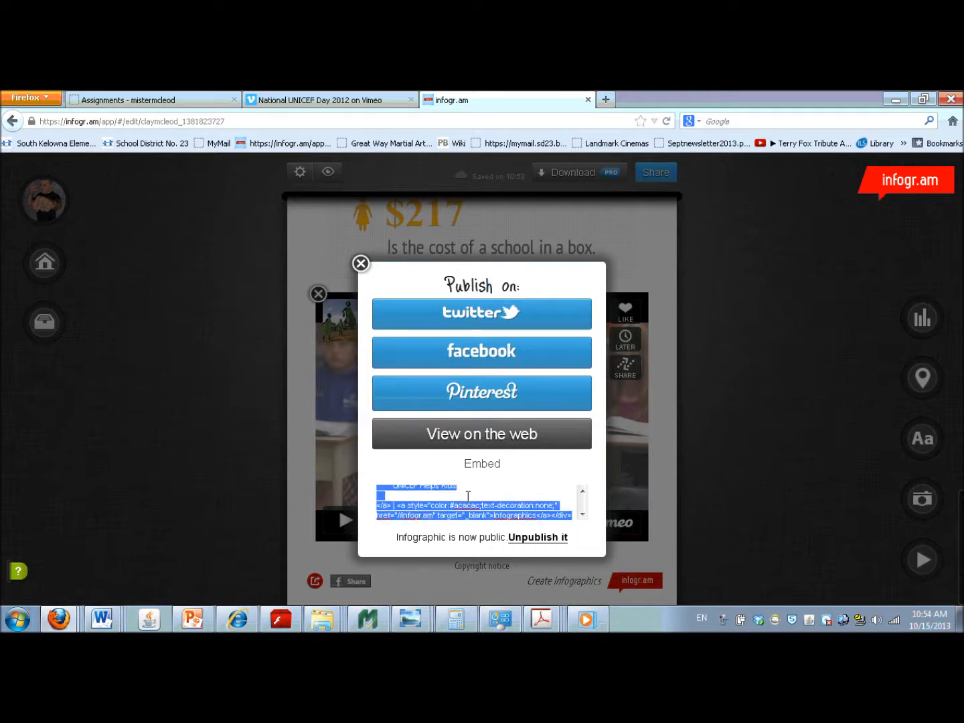
pyautogui.rightClick(467, 495)
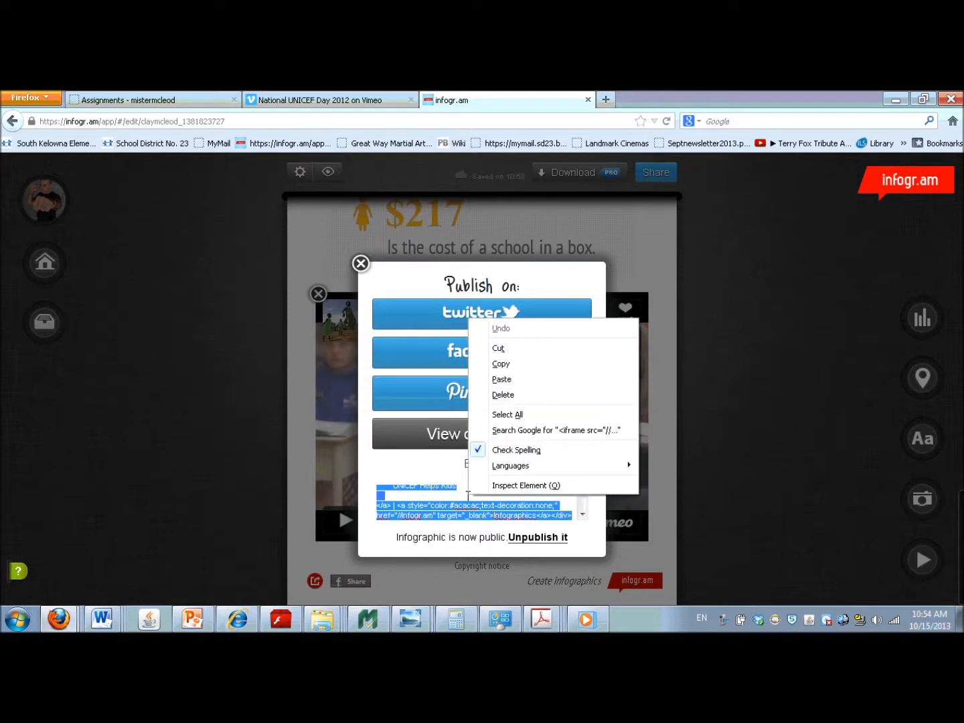
pyautogui.click(521, 366)
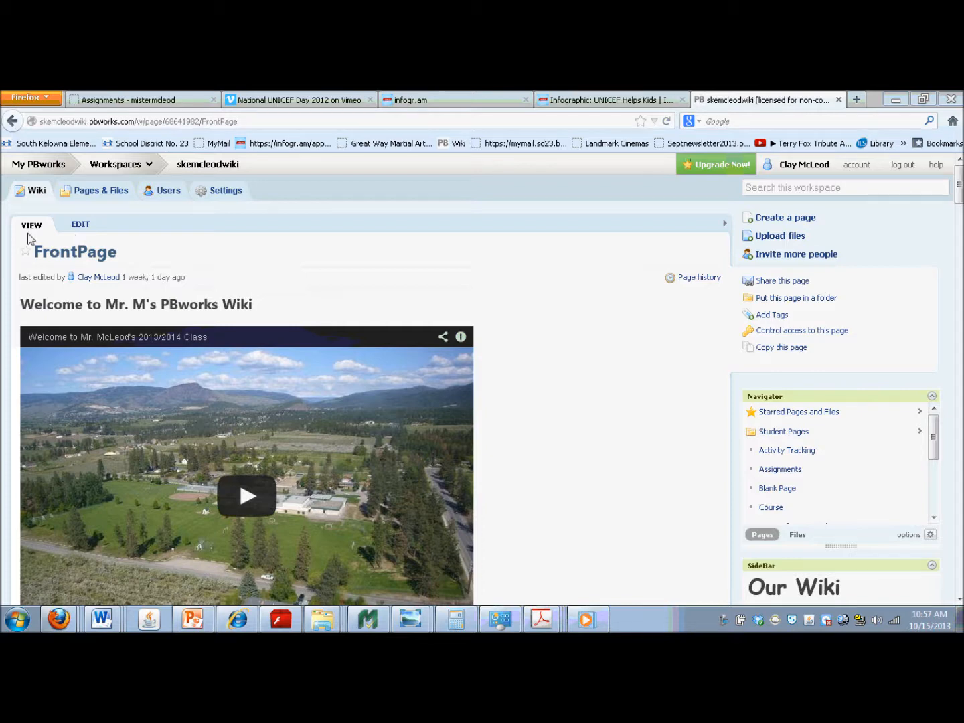
# - Insert the copied embed code below the welcome video on the PBworks FrontPage as an HTML/JavaScript plugin with JavaScript allowed, and save the page
pyautogui.click(78, 227)
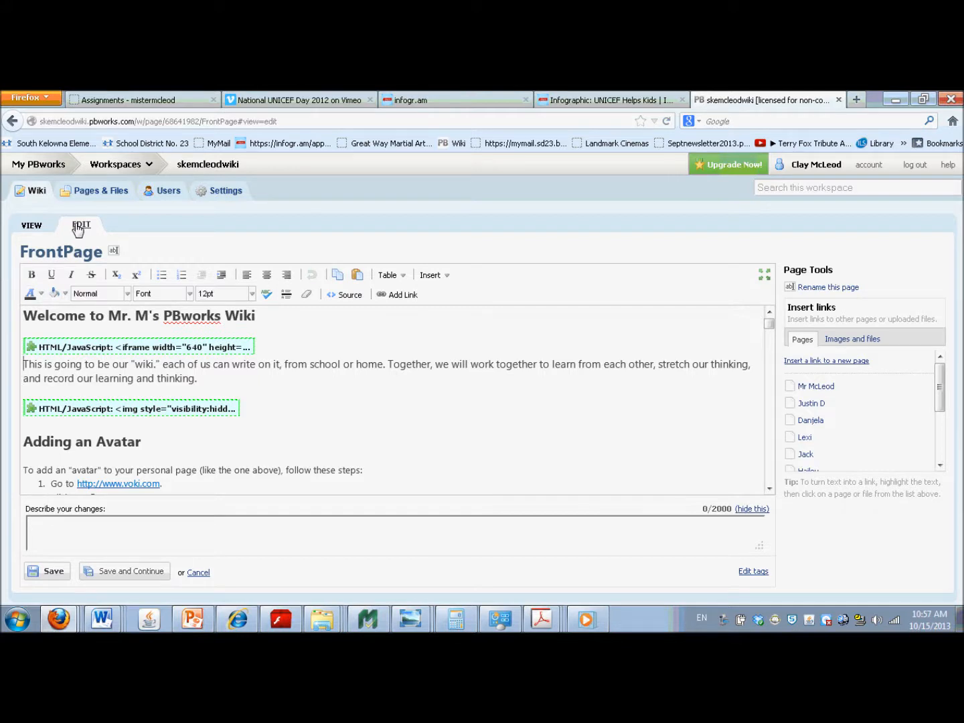
pyautogui.press('Return')
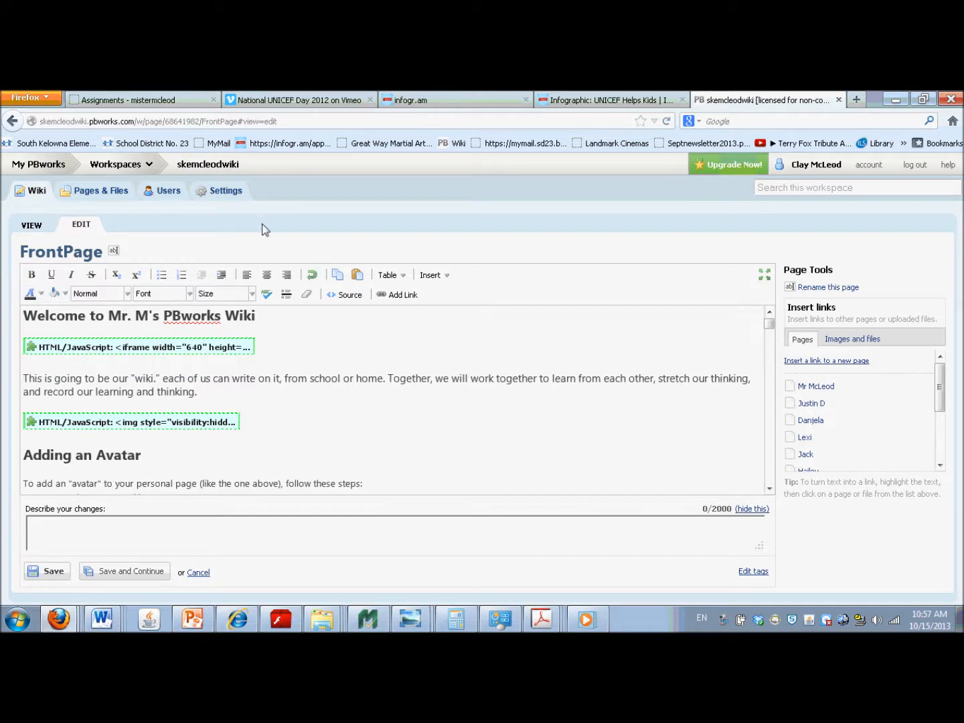
pyautogui.click(440, 277)
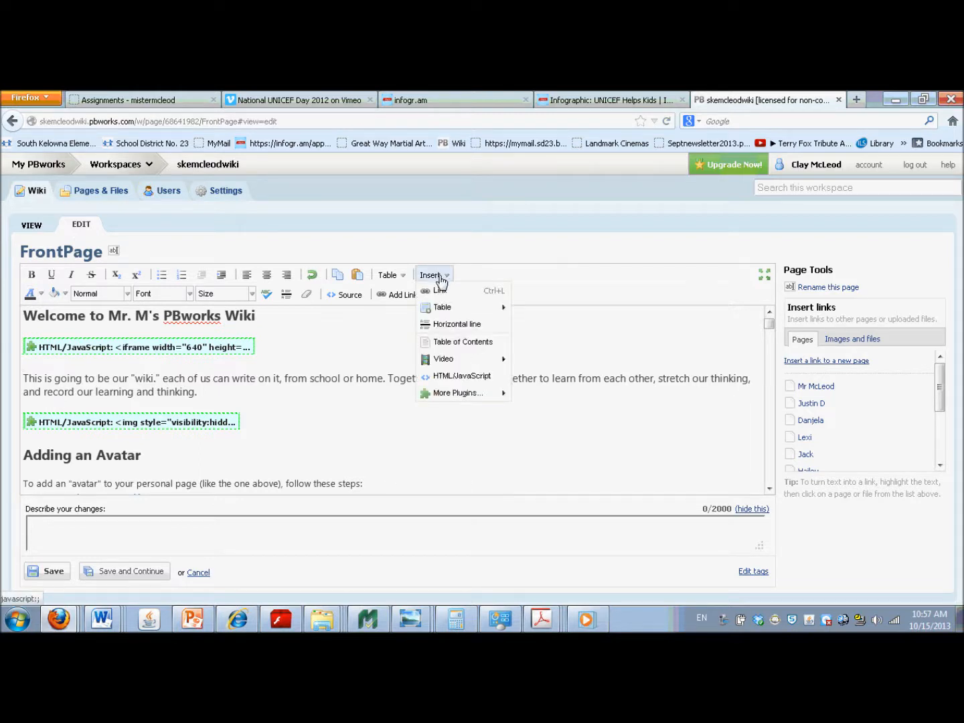
pyautogui.click(458, 383)
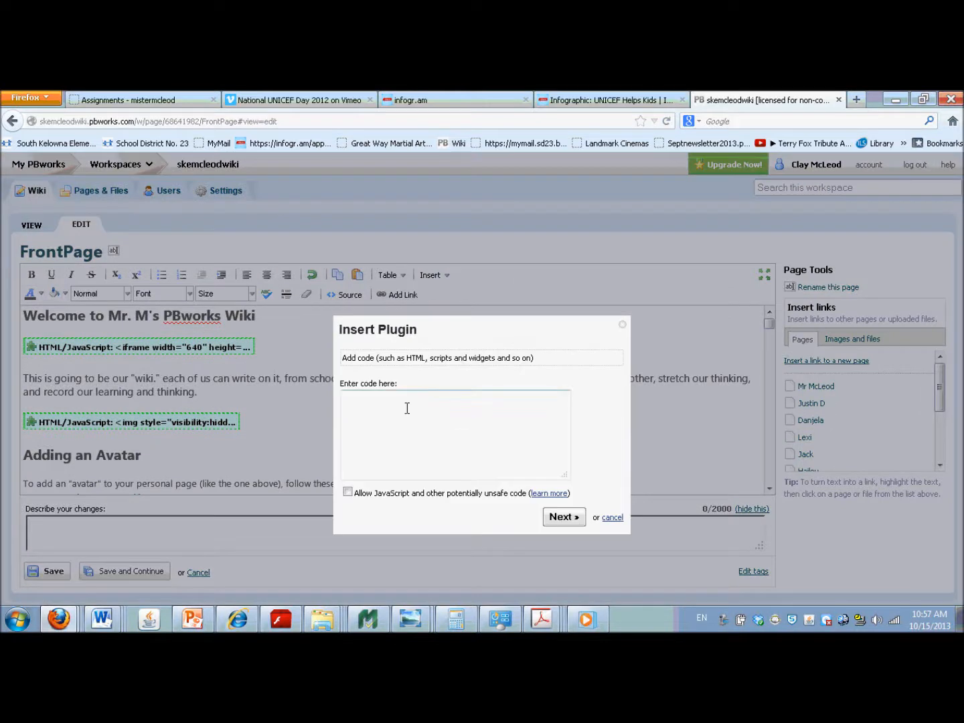
pyautogui.rightClick(351, 401)
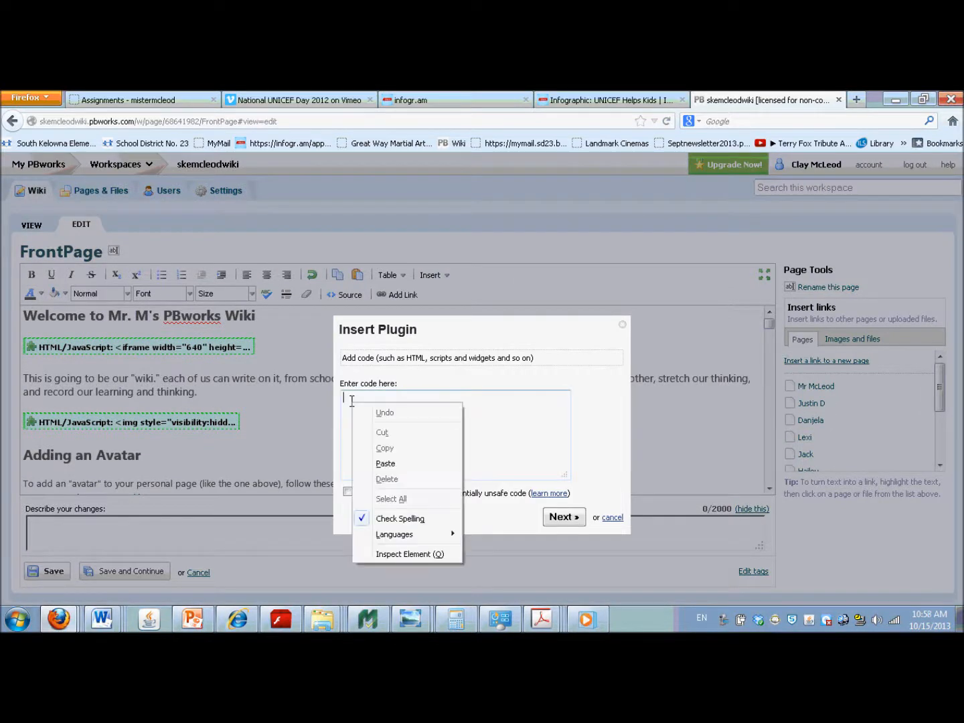
pyautogui.click(384, 464)
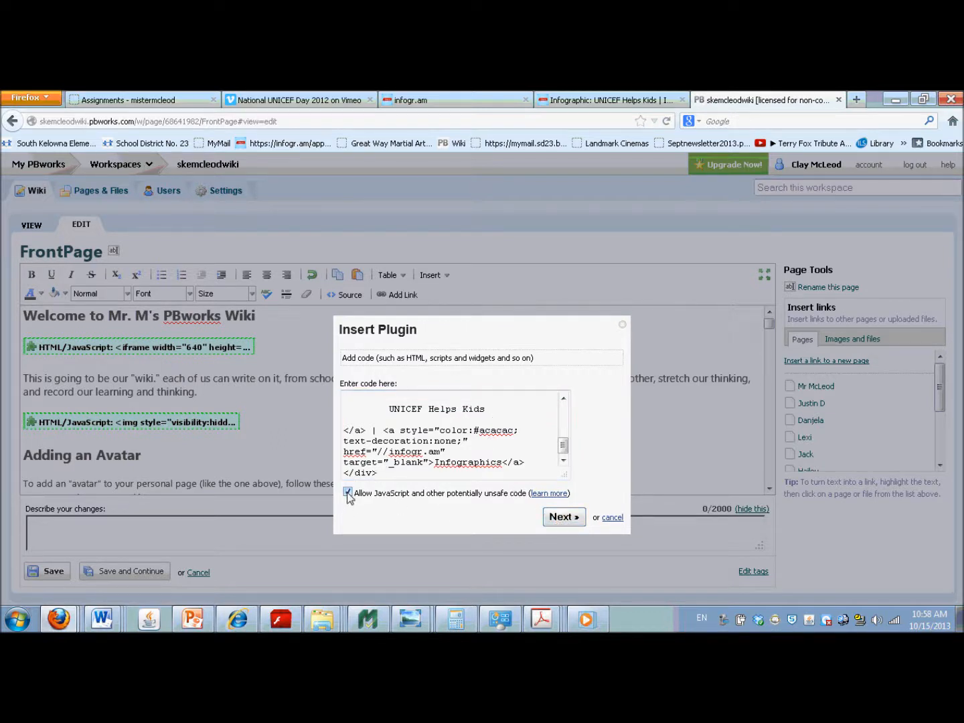
pyautogui.click(566, 516)
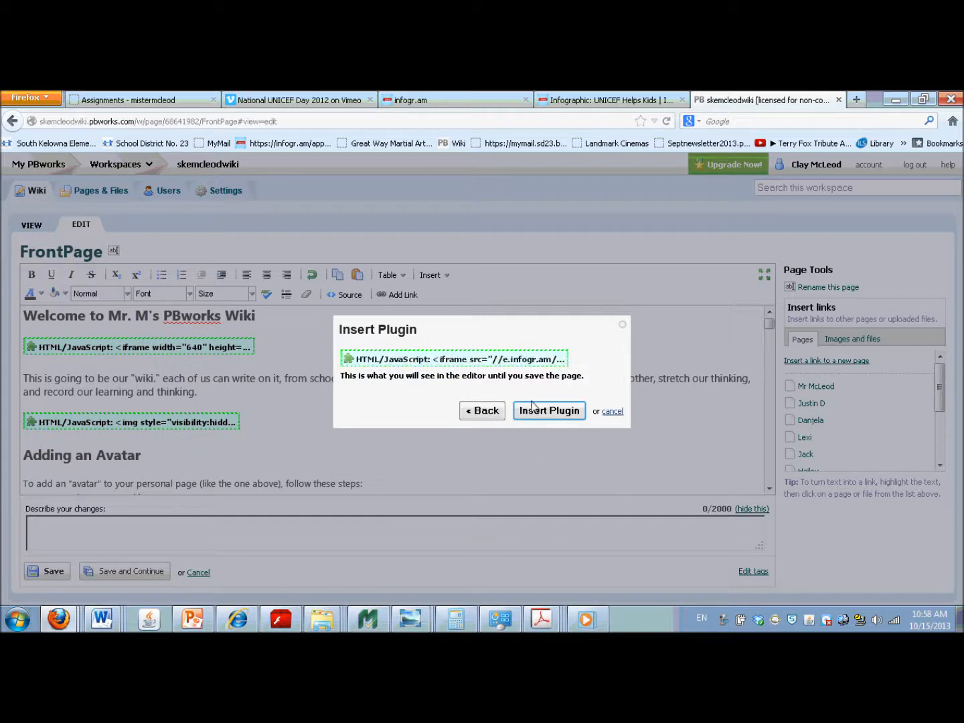
pyautogui.click(535, 412)
pyautogui.click(57, 574)
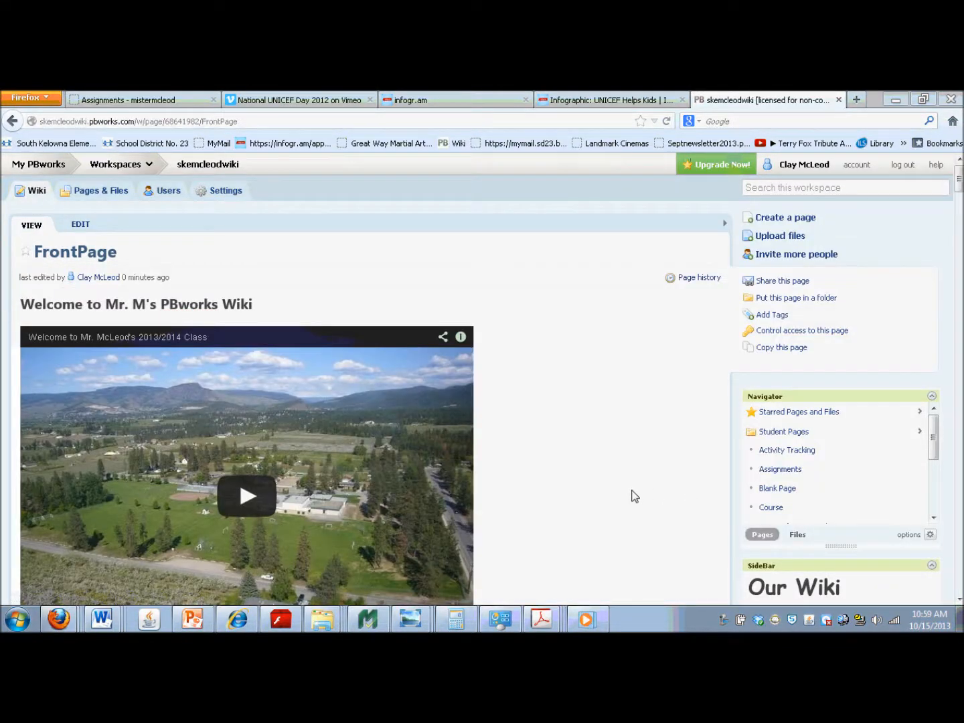
pyautogui.moveTo(960, 180); pyautogui.dragTo(960, 265)
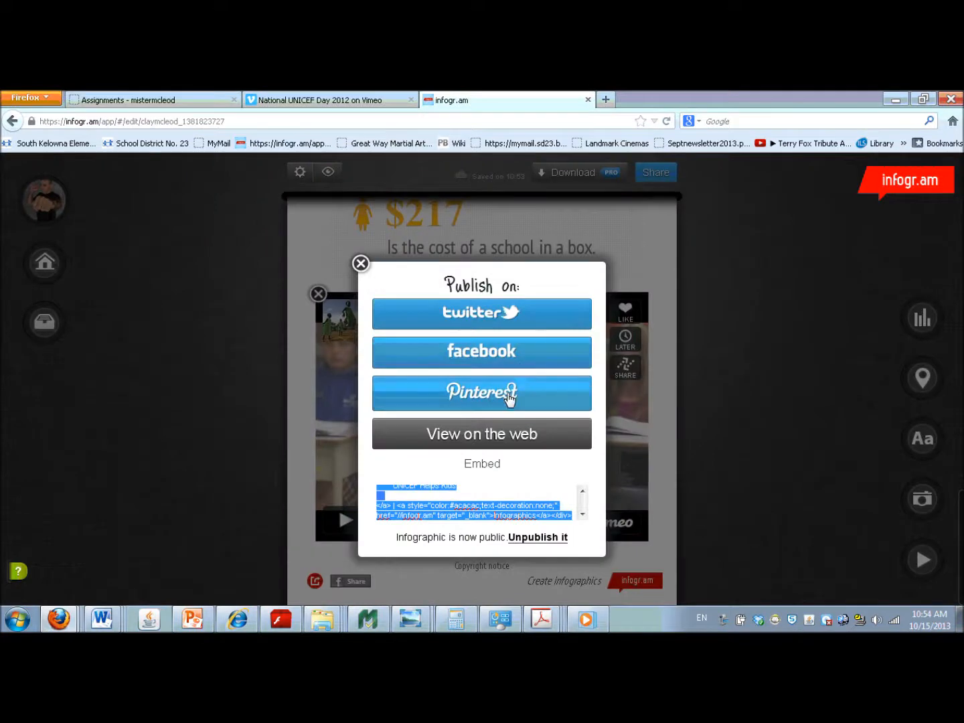
# - View the published infographic on the web and check the needs chart for Electricity, Clean Air, School, Wealth and Safe Water
pyautogui.click(494, 439)
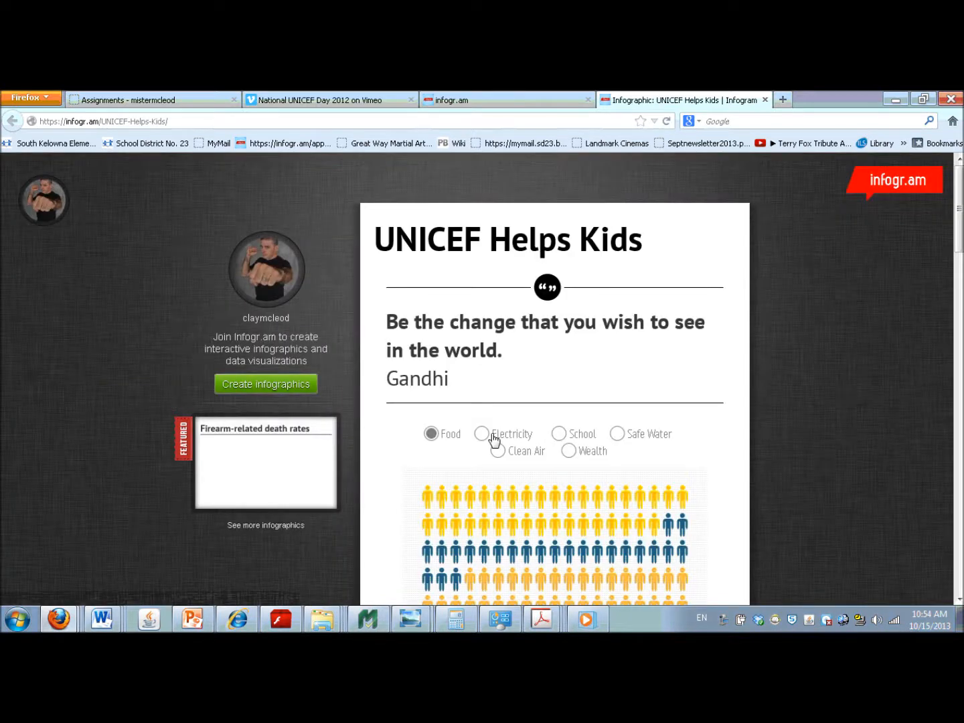
pyautogui.moveTo(959, 237); pyautogui.dragTo(887, 262)
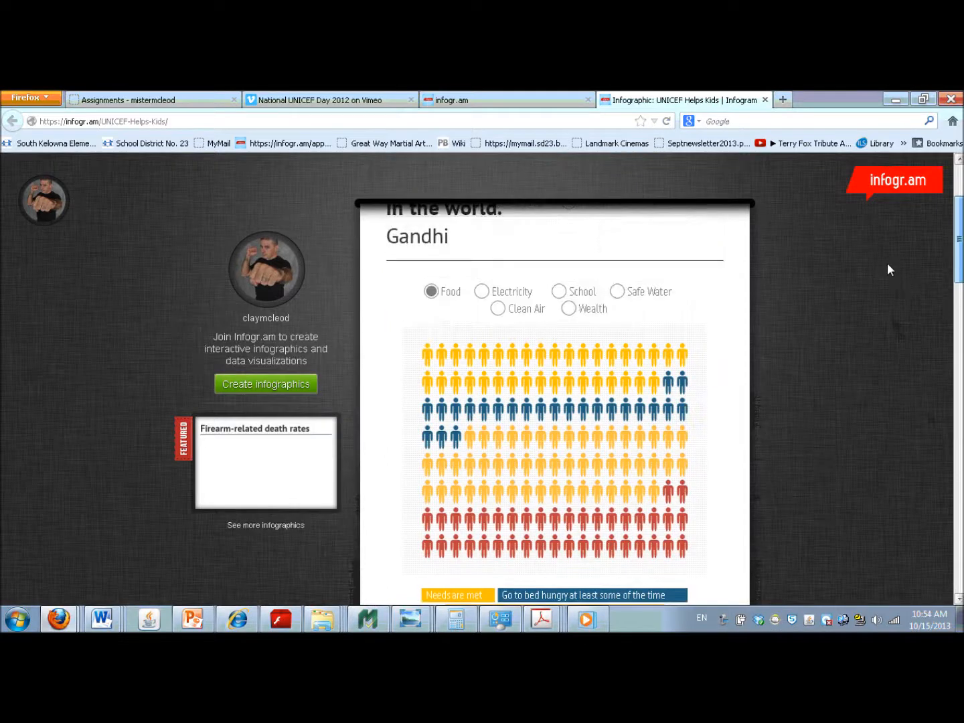
pyautogui.click(481, 293)
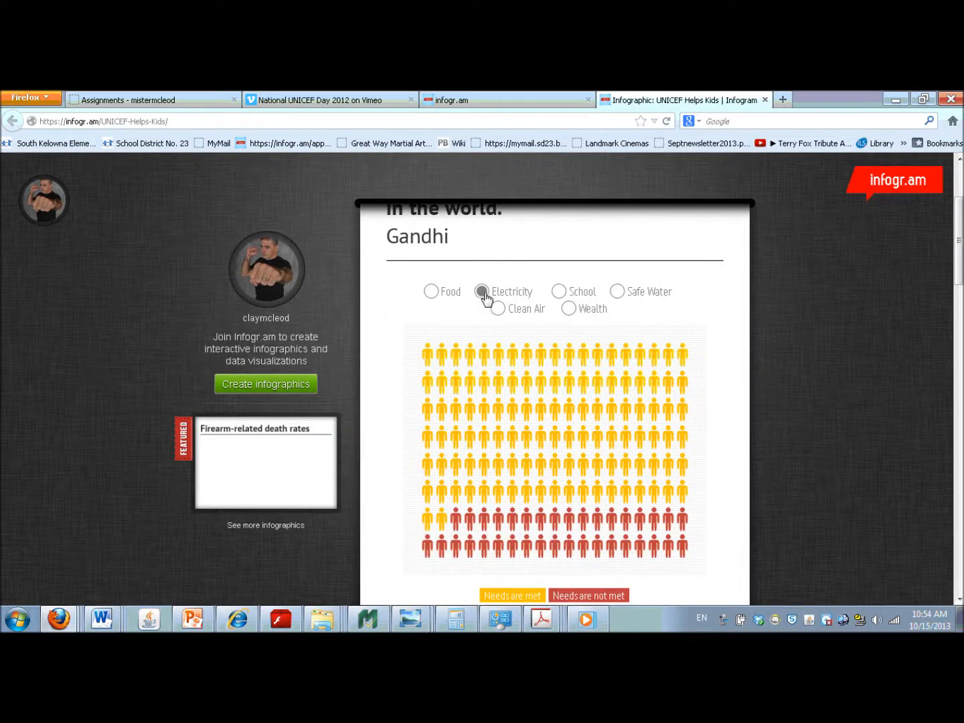
pyautogui.click(498, 310)
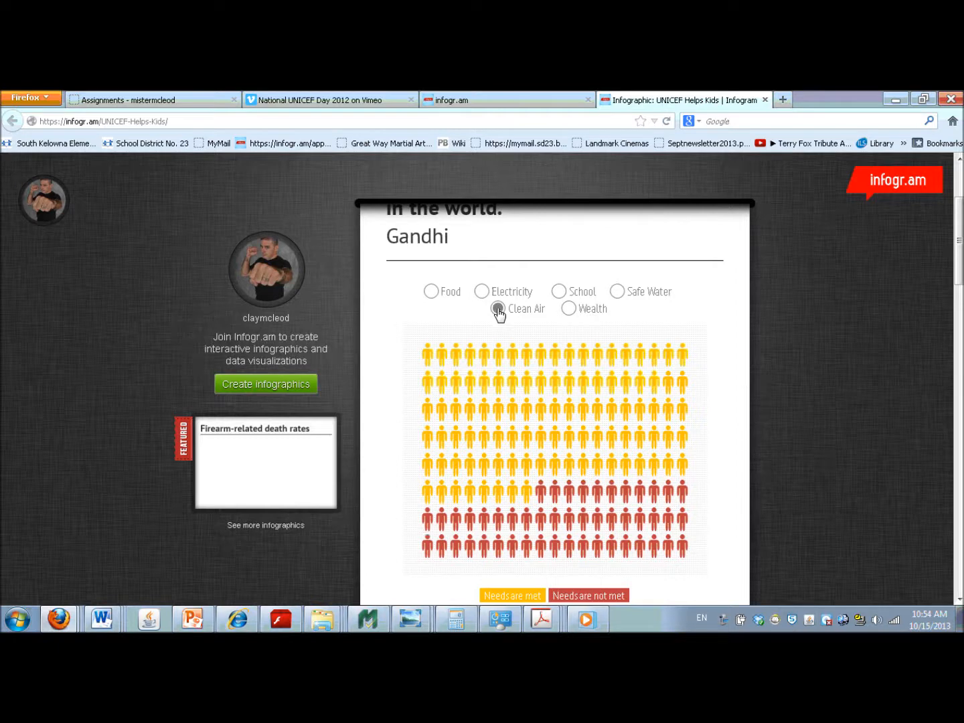
pyautogui.click(559, 293)
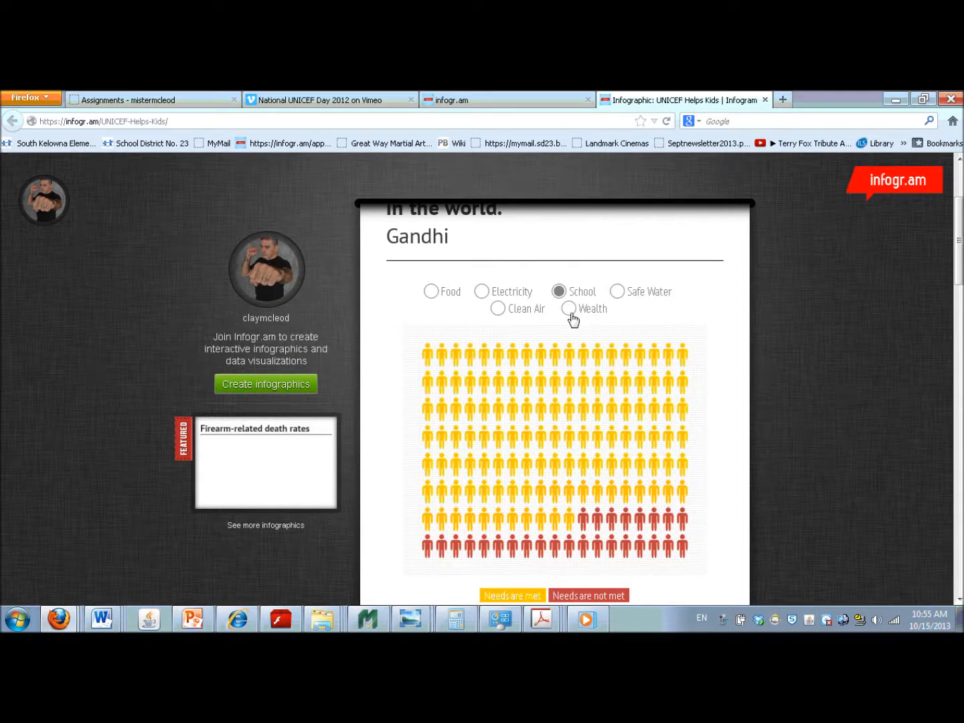
pyautogui.click(569, 310)
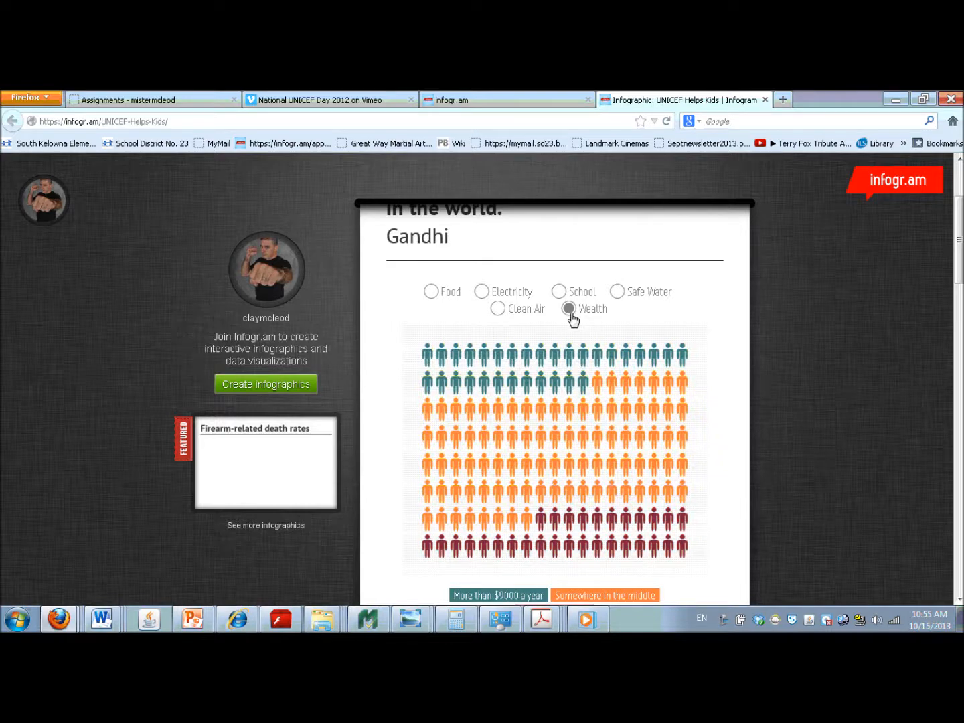
pyautogui.click(617, 292)
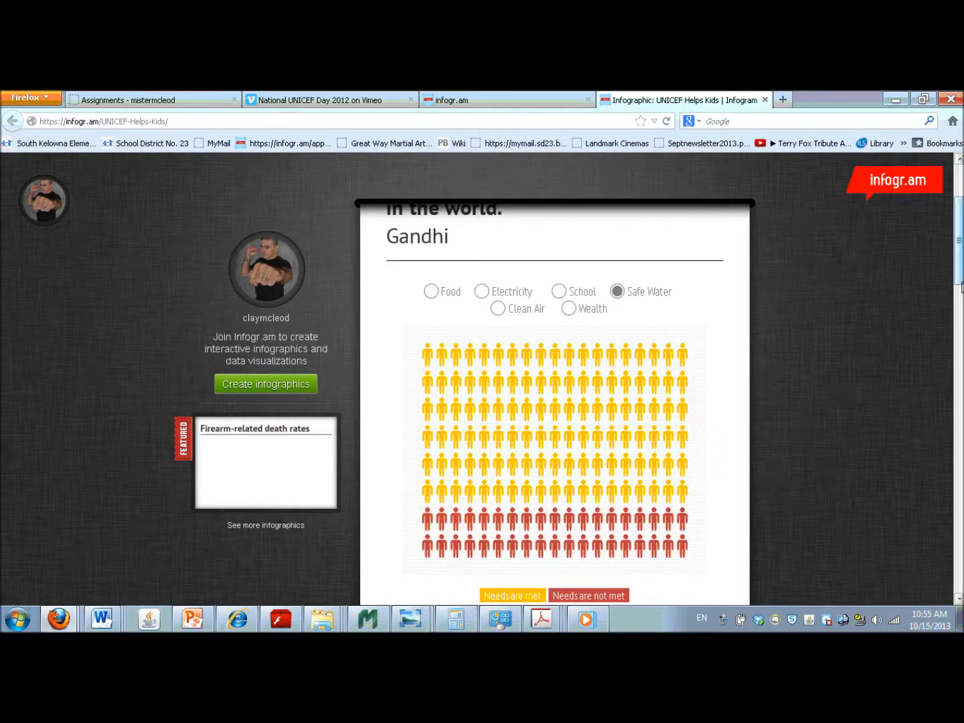
# - Review both pages of the facts block and the embedded National UNICEF Day 2012 video in the published infographic
pyautogui.moveTo(959, 273); pyautogui.dragTo(959, 453)
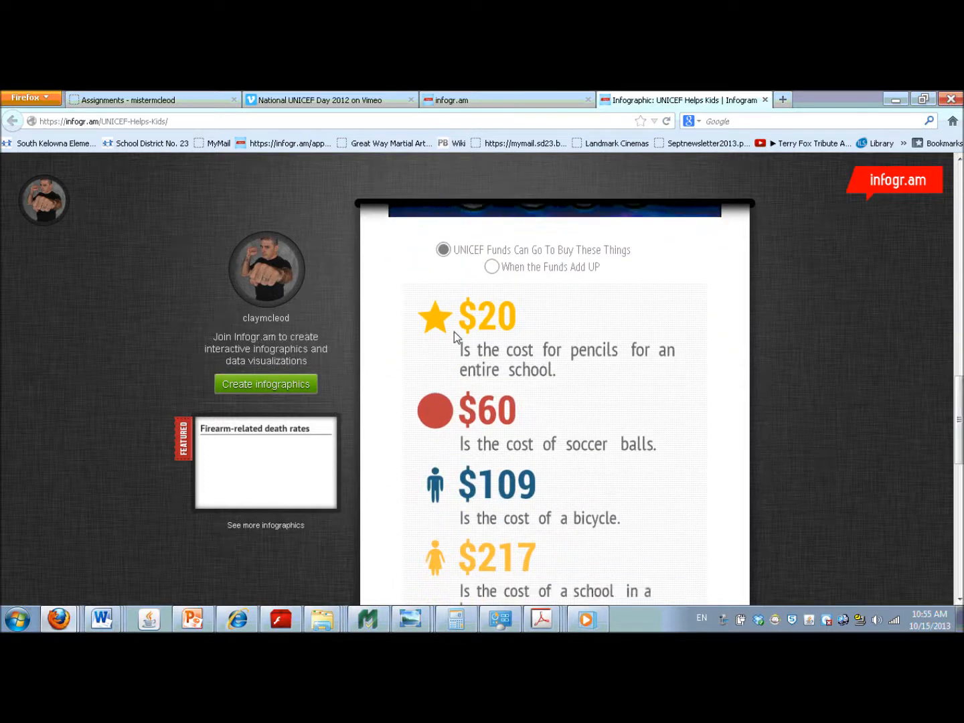
pyautogui.click(492, 267)
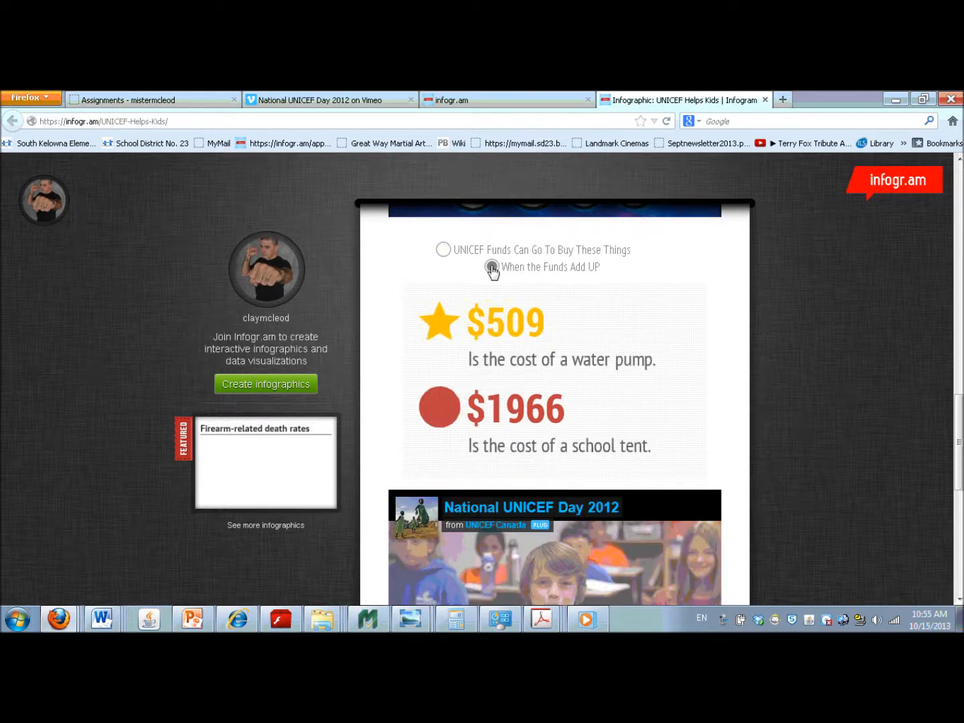
pyautogui.moveTo(959, 435); pyautogui.dragTo(940, 197)
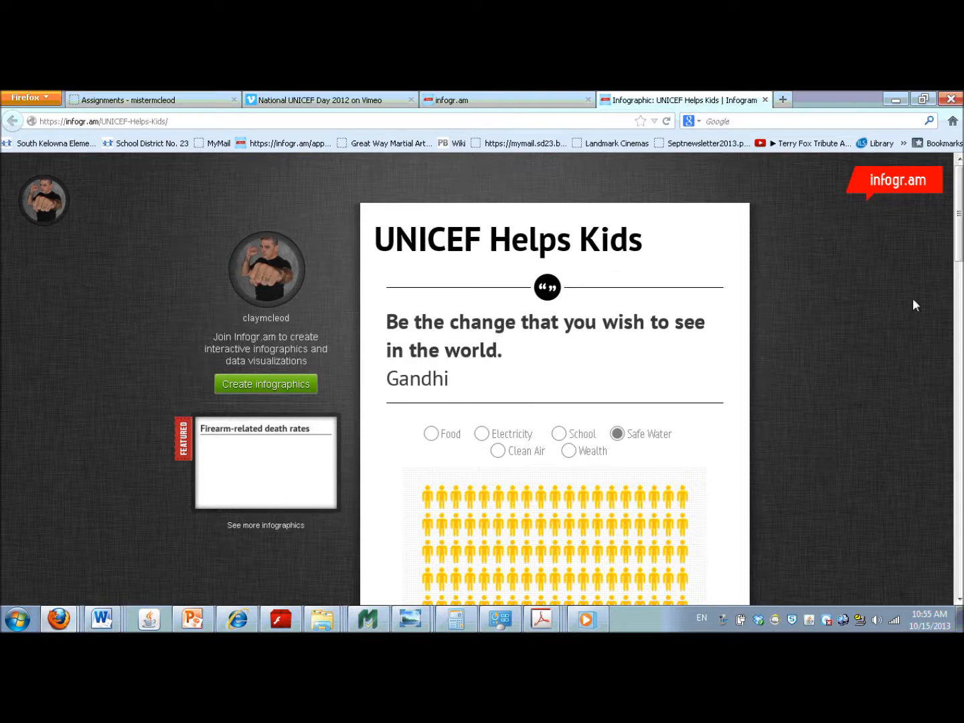
pyautogui.moveTo(959, 251); pyautogui.dragTo(957, 480)
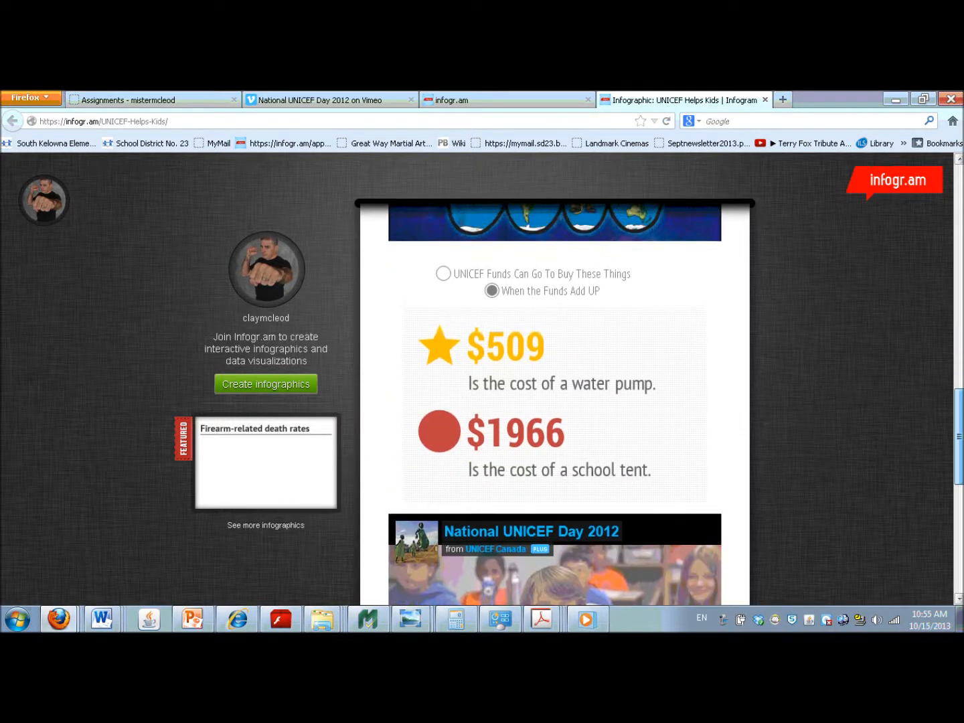
pyautogui.click(443, 275)
pyautogui.moveTo(957, 435); pyautogui.dragTo(957, 463)
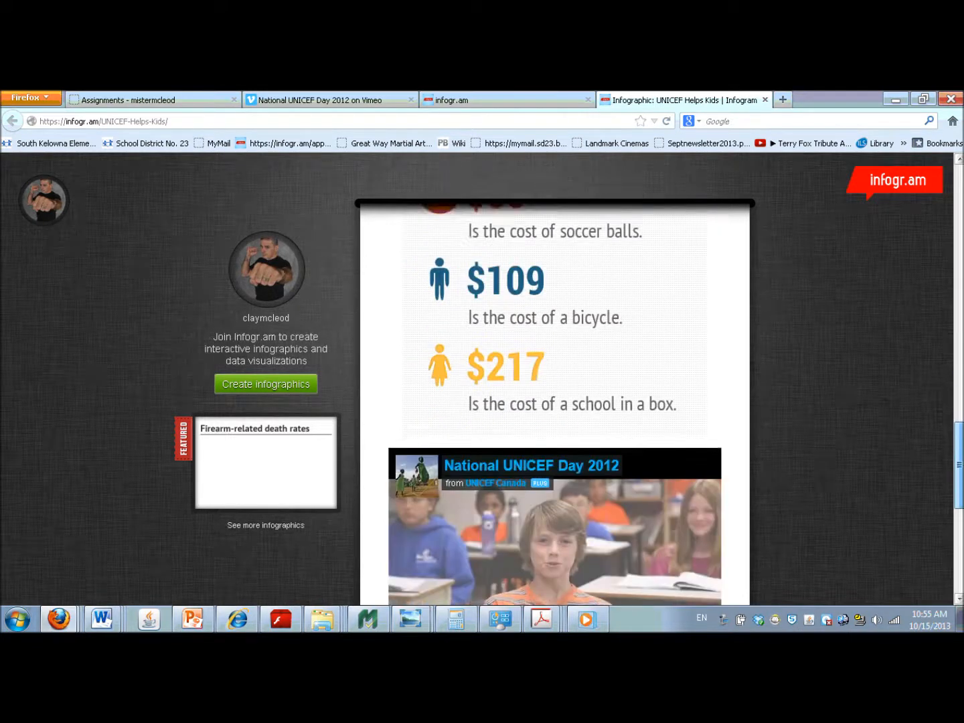
pyautogui.scroll(-5, 555, 401)
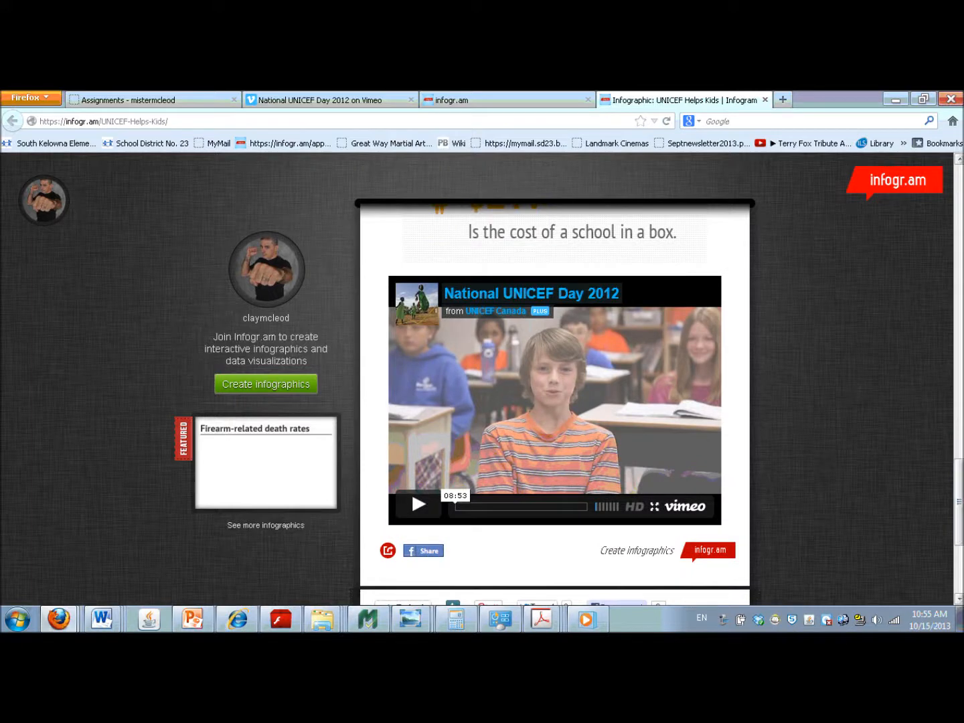